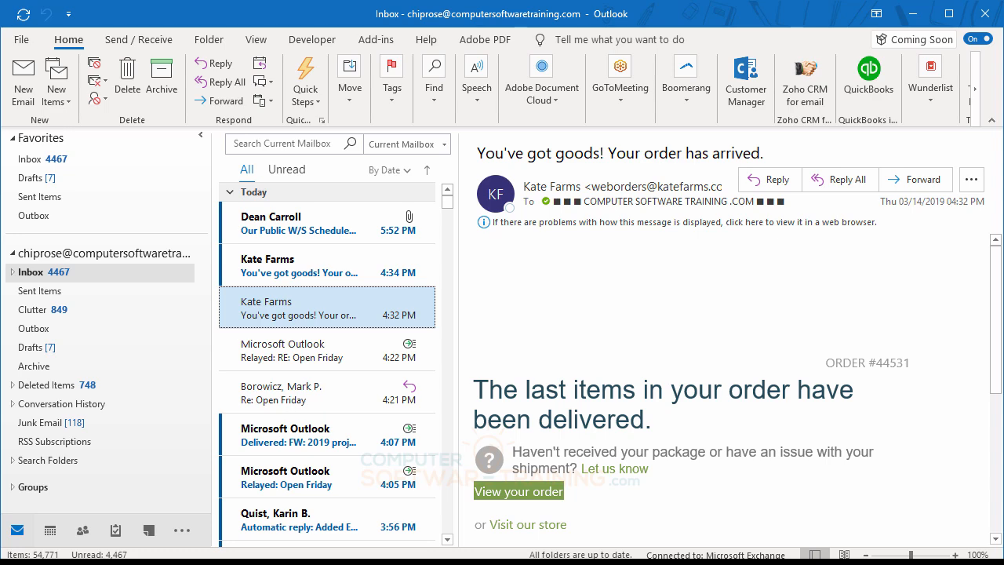
- Look through the inbox message list and preview the 4:34 PM and 4:32 PM Kate Farms messages alternately in the Reading Pane
scroll(306, 342, down, 5)
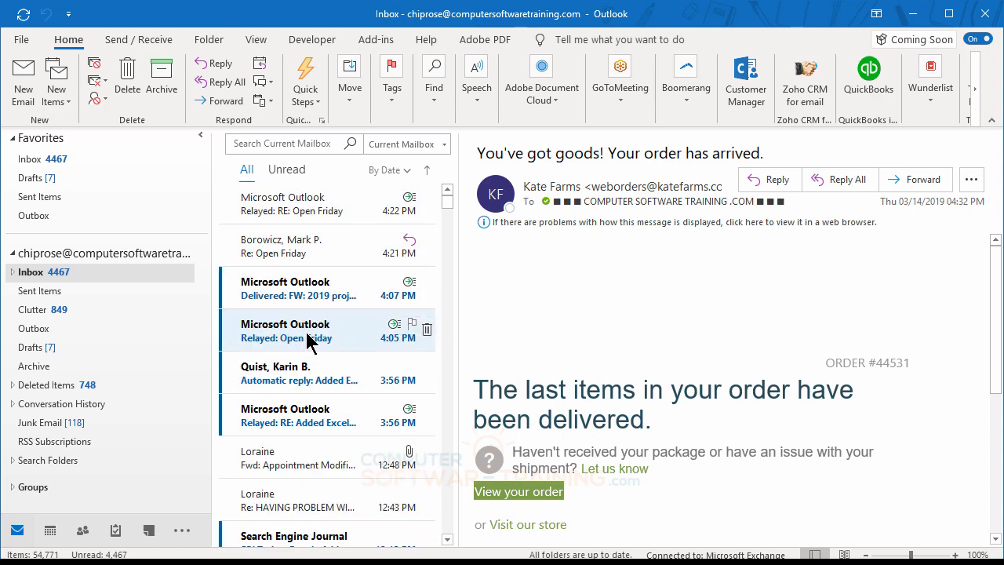
scroll(320, 333, up, 3)
scroll(320, 333, up, 2)
scroll(320, 333, down, 6)
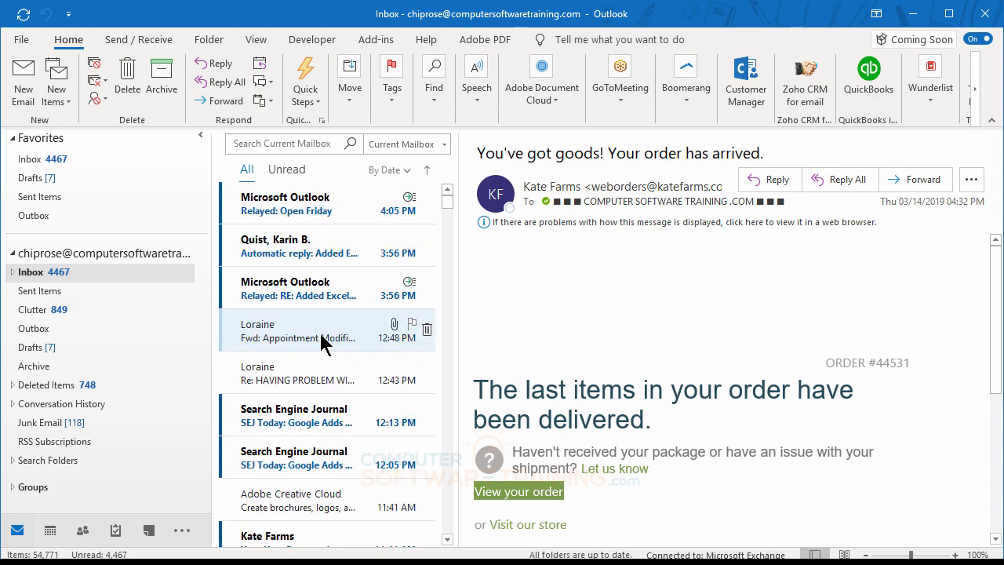
scroll(320, 333, up, 6)
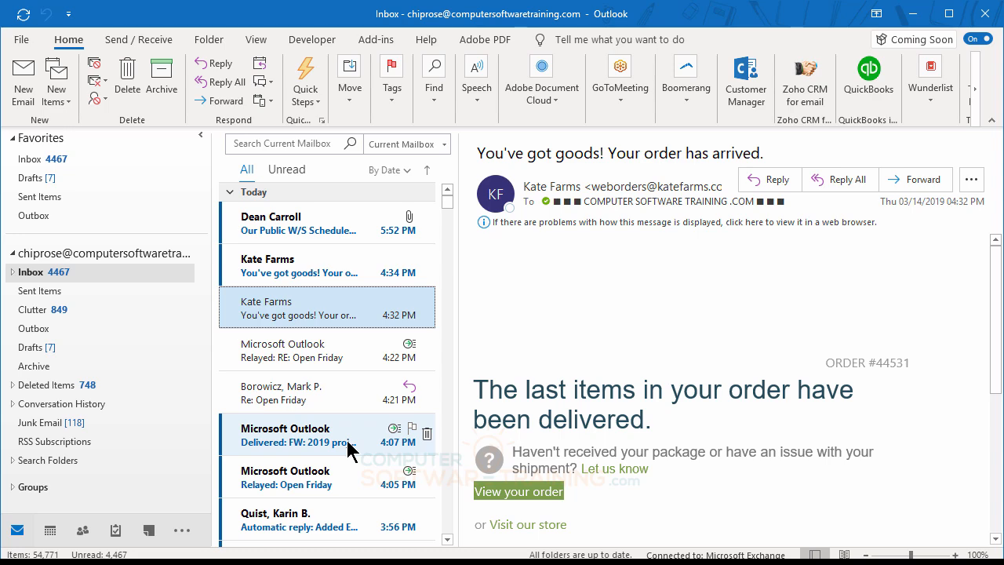
click(285, 268)
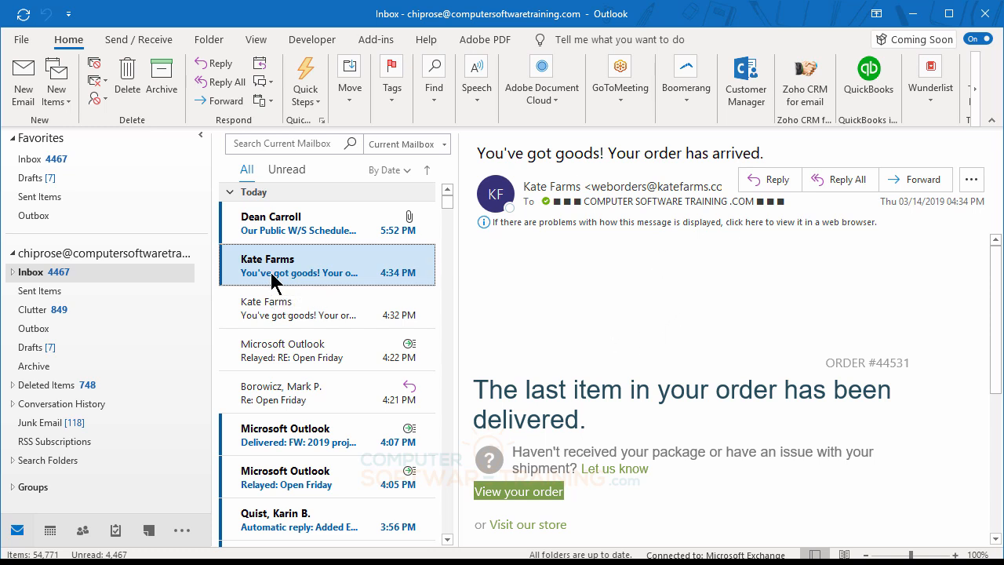
click(287, 315)
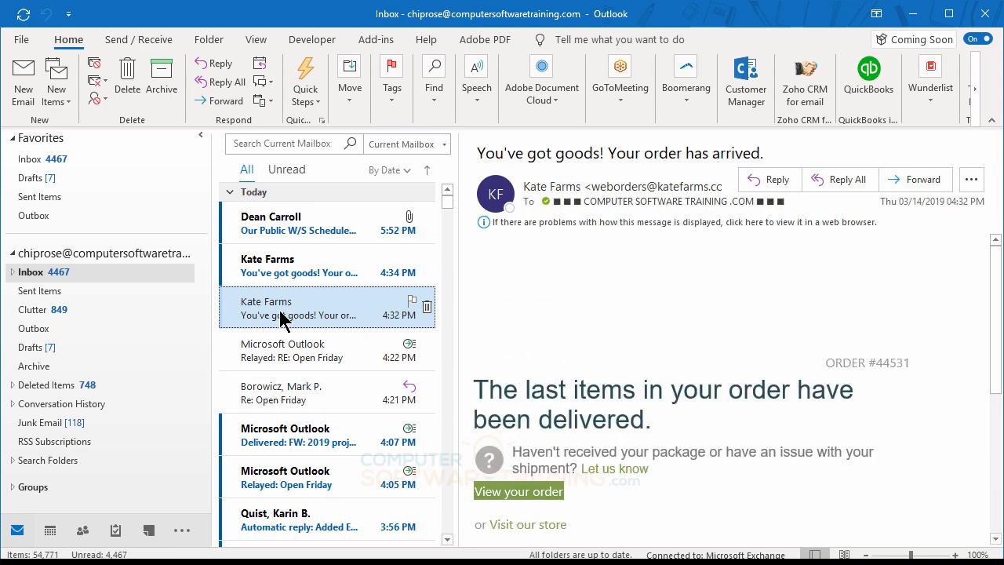
click(287, 267)
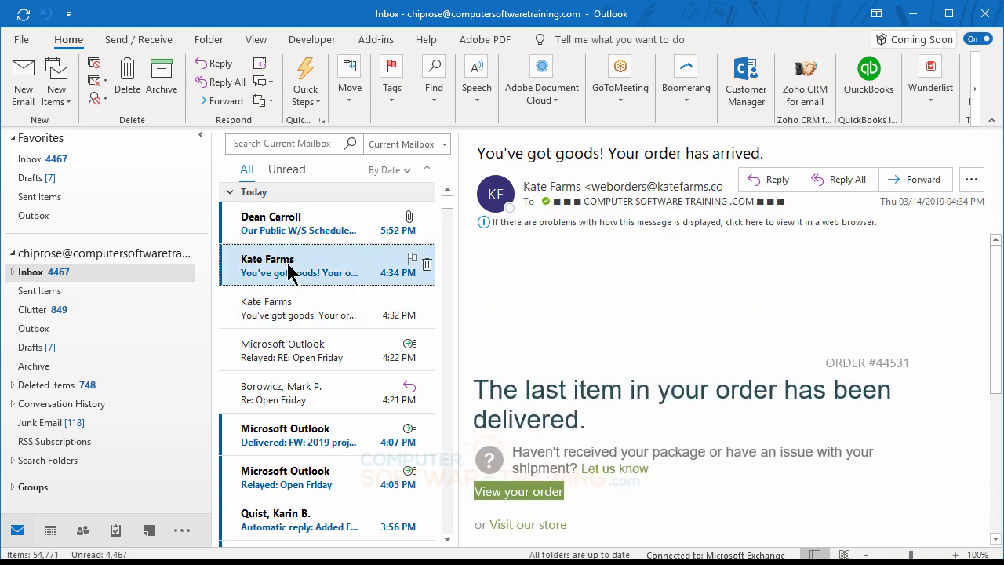
click(288, 307)
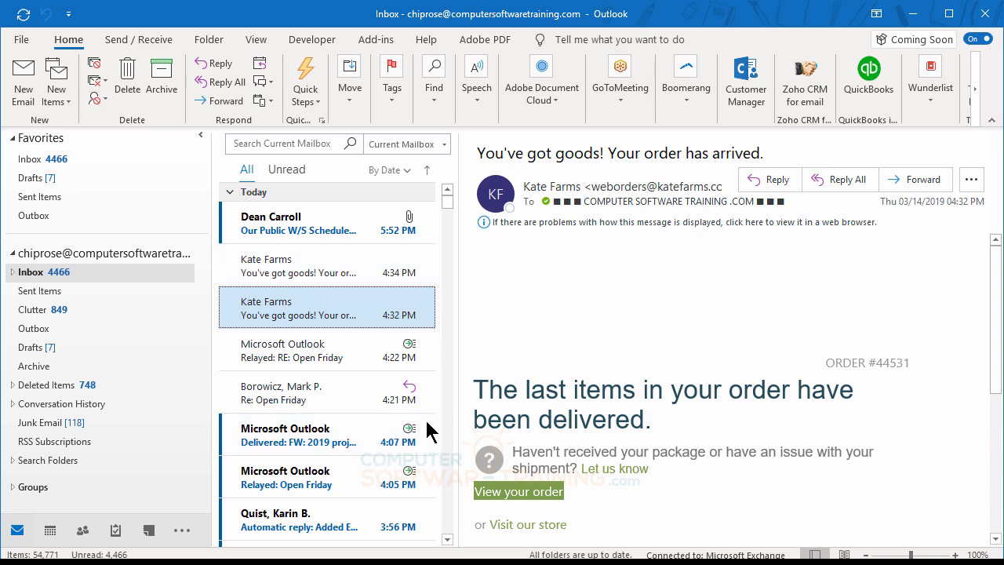
scroll(331, 428, down, 3)
scroll(331, 427, up, 3)
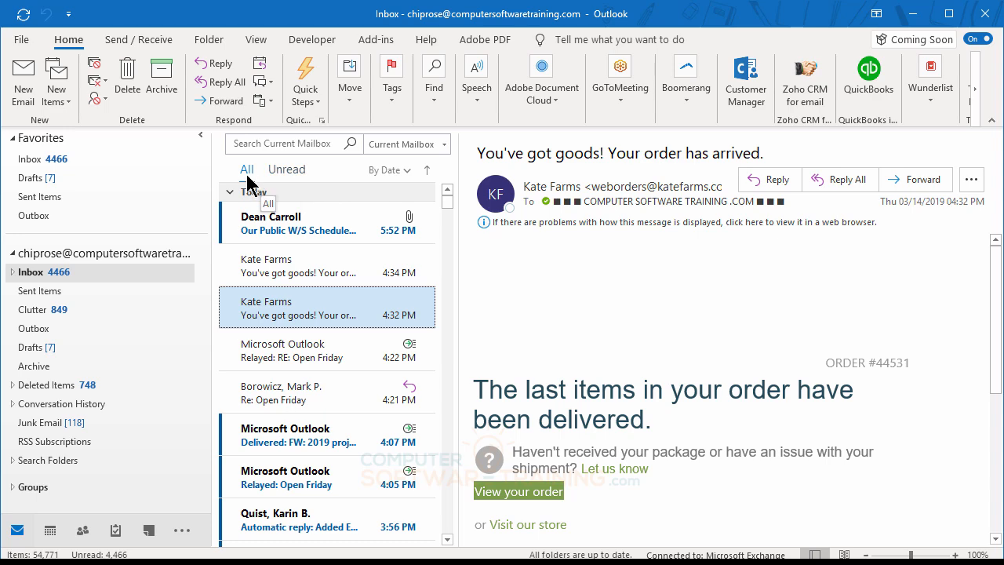
- Filter the inbox to unread messages and preview the 4:07 PM and 4:05 PM Microsoft Outlook delivery notices
click(293, 169)
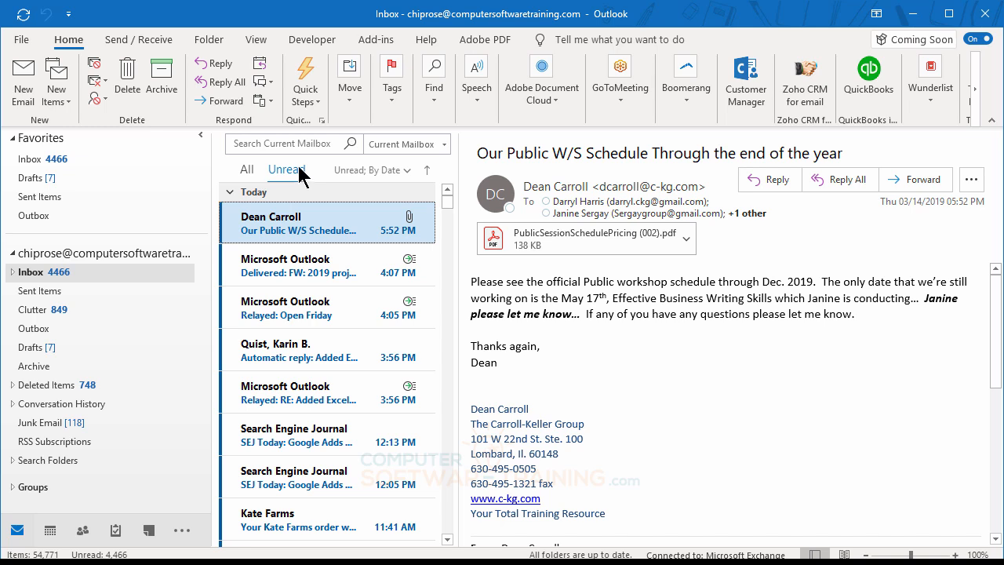
click(304, 267)
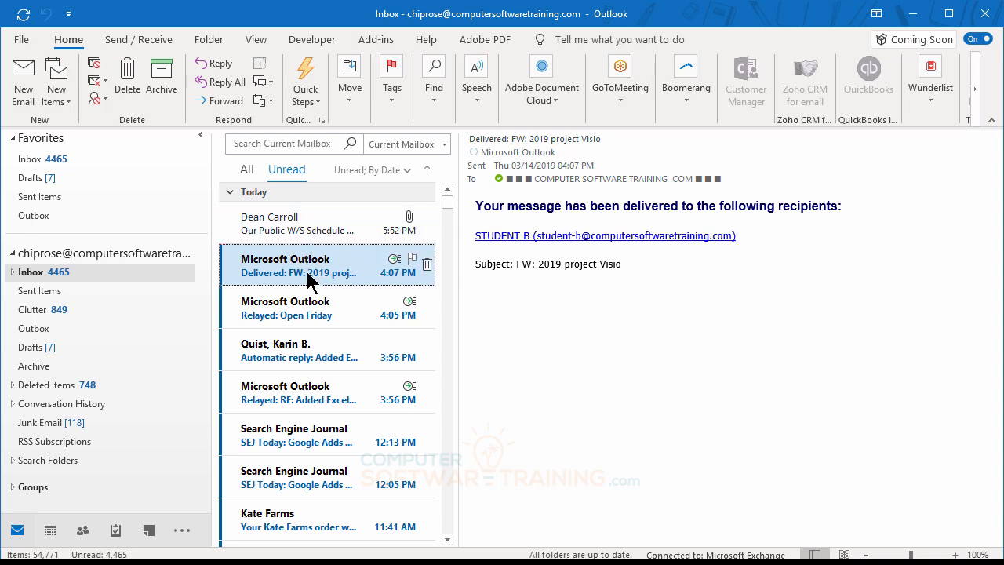
click(314, 308)
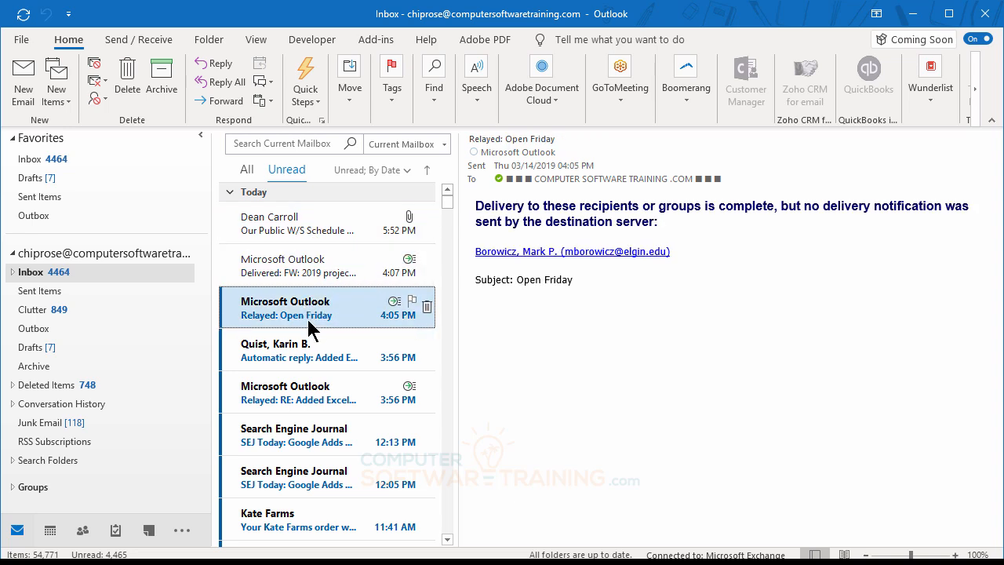
- Show all inbox messages, return to the unread-only list, and look through it
click(248, 171)
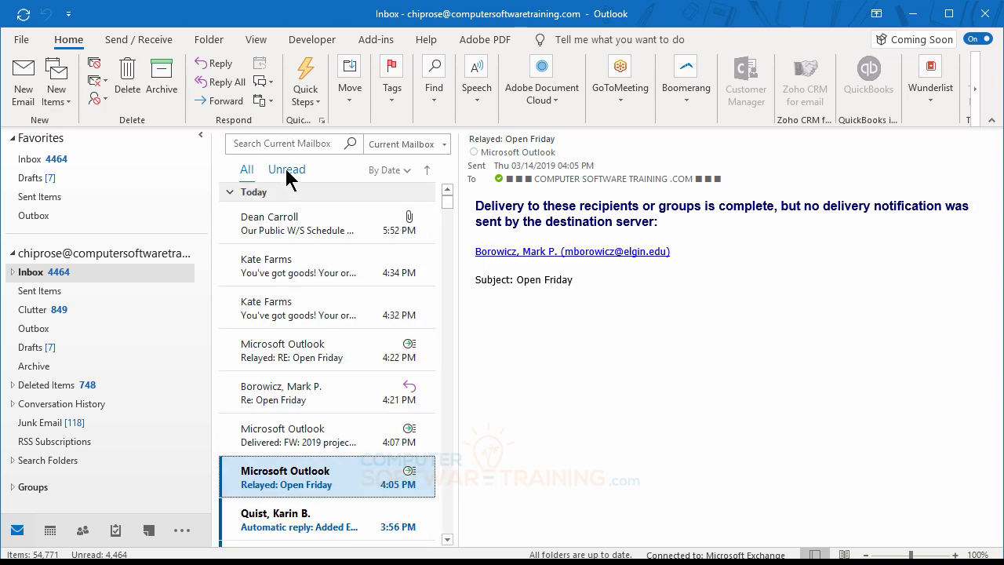
click(287, 174)
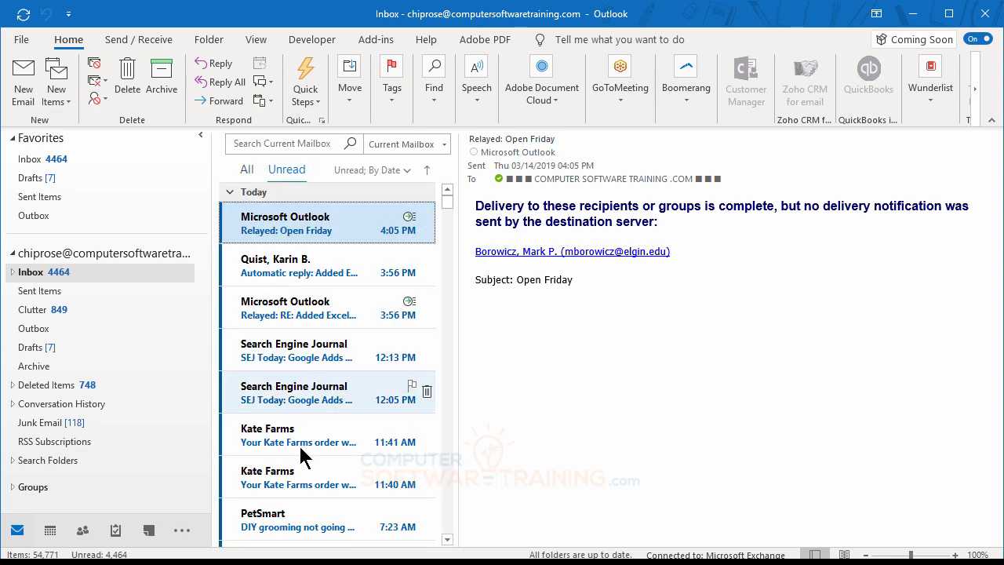
scroll(295, 298, down, 5)
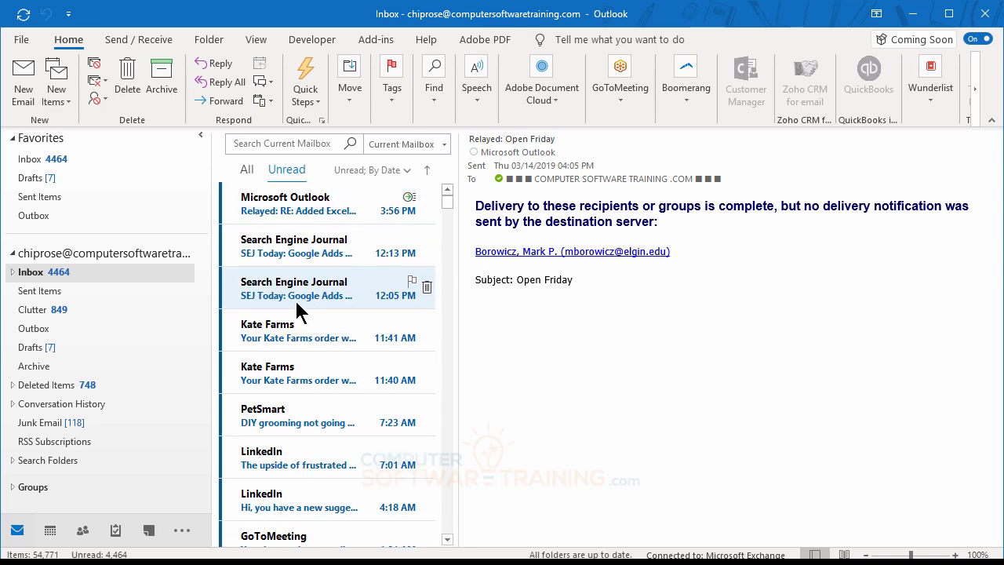
scroll(295, 305, up, 3)
scroll(295, 306, up, 3)
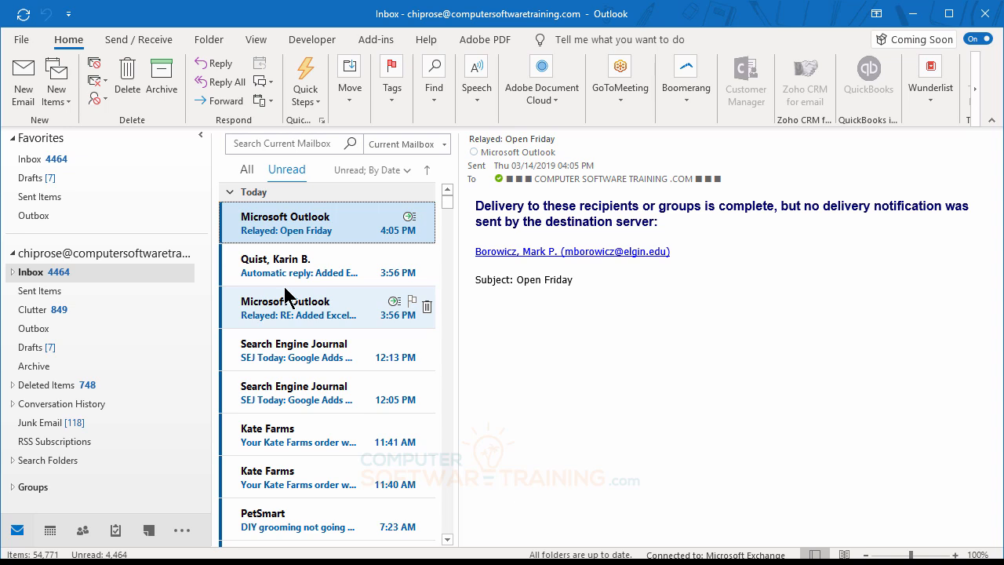
- Preview the Search Engine Journal, automatic reply, relayed notice and 11:40 AM Kate Farms messages, finishing on the 12:13 PM Search Engine Journal message
click(281, 354)
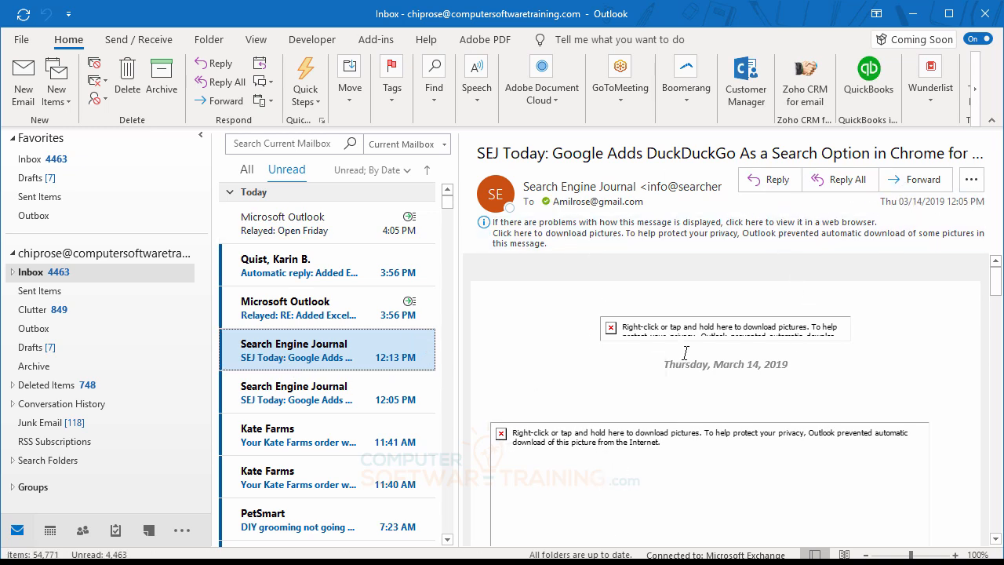
scroll(709, 392, down, 3)
scroll(710, 388, up, 3)
mouse_move(426, 339)
click(284, 271)
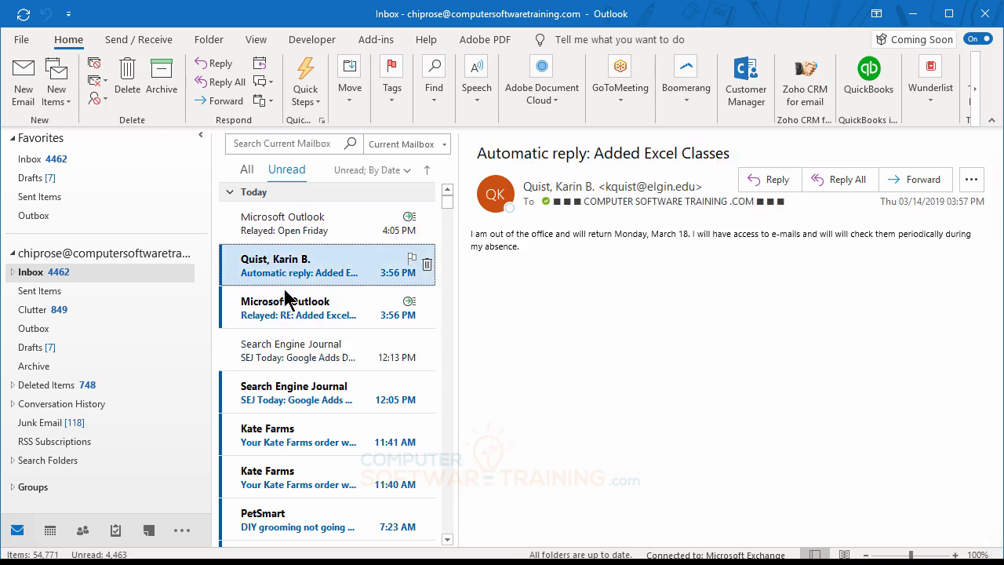
click(287, 314)
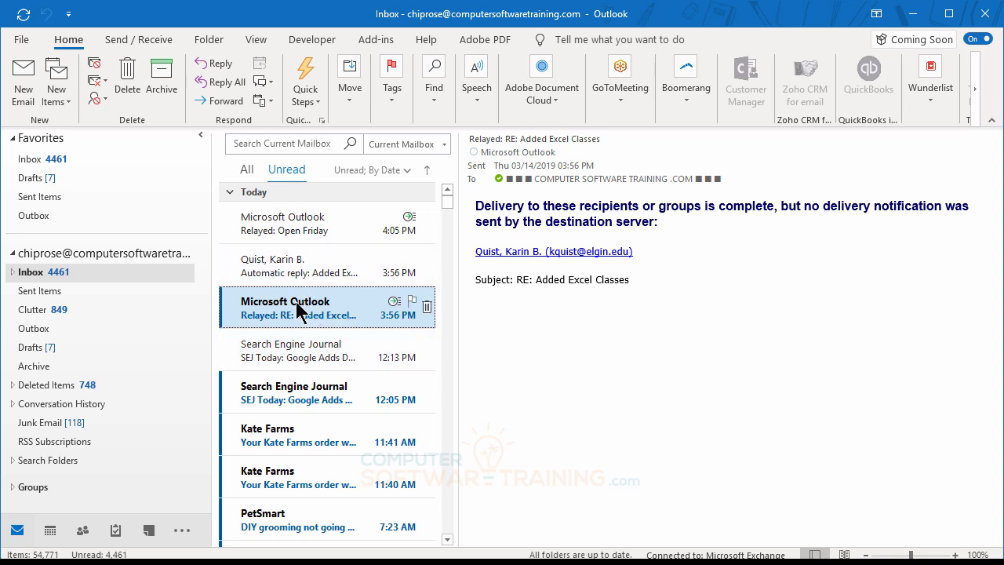
click(298, 480)
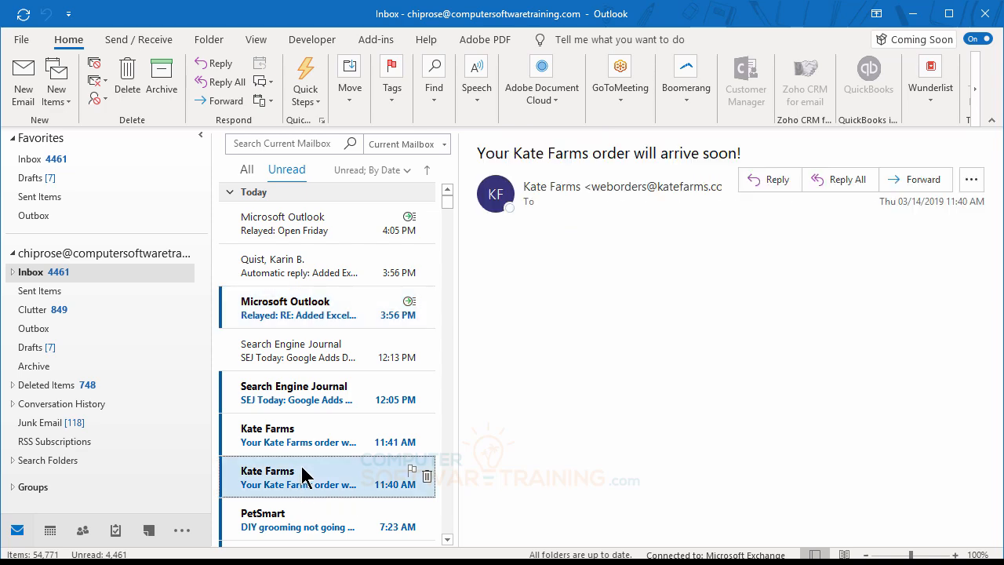
click(292, 358)
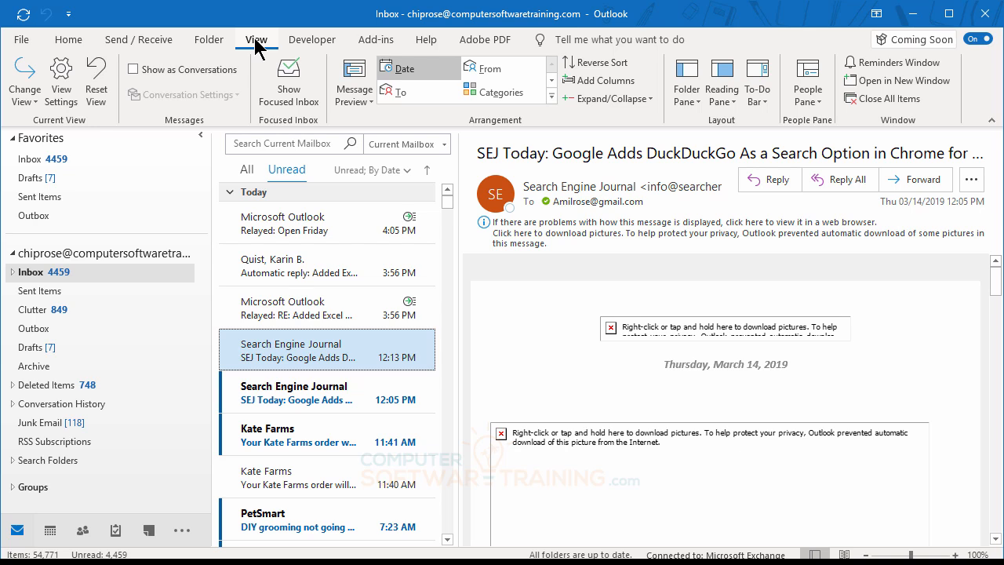
- Set the Reading Pane options to mark items as read when they are viewed in the Reading Pane
click(727, 102)
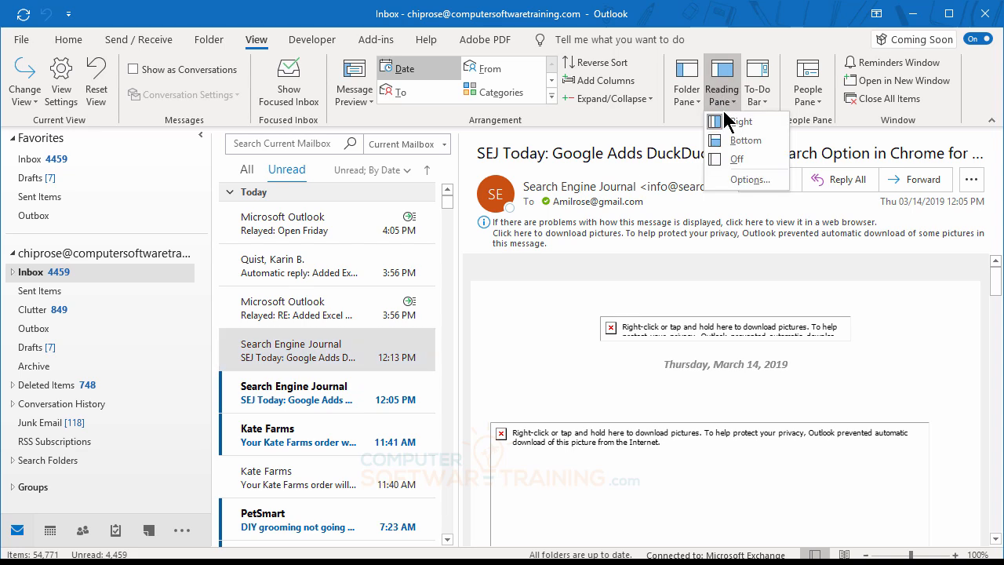
click(740, 184)
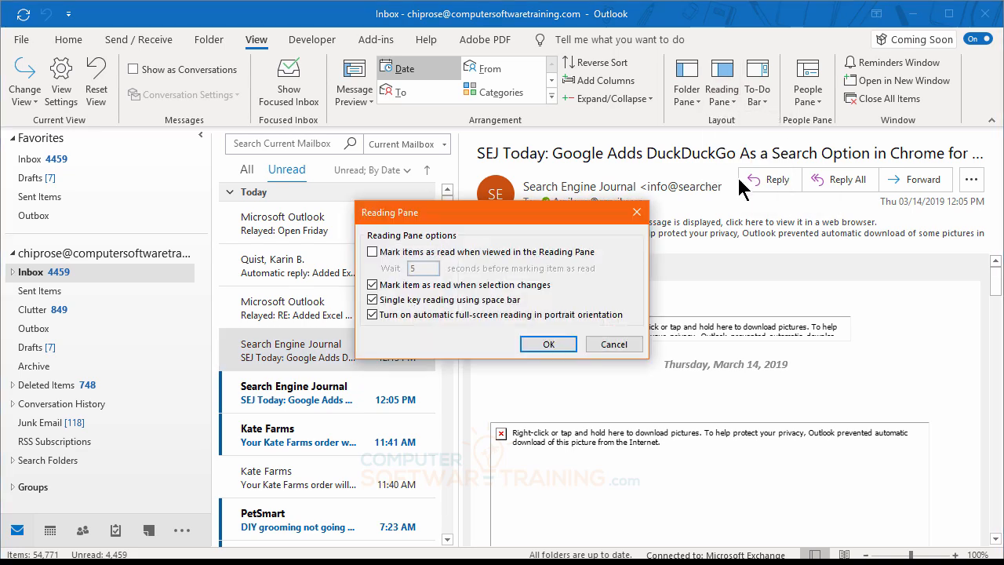
click(371, 255)
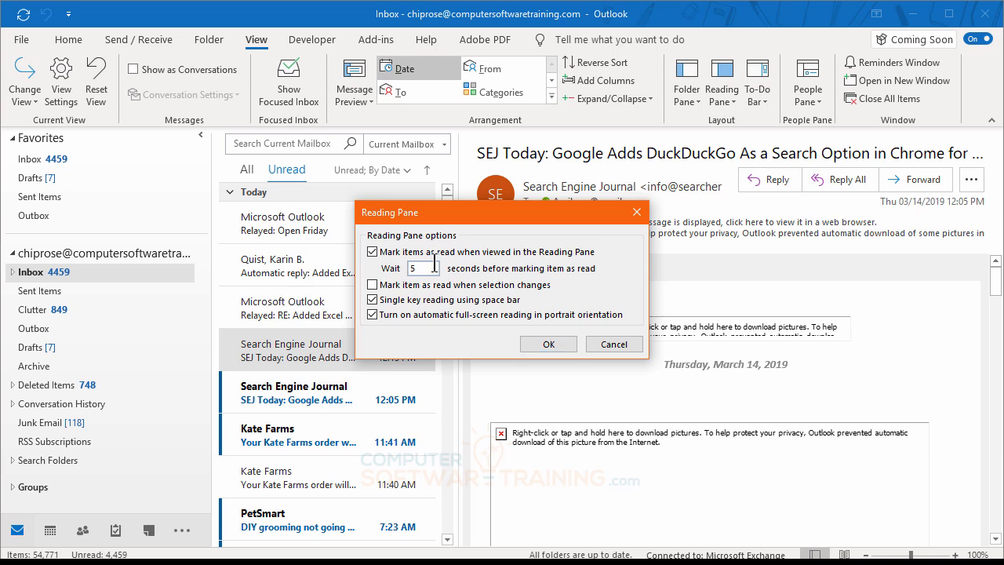
click(548, 345)
- Test the mark-as-read setting by viewing the 11:41 AM Kate Farms, 12:05 PM Search Engine Journal and 3:56 PM Microsoft Outlook messages
click(267, 450)
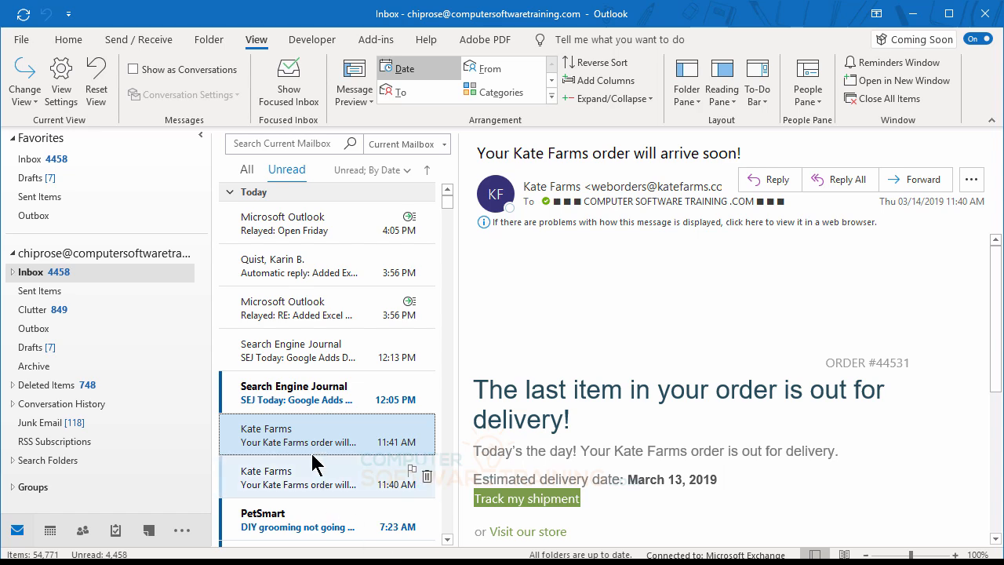
click(306, 398)
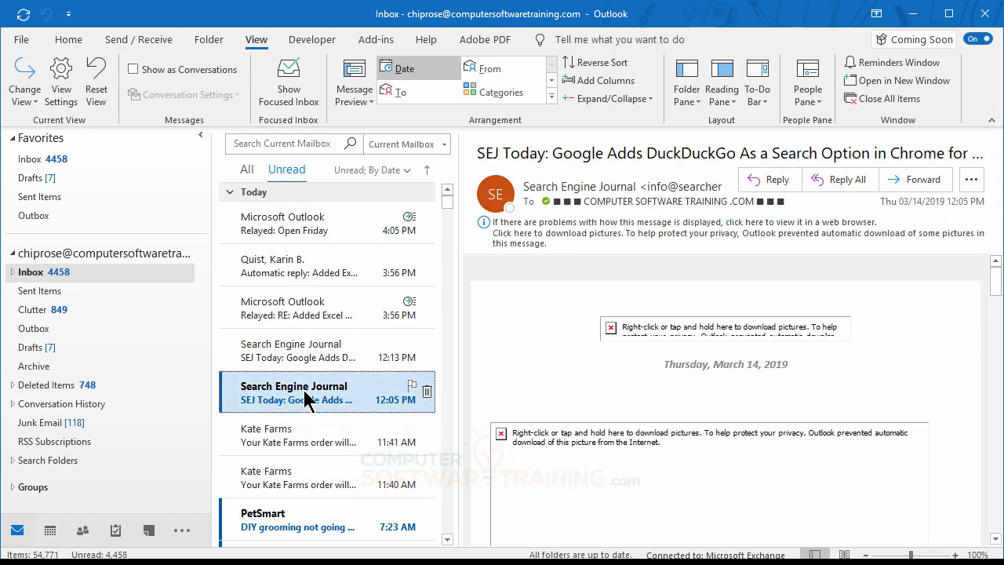
click(294, 304)
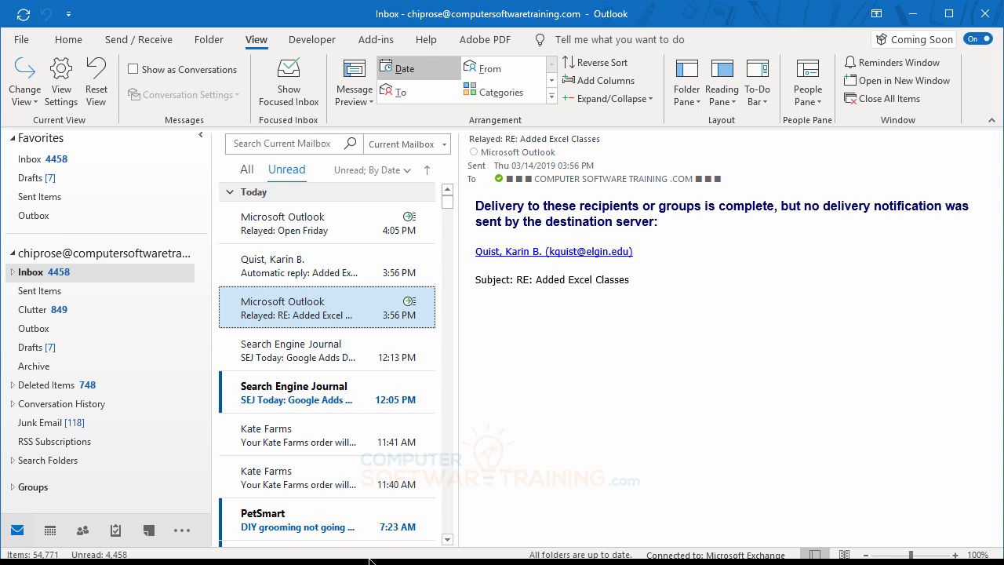
- Set the Reading Pane position to Bottom so messages preview below the list
click(721, 100)
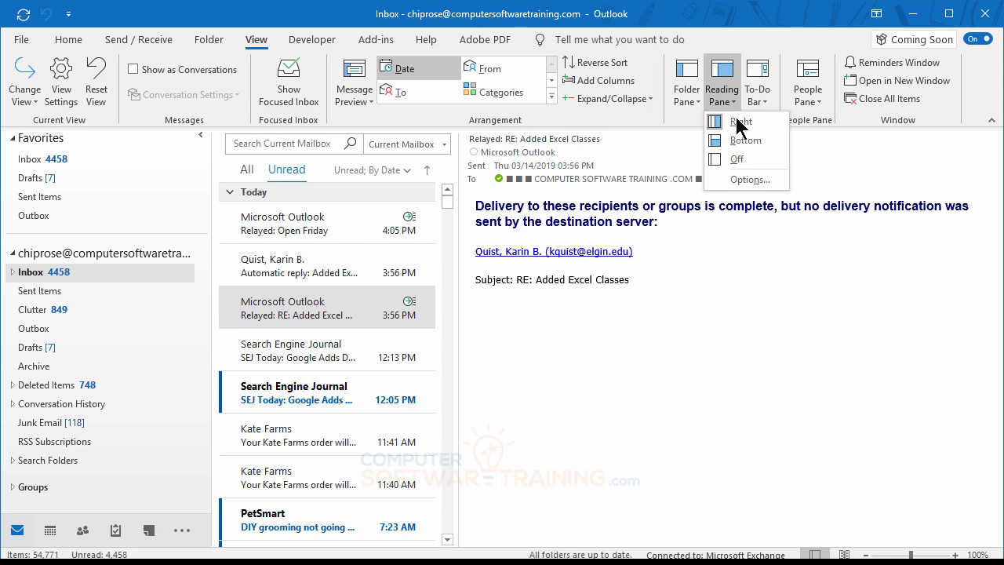
click(739, 141)
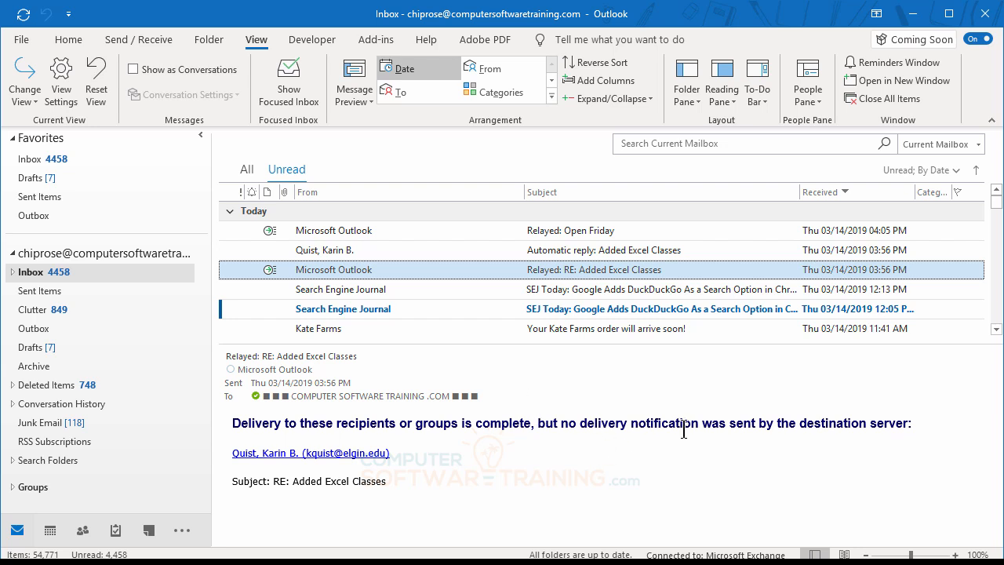
- Turn off the Reading Pane and narrow the From and Subject columns of the message list
click(732, 110)
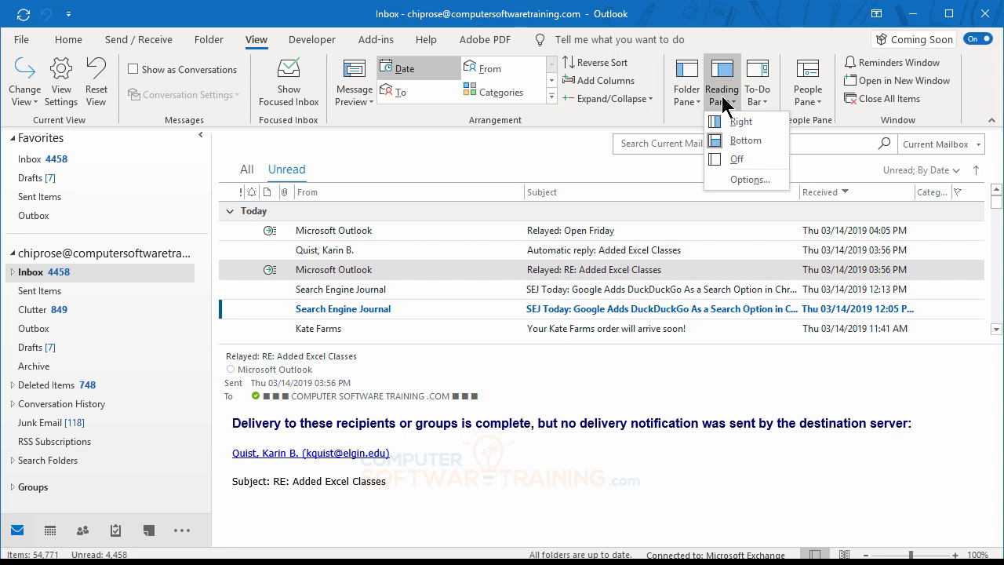
click(729, 159)
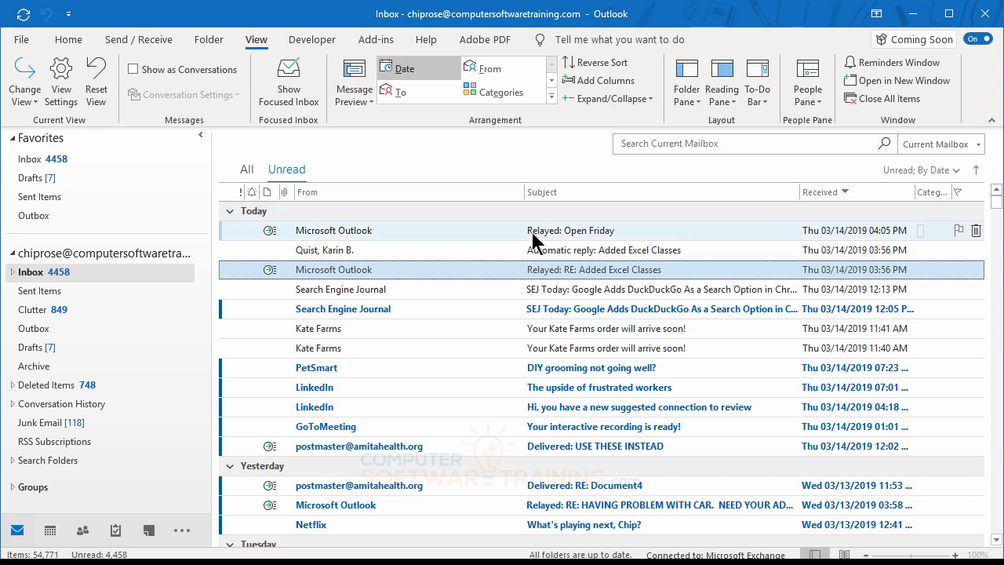
drag(523, 197, 474, 198)
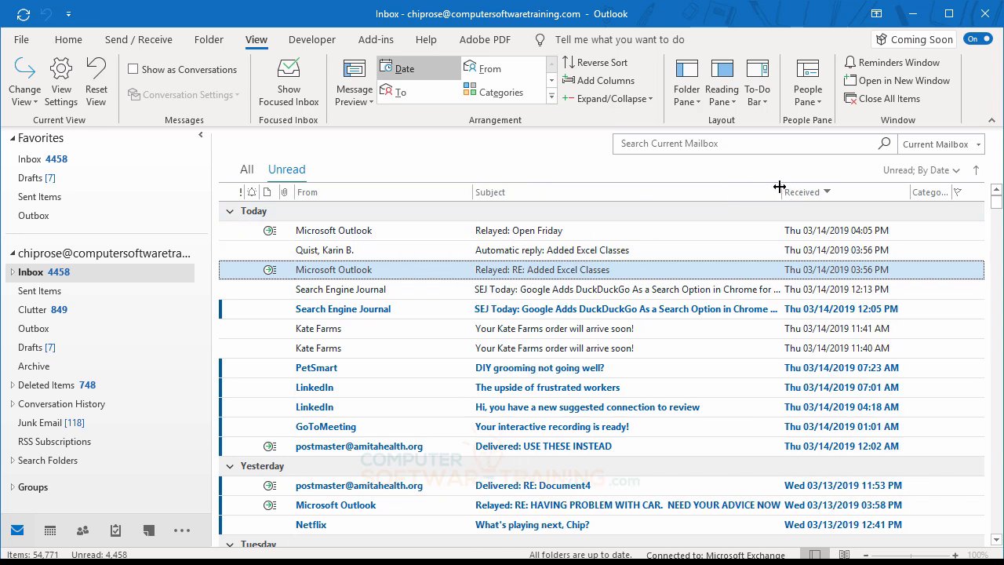
drag(779, 187, 762, 190)
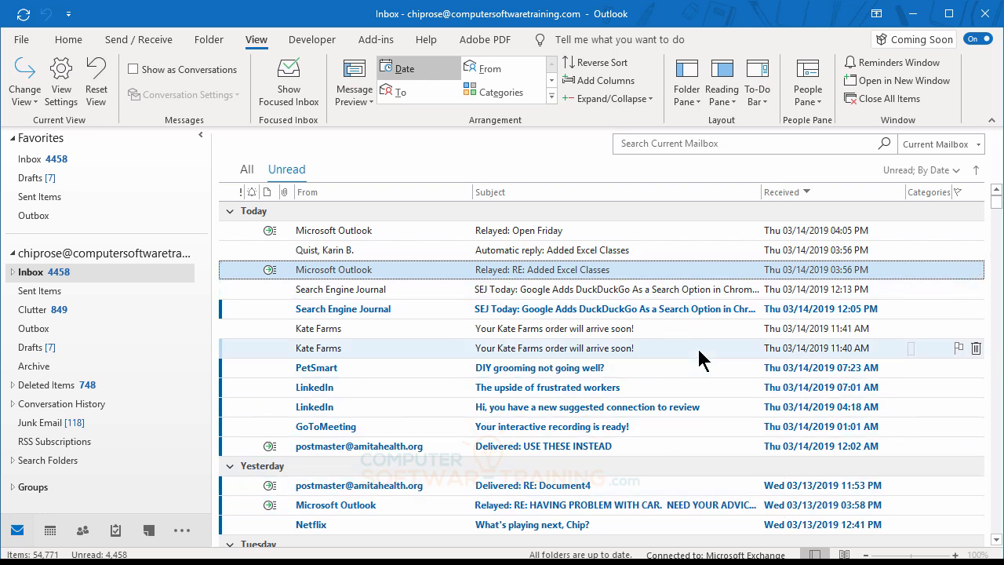
- Turn the Reading Pane back on with its position set to Right
click(726, 96)
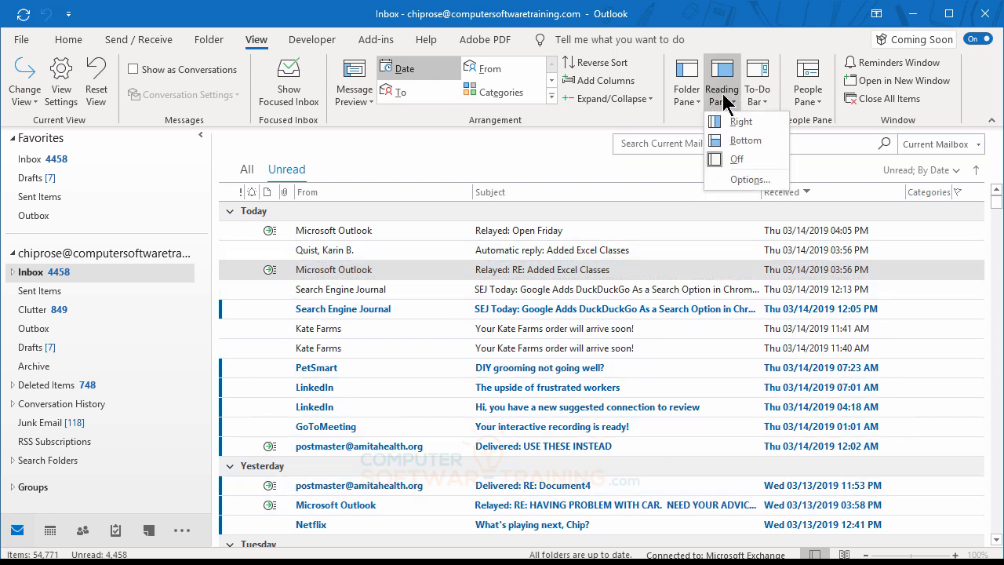
click(737, 122)
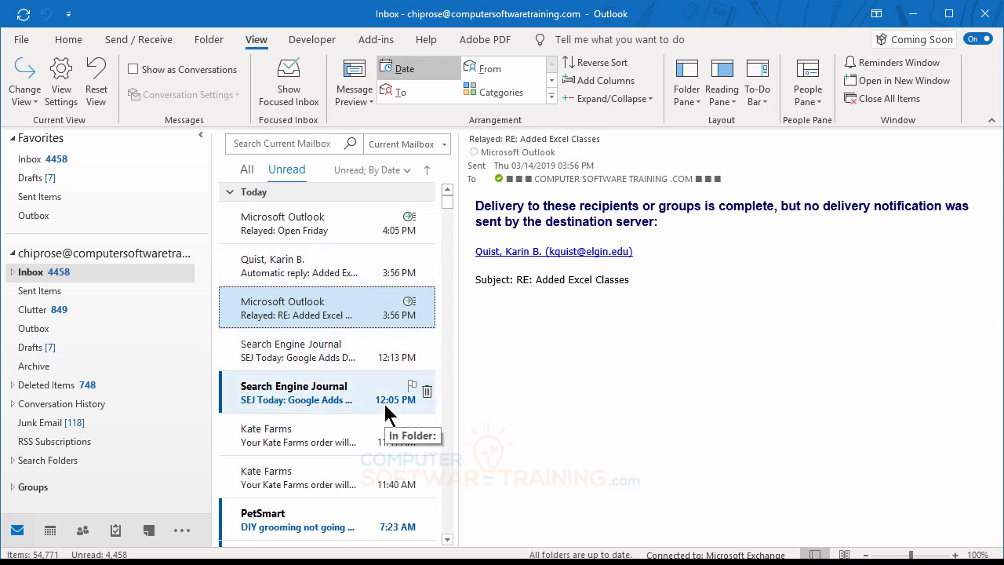
- Turn off the Reading Pane, and view the "Automatic reply: Added Excel Classes" message in its own window before closing it
click(734, 104)
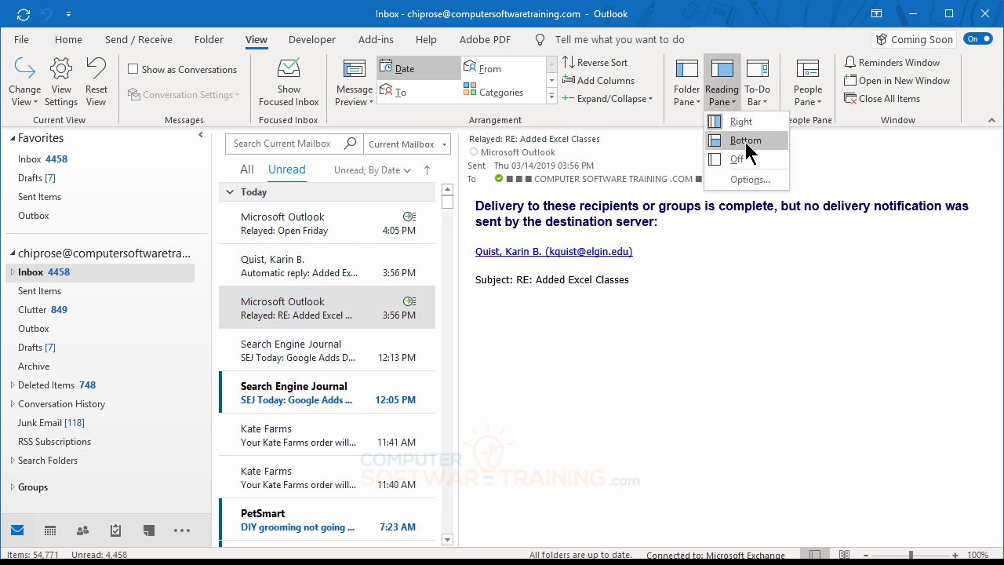
click(736, 157)
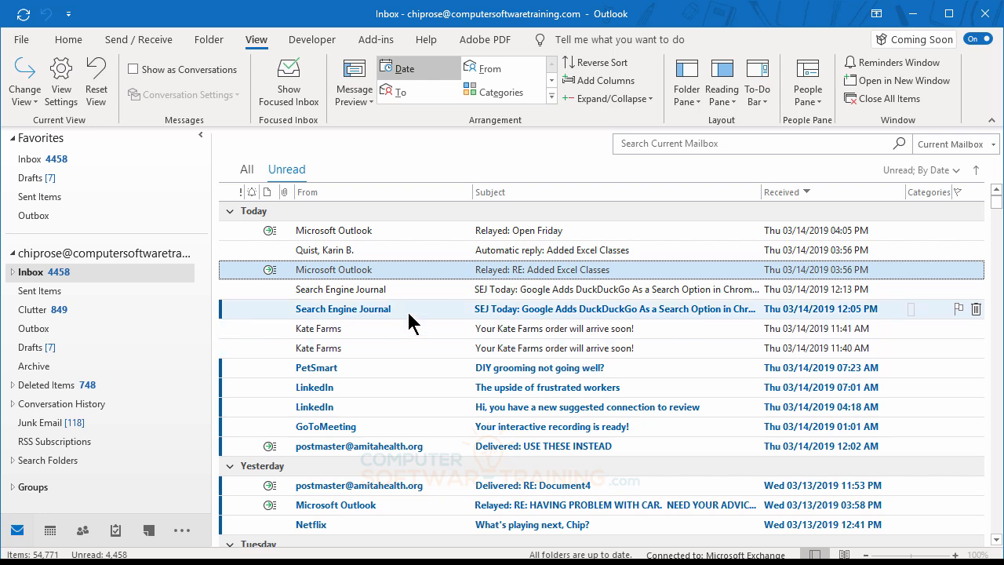
double_click(411, 251)
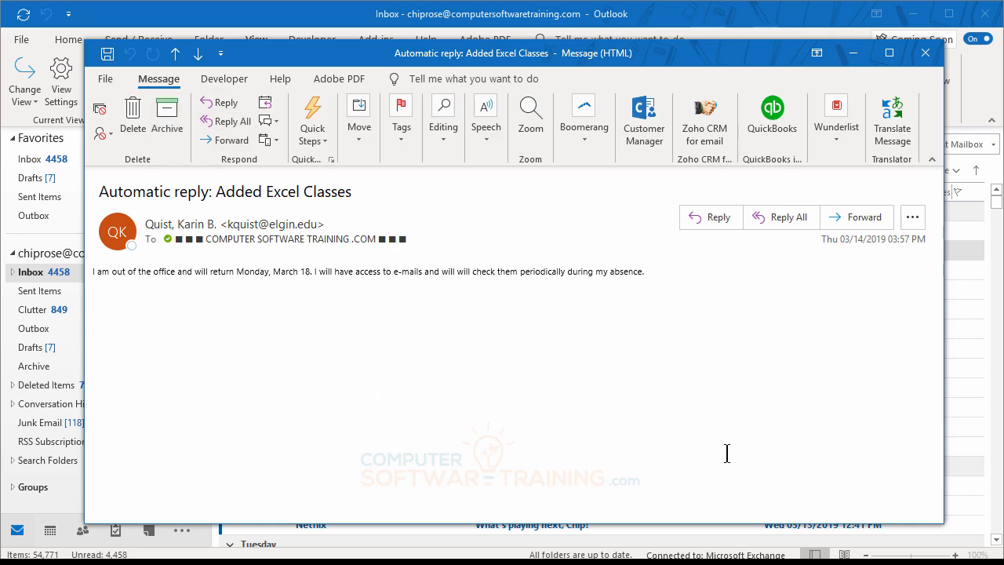
key(Escape)
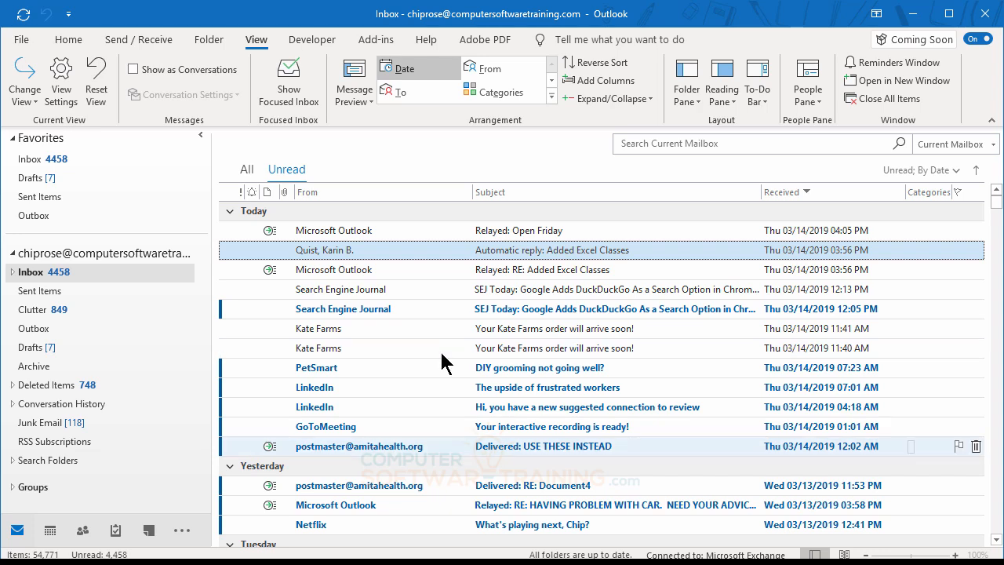
- Reopen the "Automatic reply: Added Excel Classes" message and move its window aside to reveal the inbox message list
double_click(343, 250)
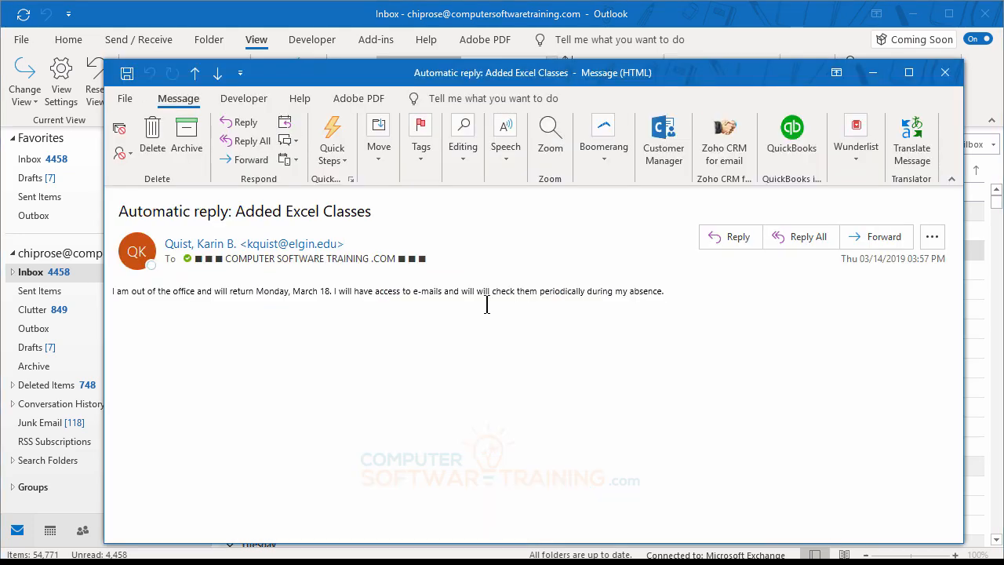
drag(698, 79, 673, 61)
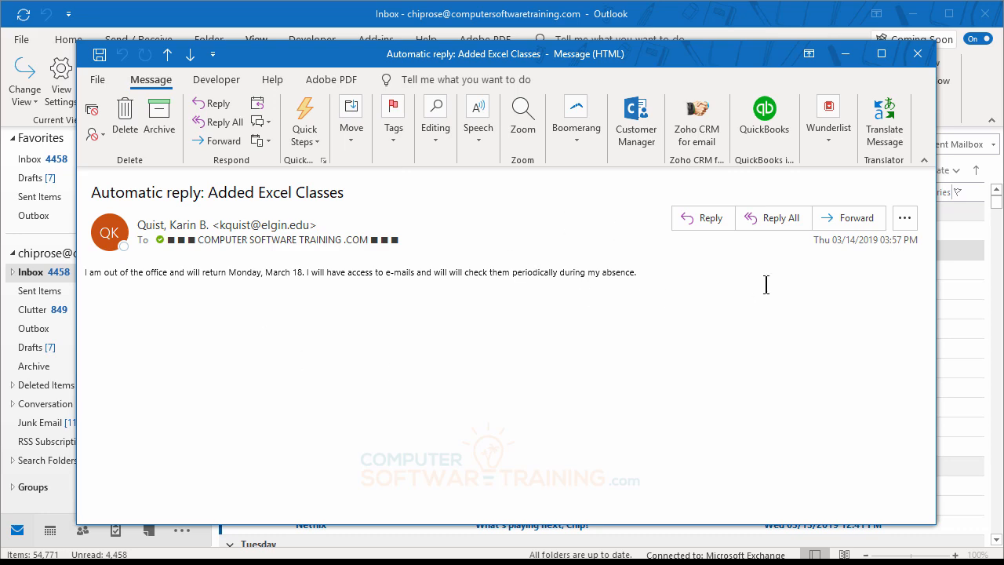
drag(318, 65, 343, 52)
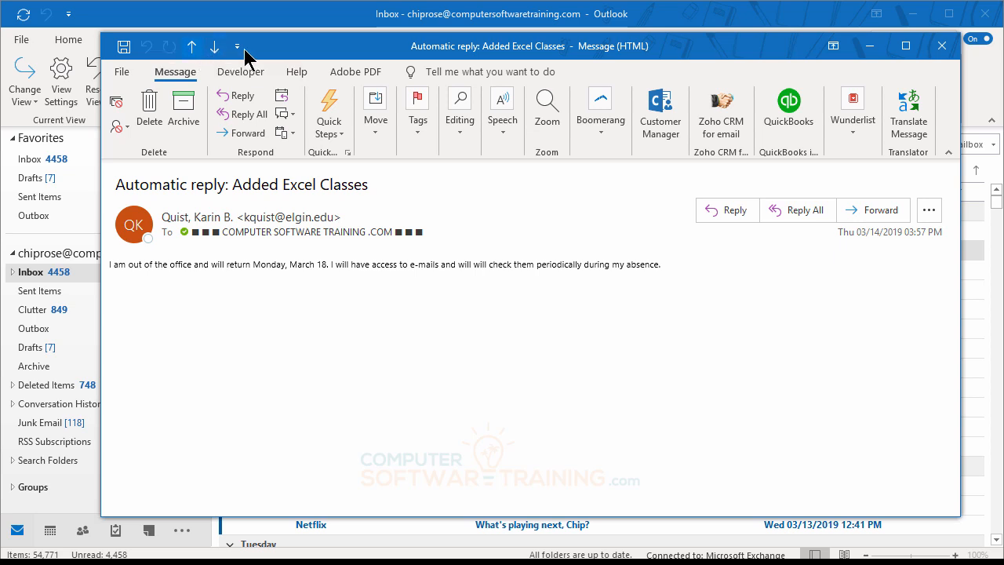
drag(293, 49, 582, 68)
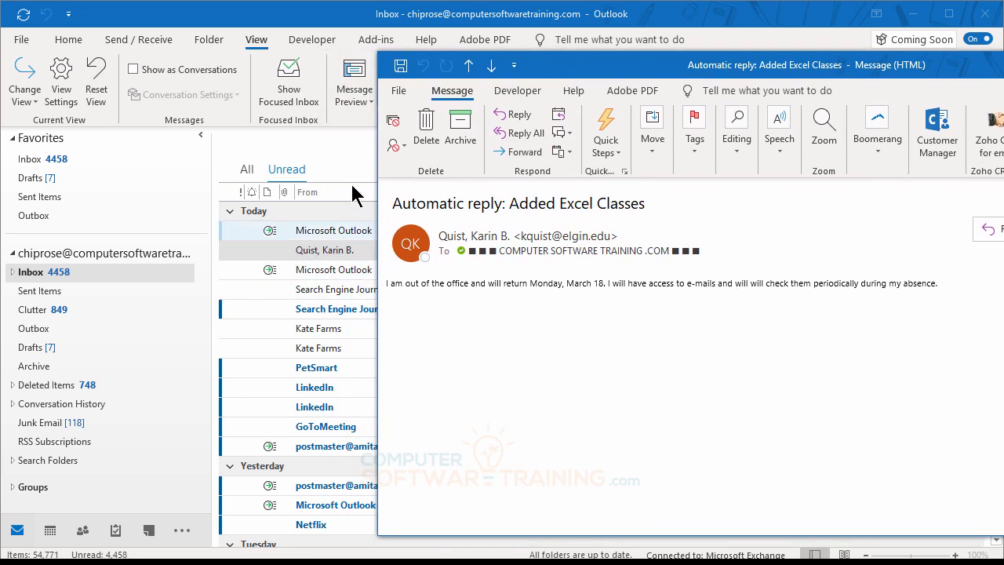
- Step forward through the following messages to the 12:05 PM Search Engine Journal message and close its window
click(491, 69)
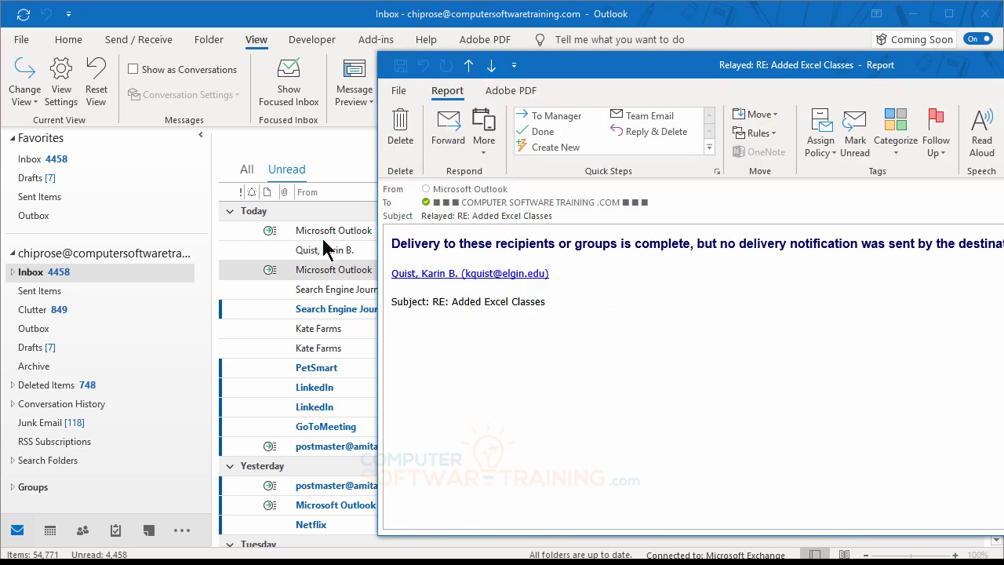
click(491, 67)
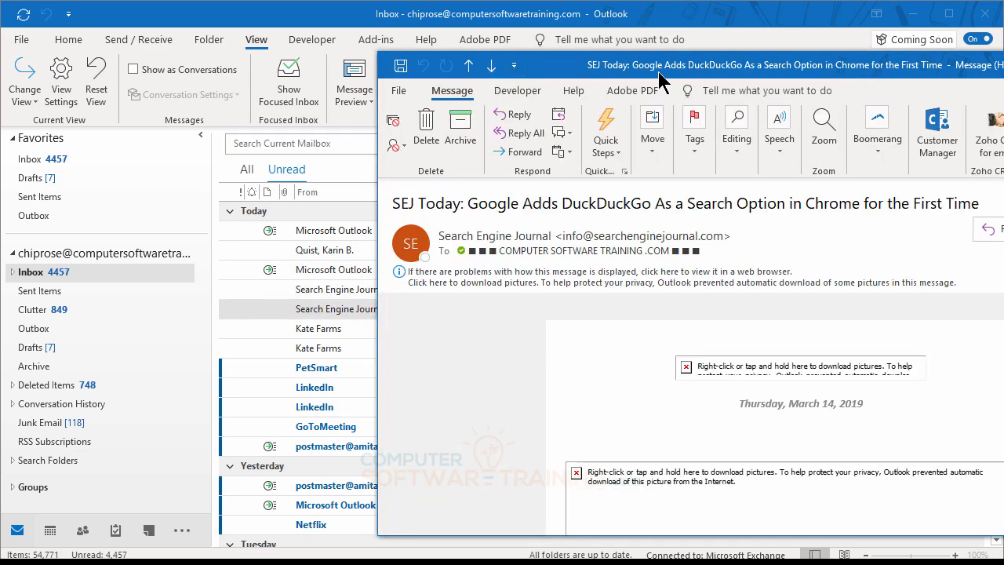
drag(658, 71, 360, 48)
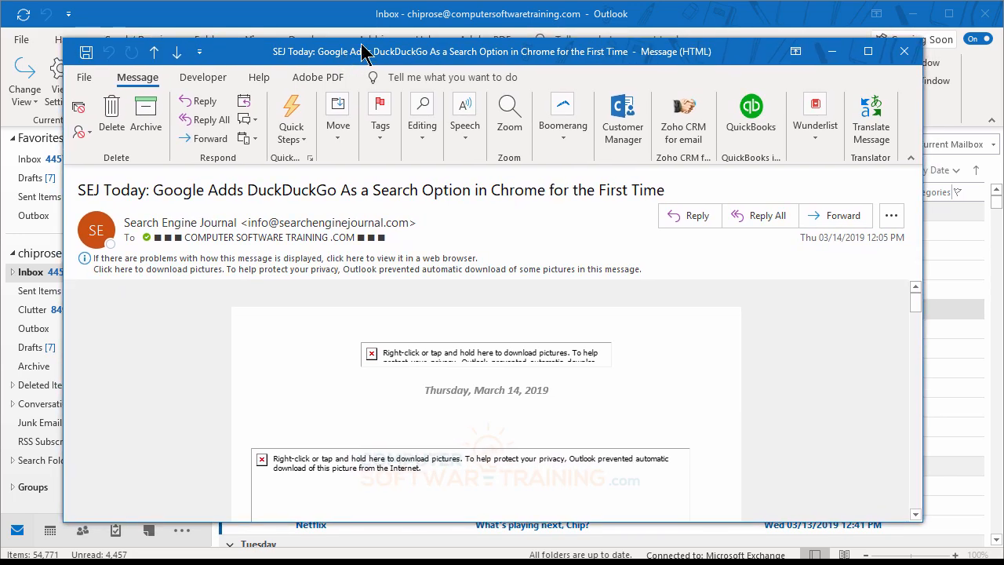
key(Escape)
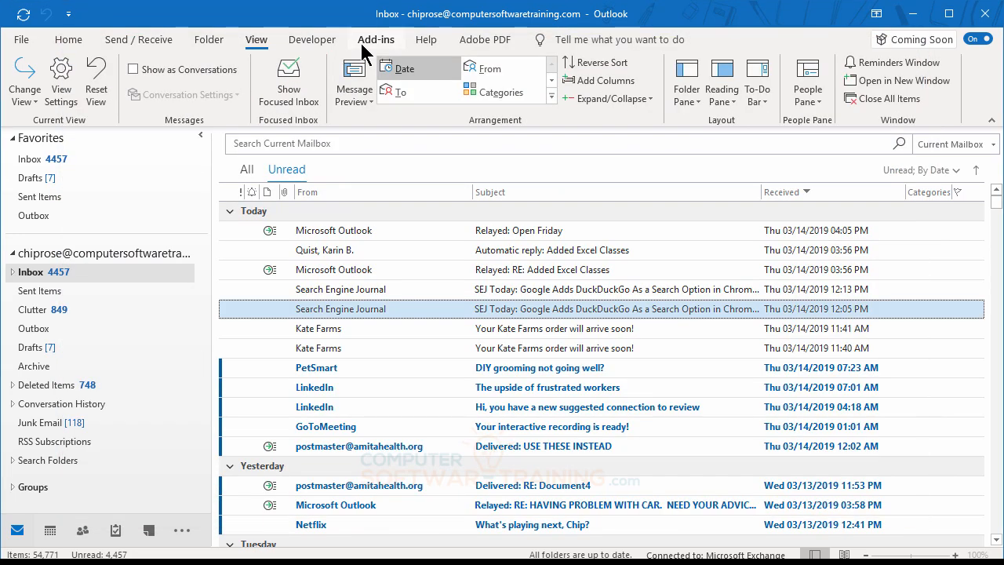
- Start a reply to the 12:05 PM Search Engine Journal message, allowing the external content download, and close it without sending
double_click(350, 314)
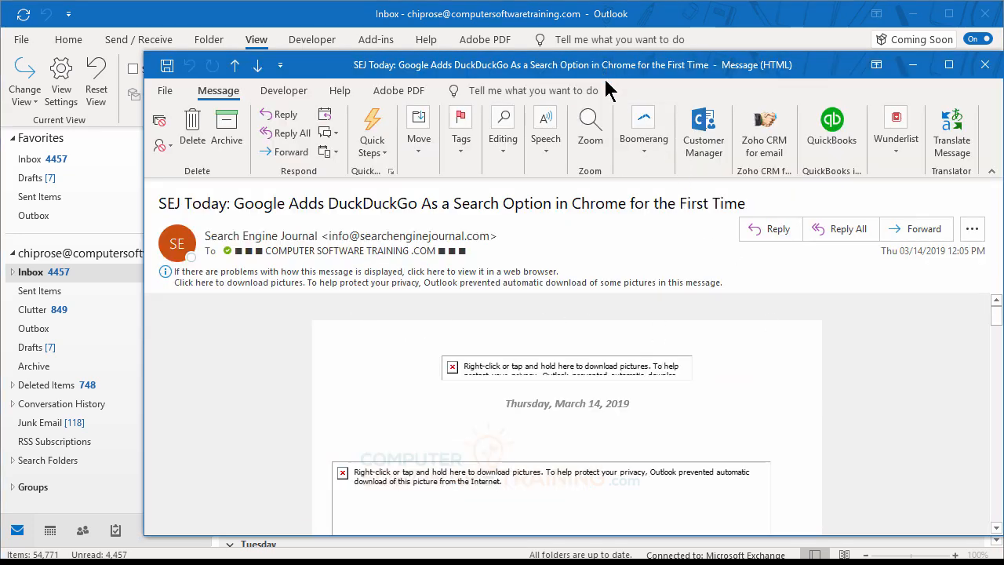
drag(605, 77, 551, 59)
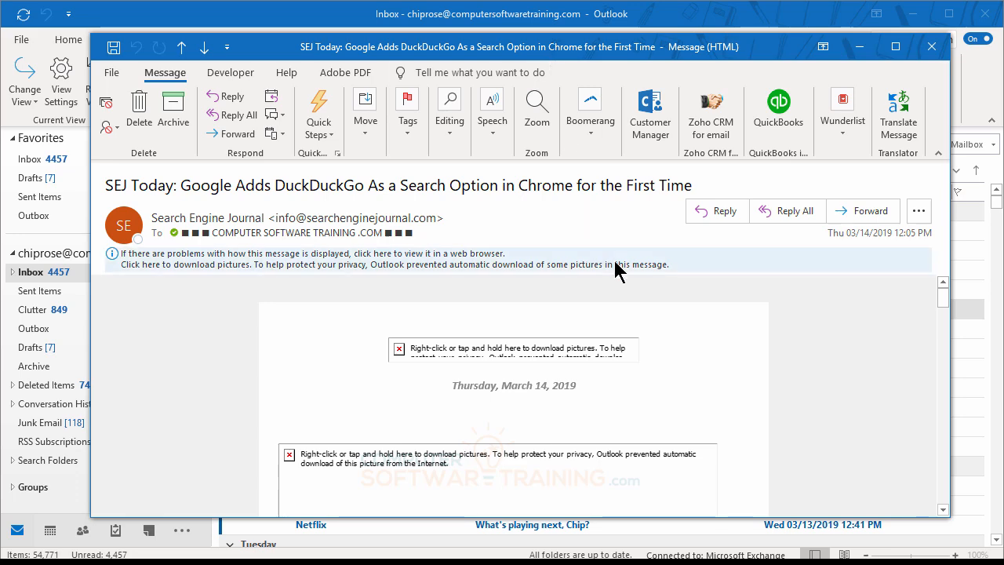
click(719, 213)
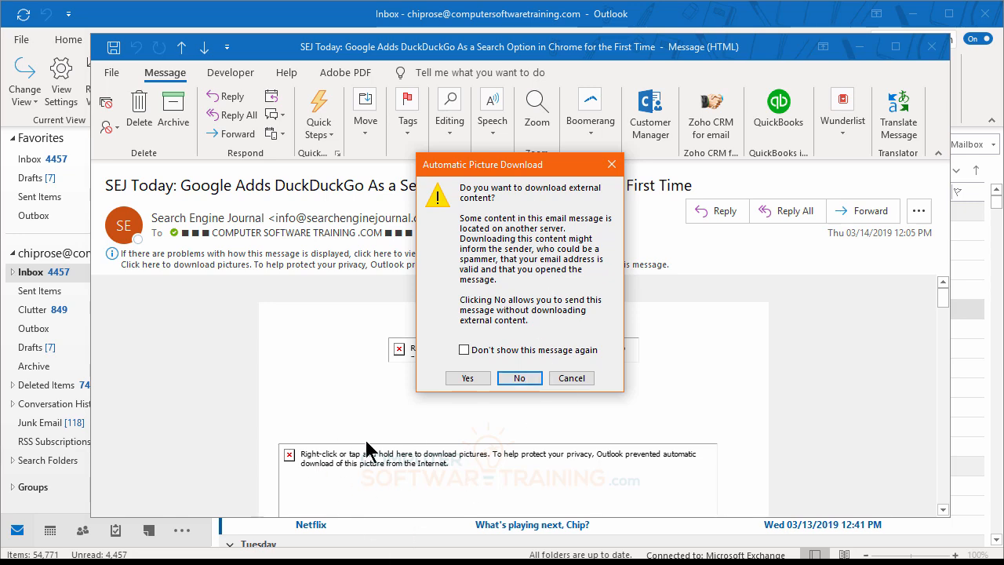
click(469, 378)
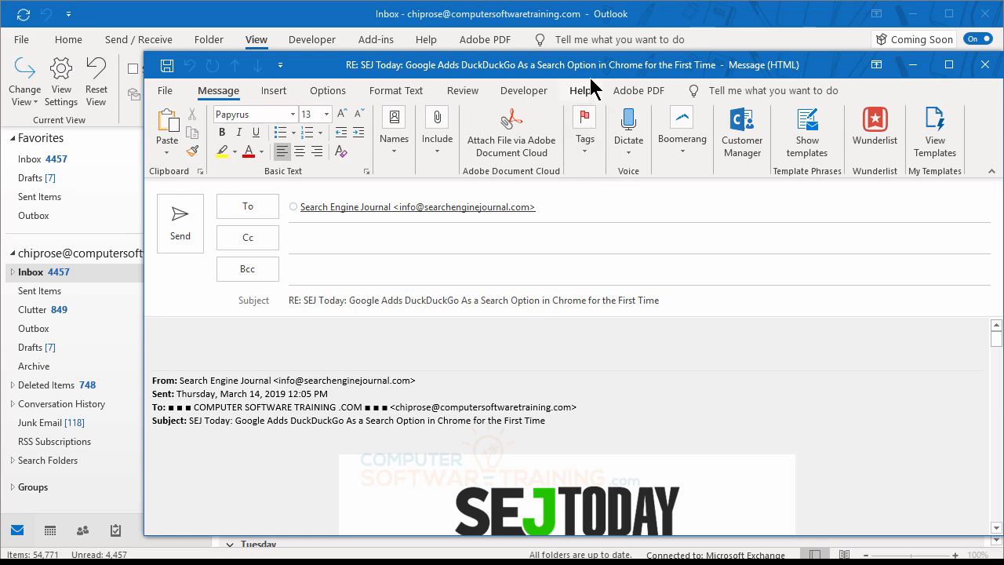
drag(585, 69, 562, 298)
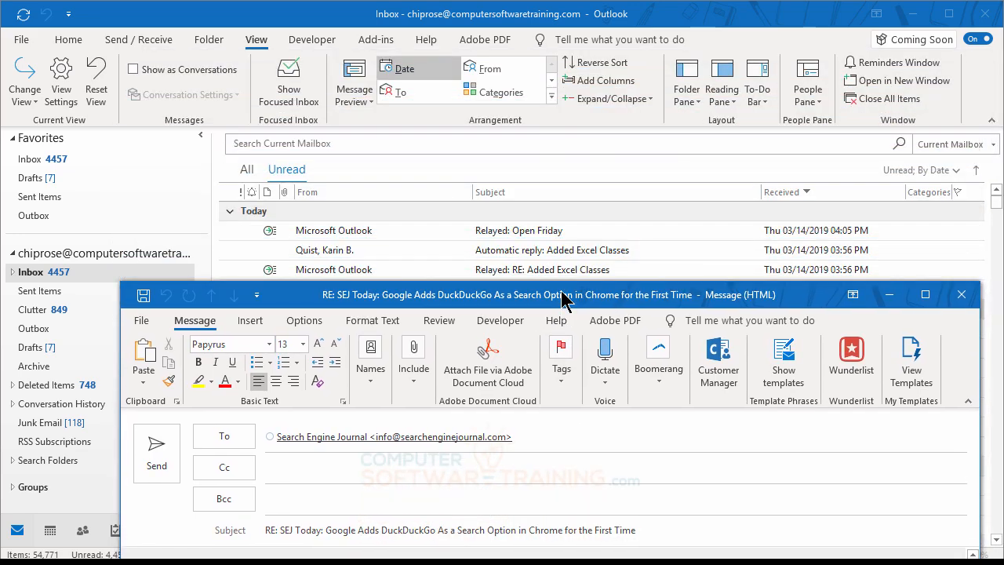
drag(562, 296, 525, 62)
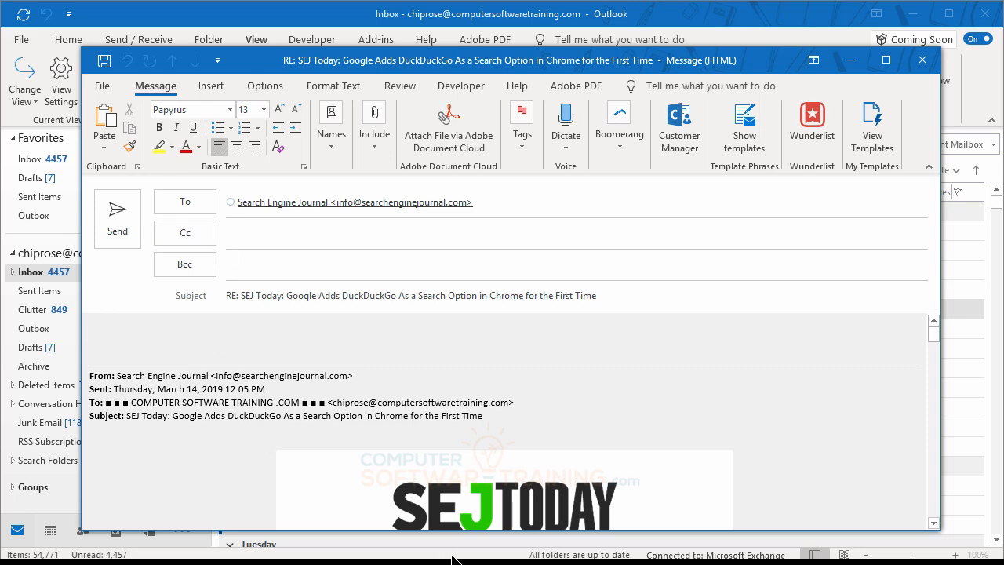
key(Escape)
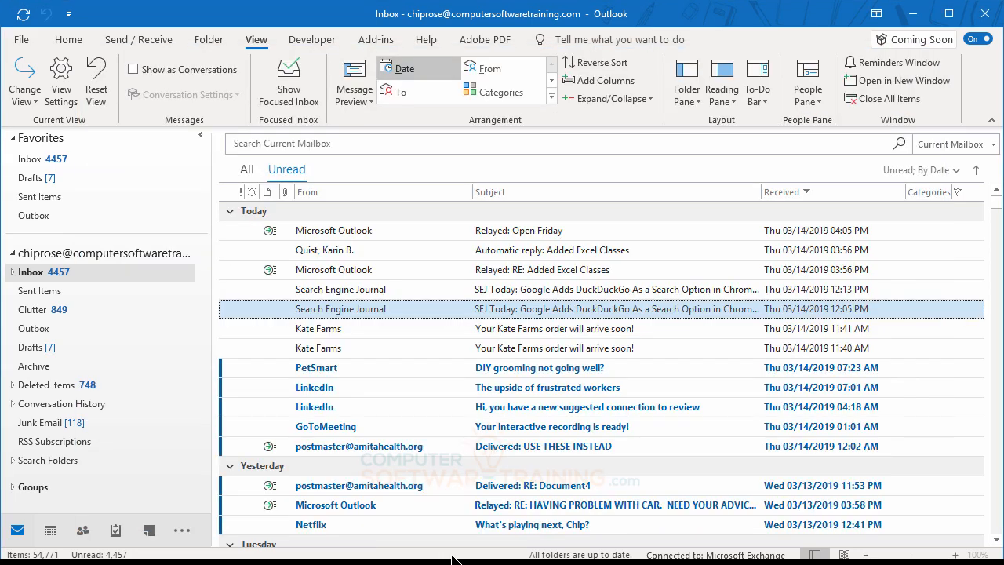
- Reopen the 12:05 PM Search Engine Journal message, start another reply with external content downloaded, and discard it
double_click(340, 310)
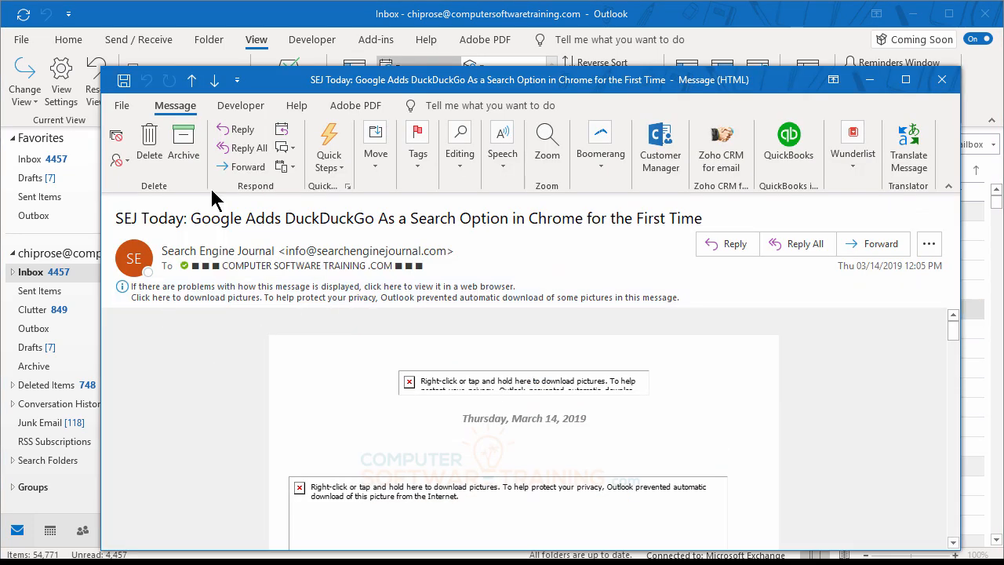
click(236, 130)
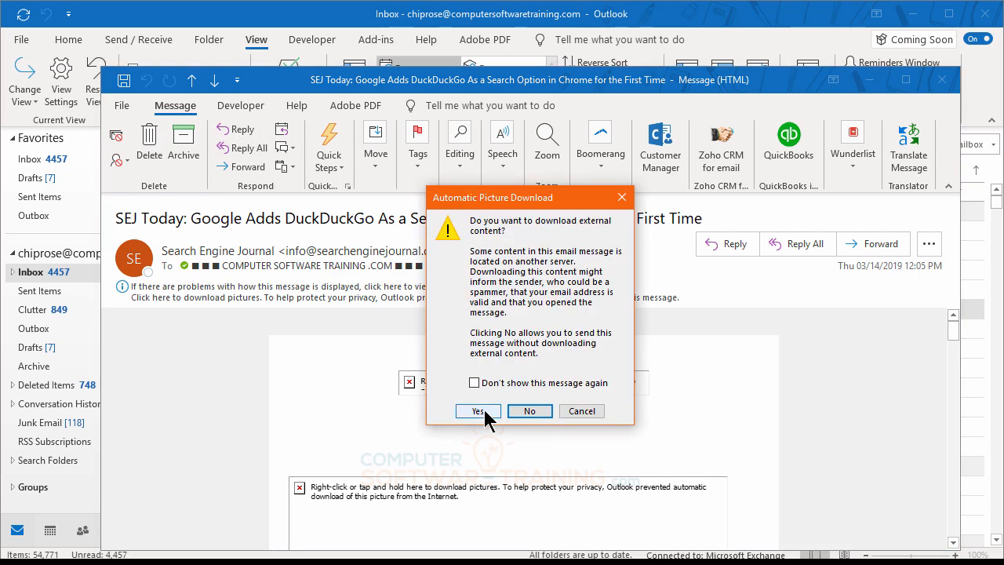
click(478, 411)
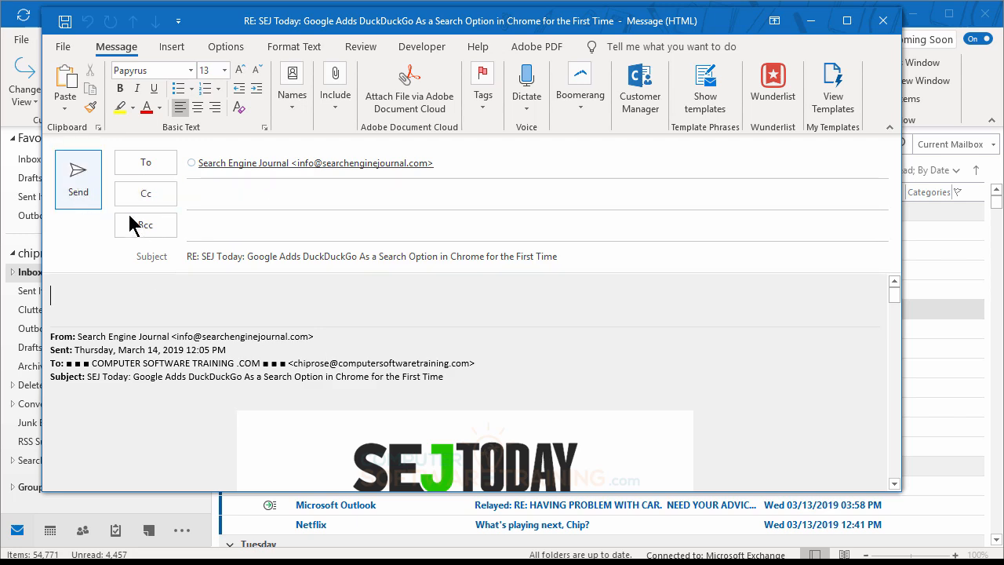
click(884, 22)
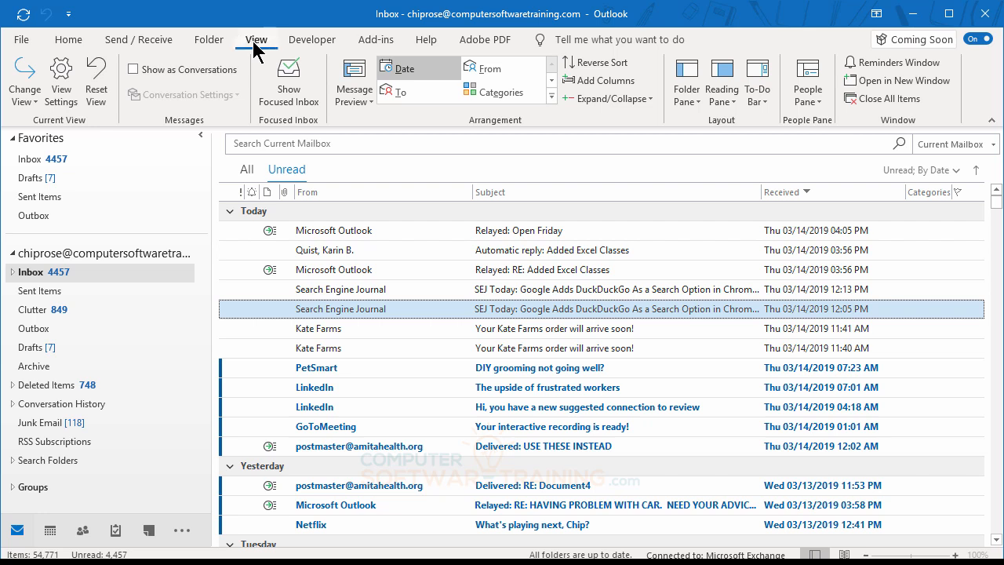
- Set the message preview to 3 Lines for all mailboxes and look through the previewed inbox messages
click(357, 102)
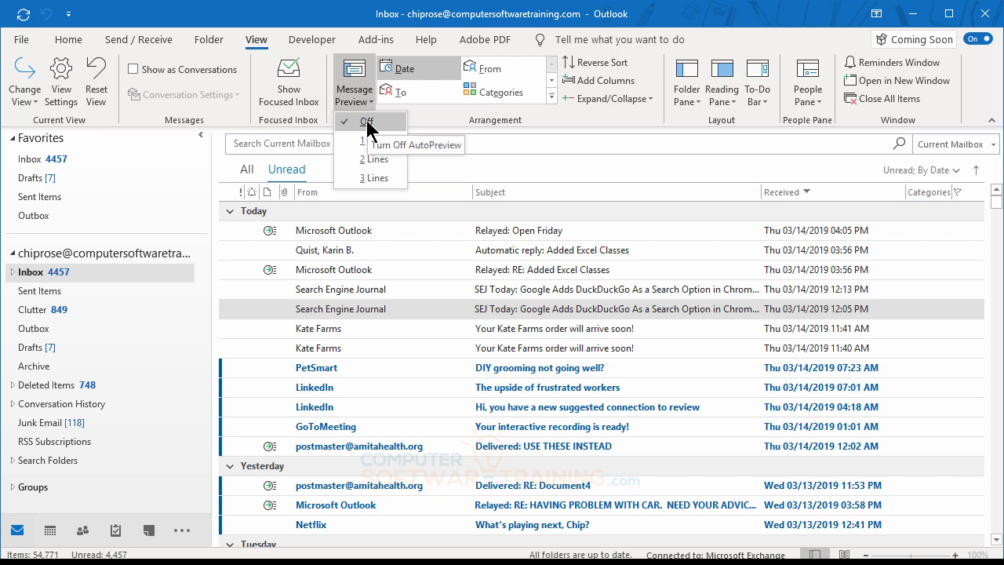
click(367, 178)
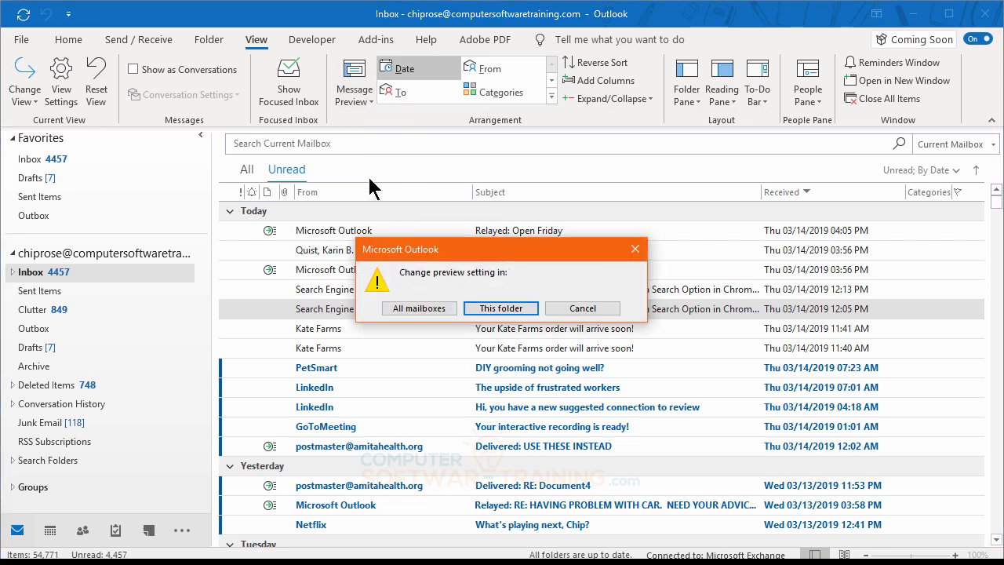
click(420, 309)
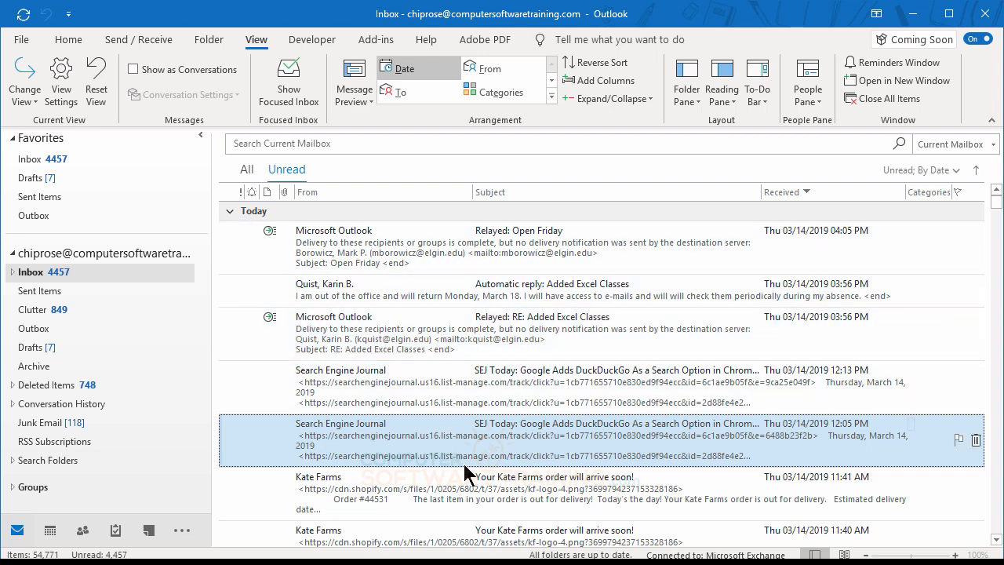
scroll(437, 413, down, 5)
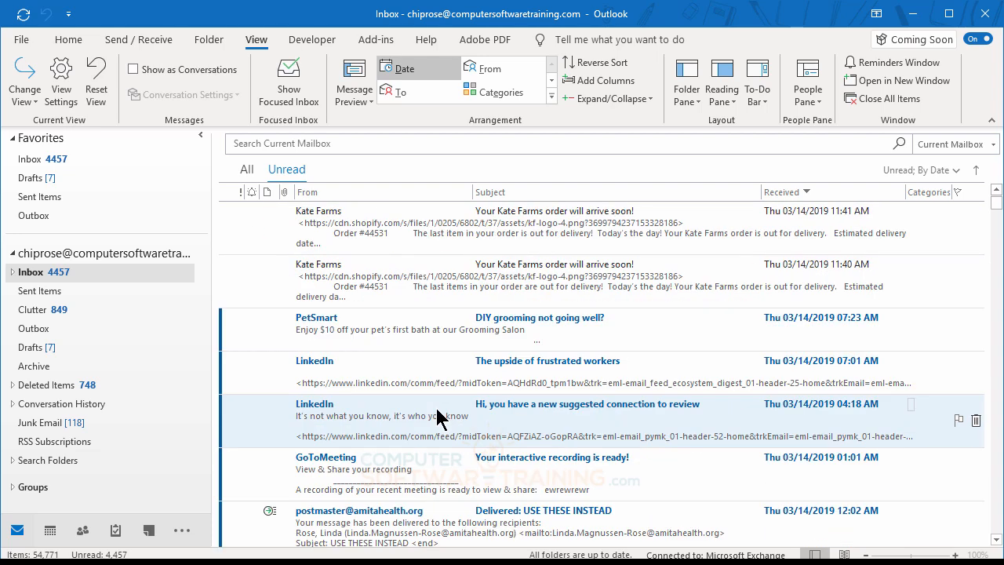
scroll(437, 412, up, 5)
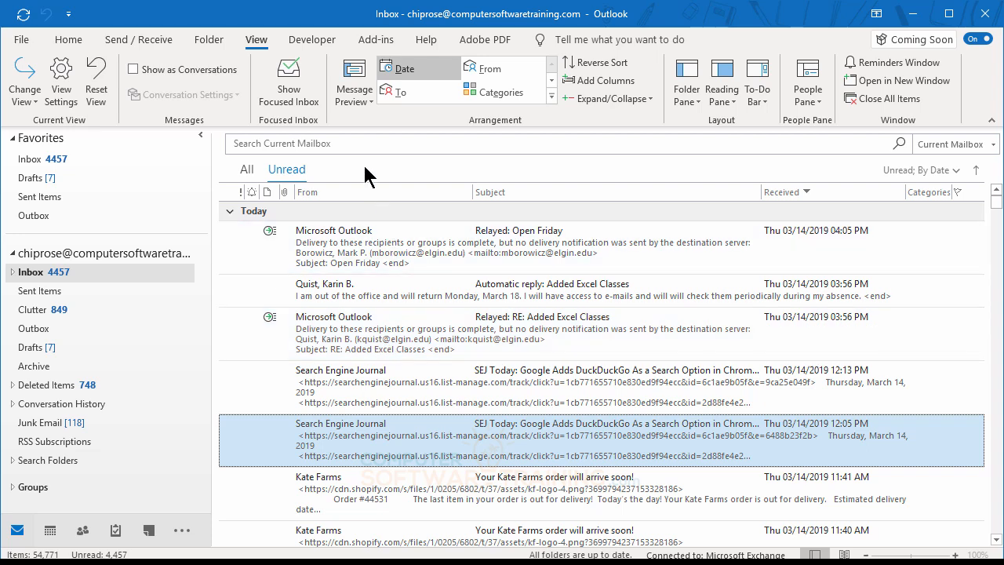
- Turn off the message preview for all mailboxes
click(365, 105)
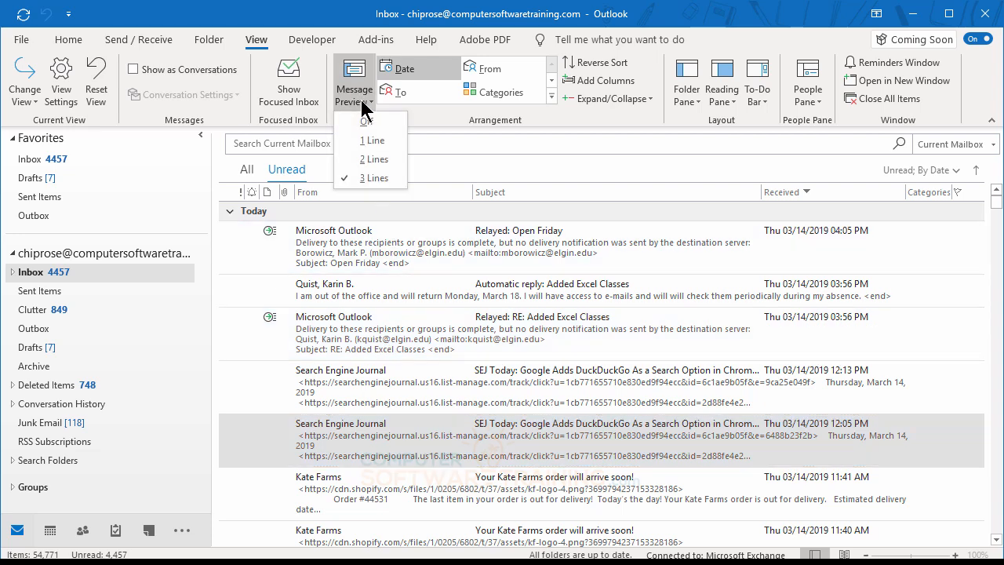
click(362, 122)
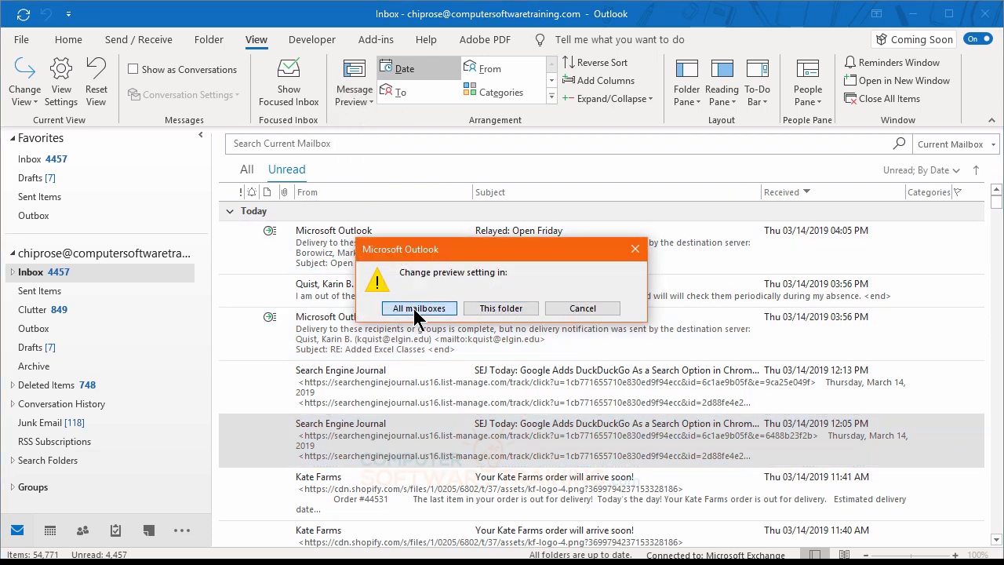
click(413, 309)
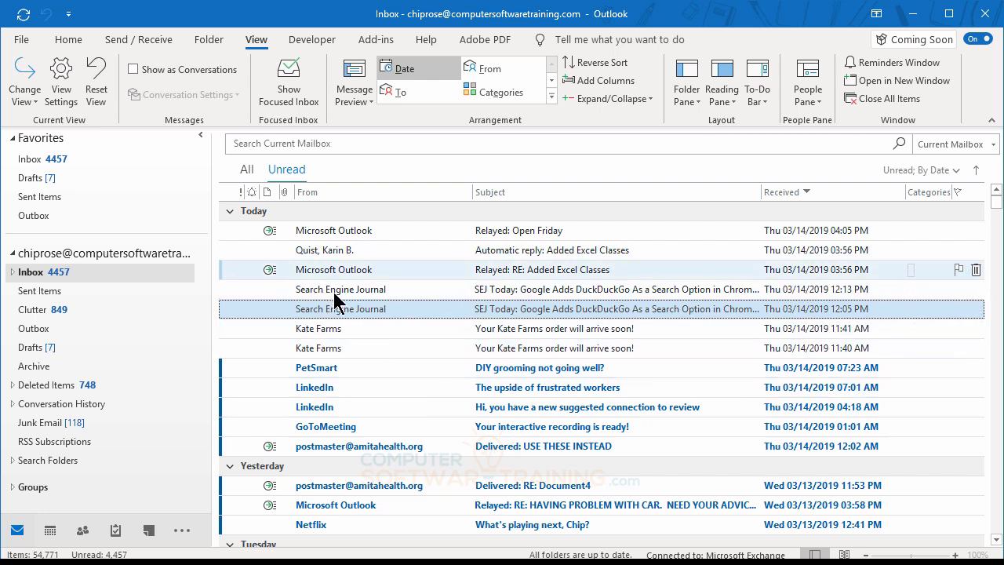
- Mark the 11:41 AM Kate Farms message as unread and select the 12:13 PM Search Engine Journal message
click(372, 334)
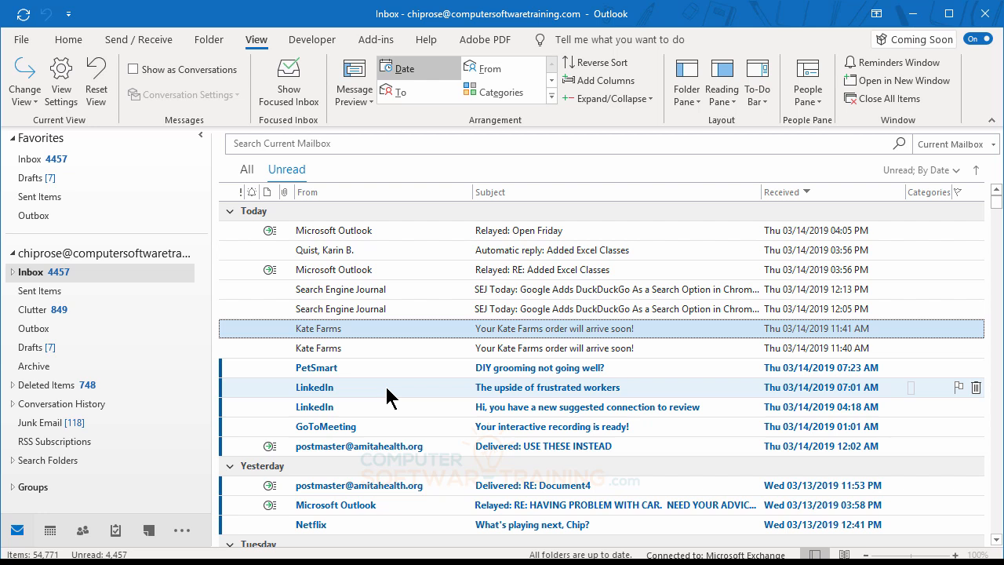
right_click(375, 337)
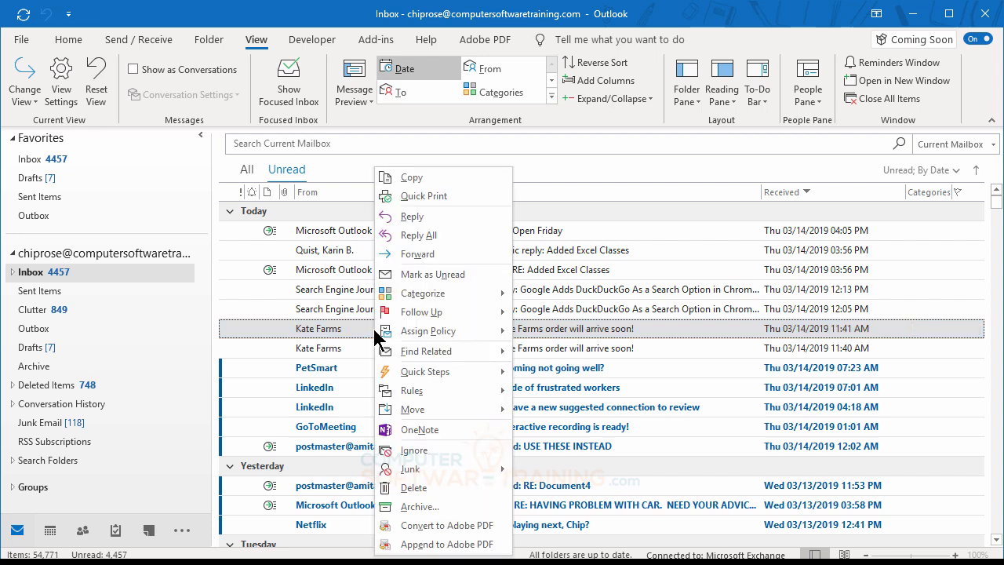
click(432, 276)
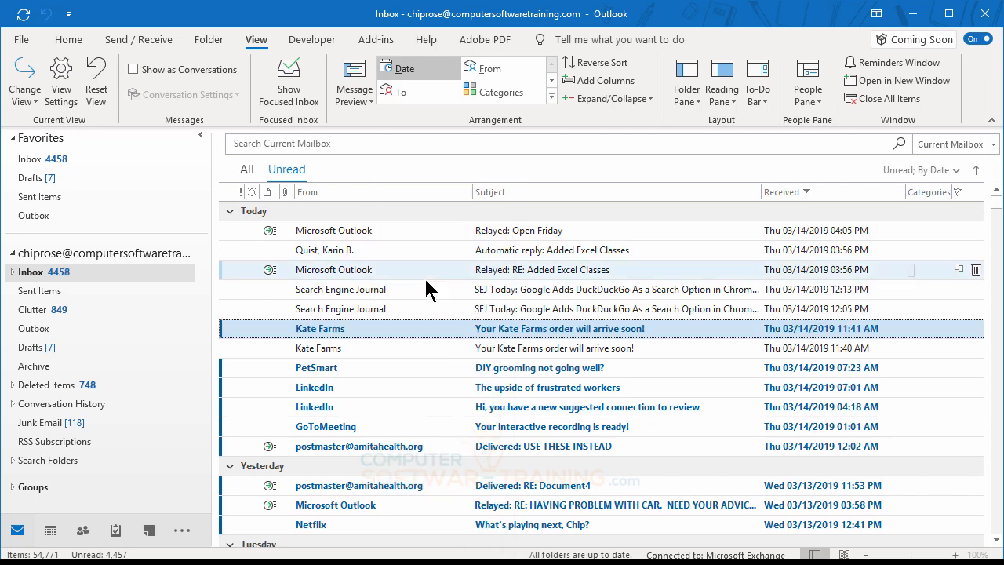
click(348, 294)
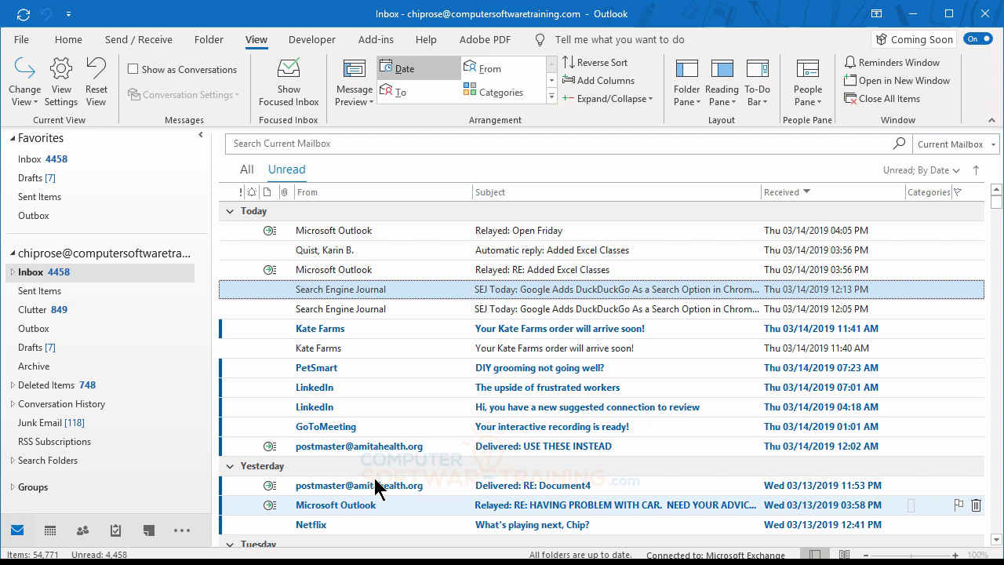
- Mark the 12:13 PM Search Engine Journal message and the 11:40 AM Kate Farms message as unread
right_click(314, 288)
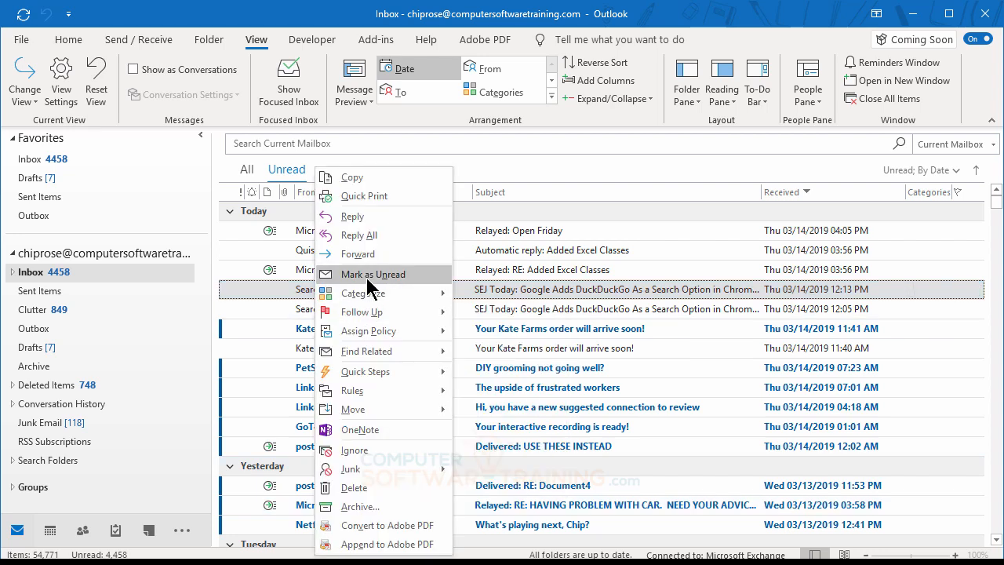
click(370, 274)
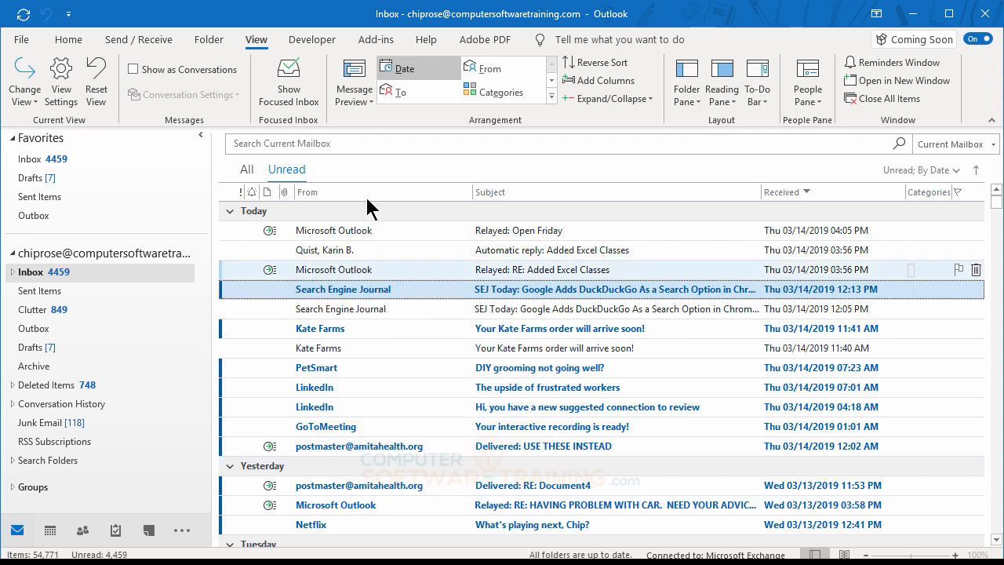
click(384, 352)
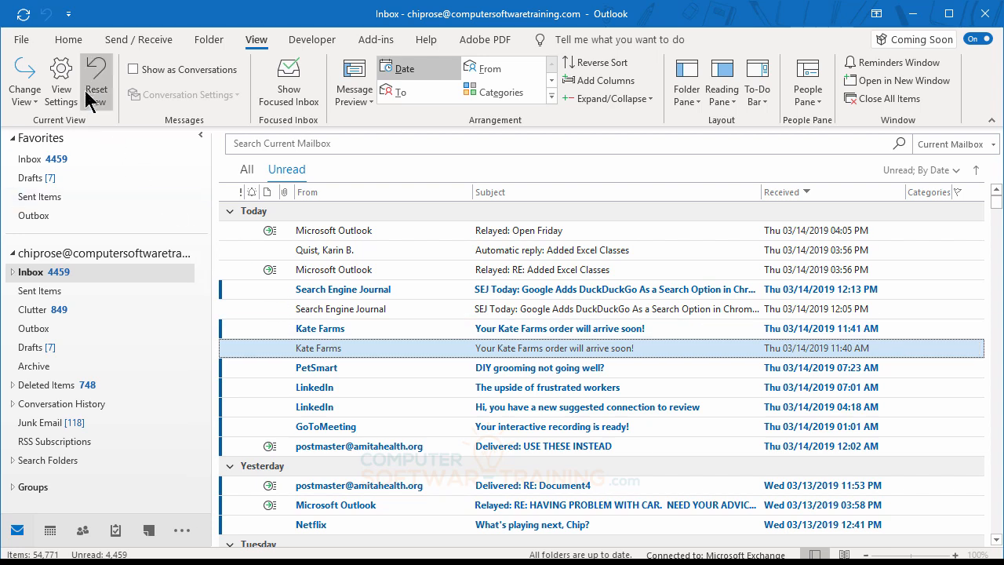
click(75, 44)
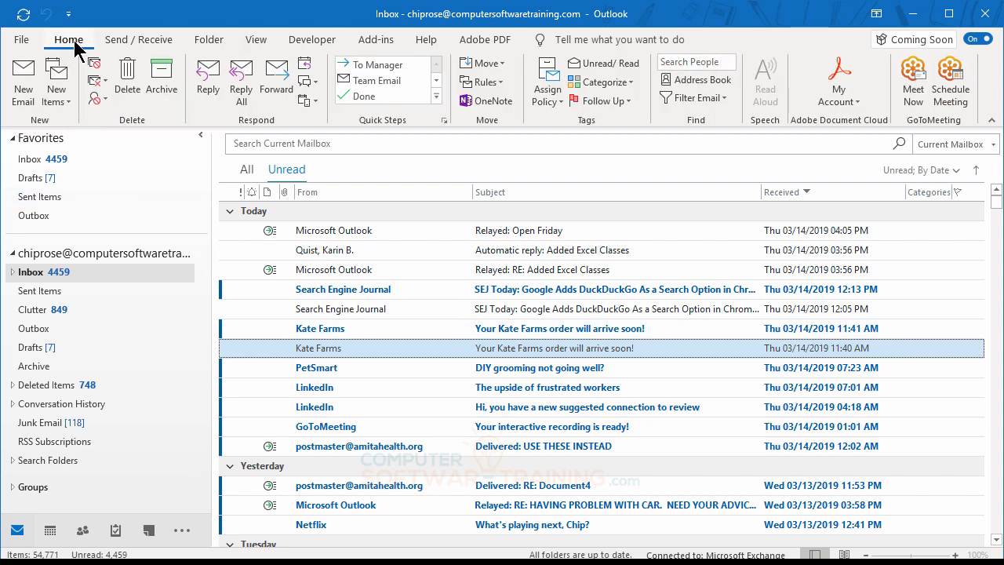
click(604, 64)
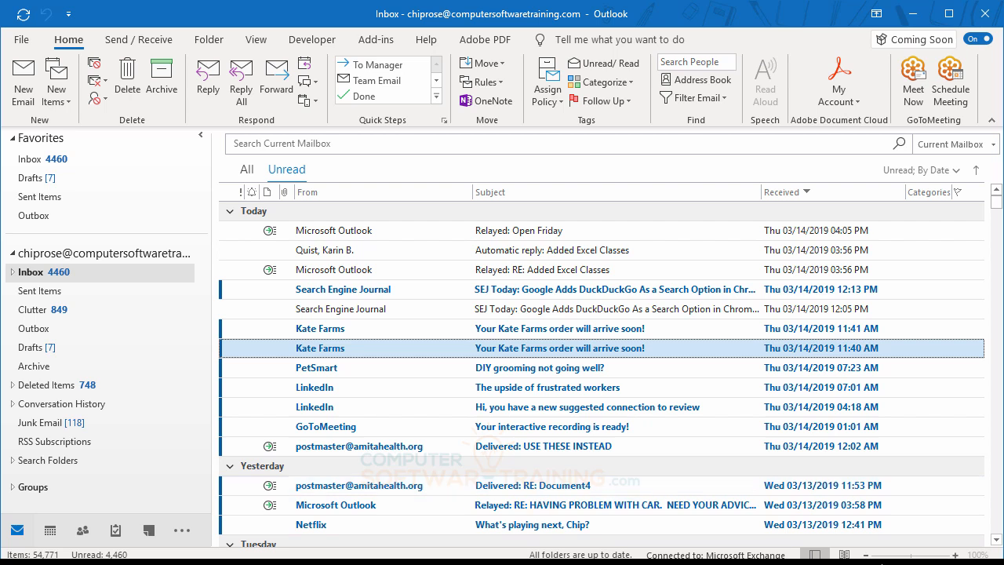
- Sort the inbox messages by subject, look through them, and return the sorting to the received date
click(568, 392)
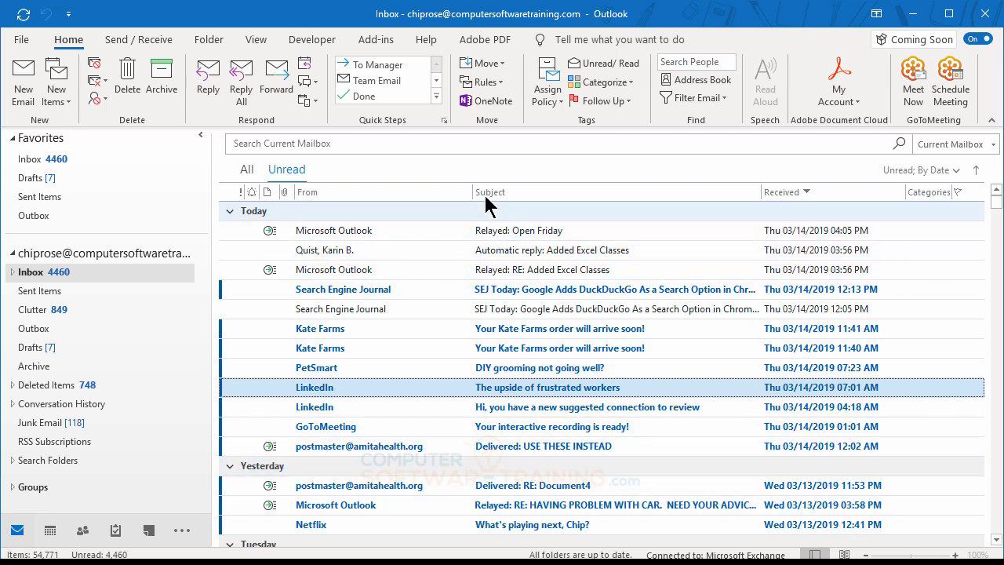
click(529, 195)
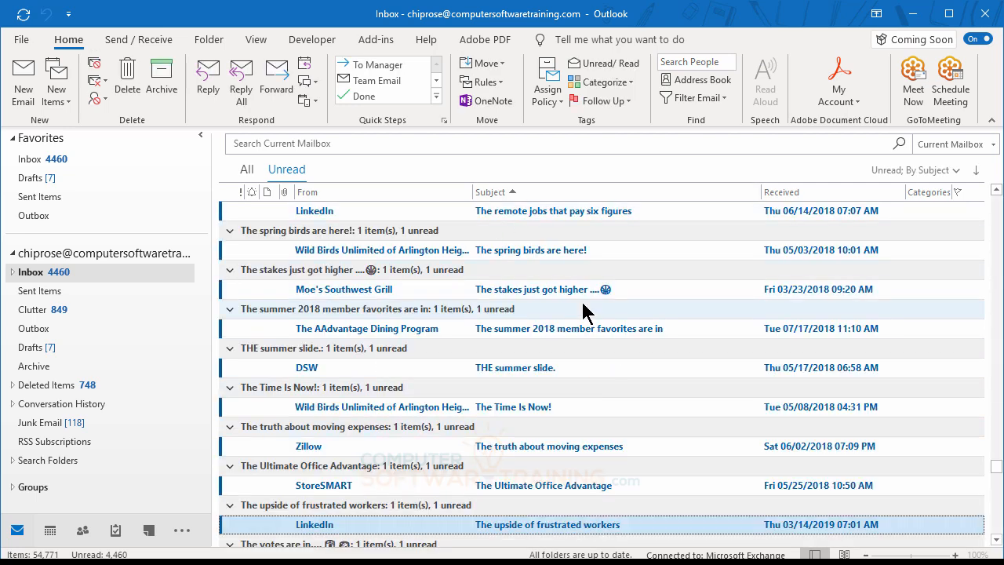
scroll(587, 310, down, 10)
scroll(582, 310, down, 10)
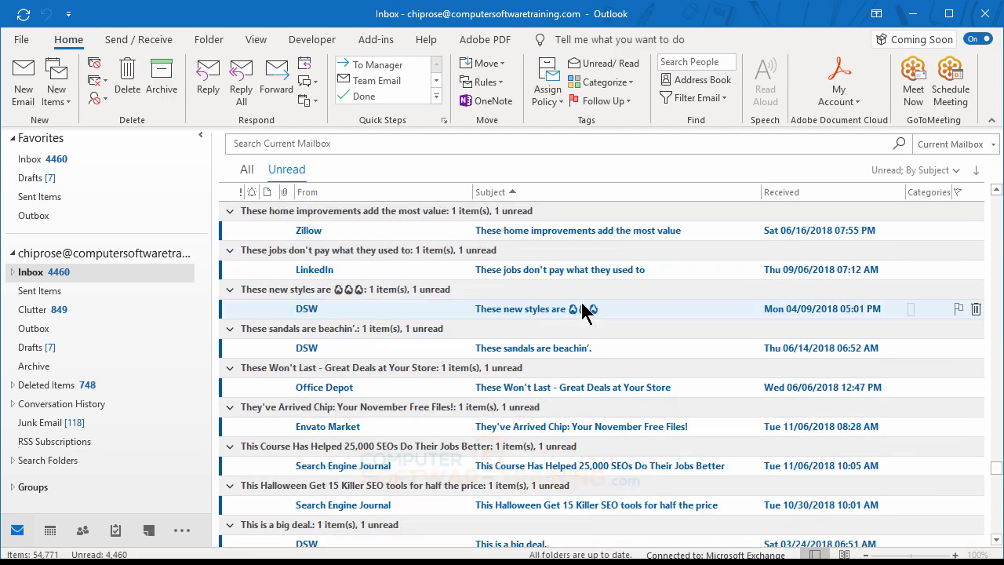
scroll(582, 311, up, 15)
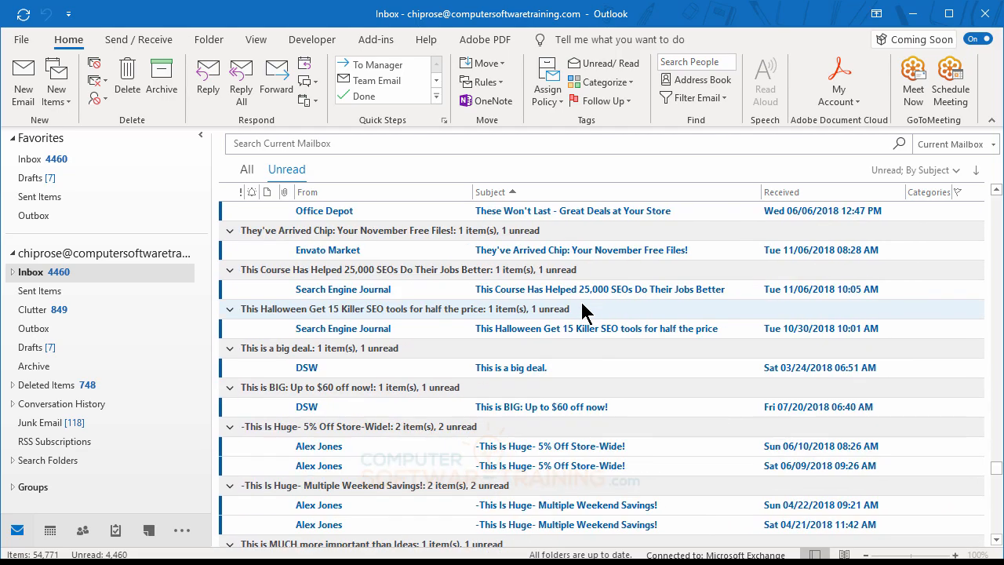
scroll(582, 310, up, 15)
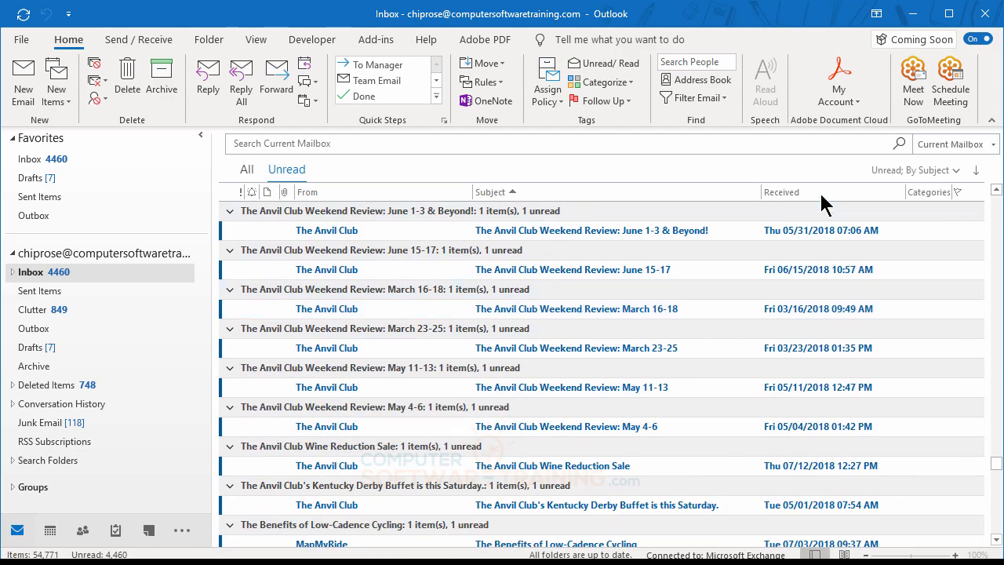
click(813, 194)
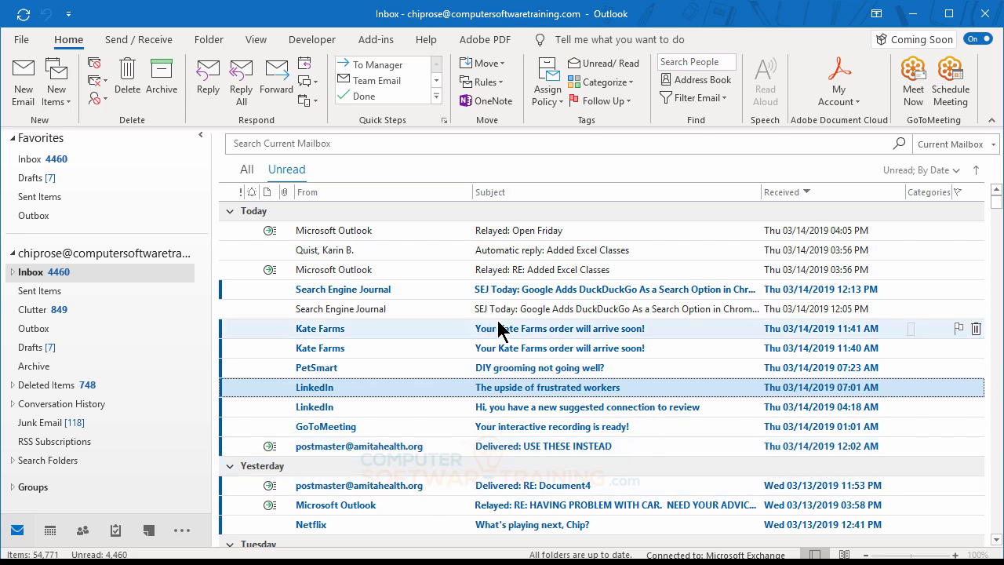
- Show messages as conversations in all mailboxes and look through the grouped inbox list
click(258, 41)
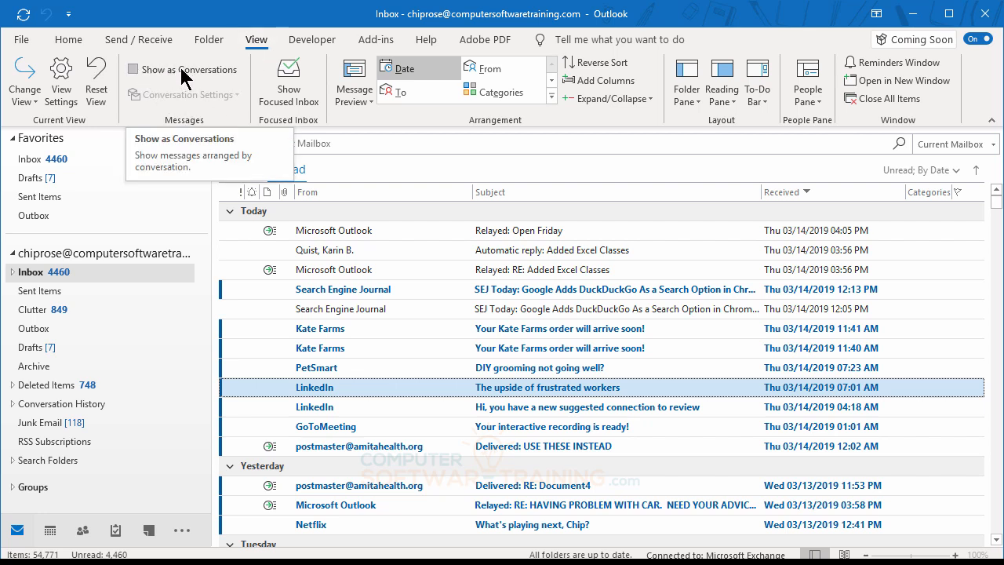
click(135, 70)
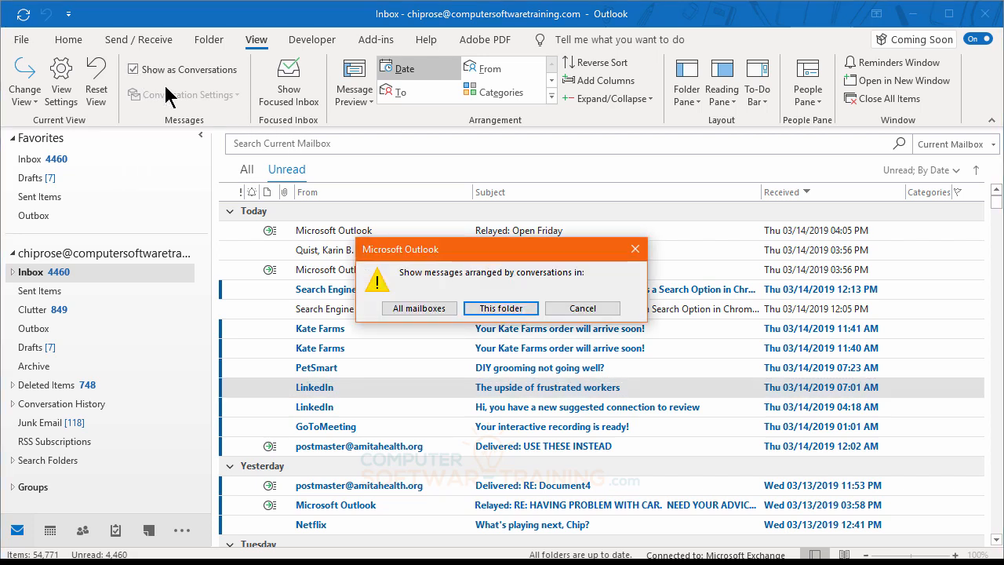
click(415, 308)
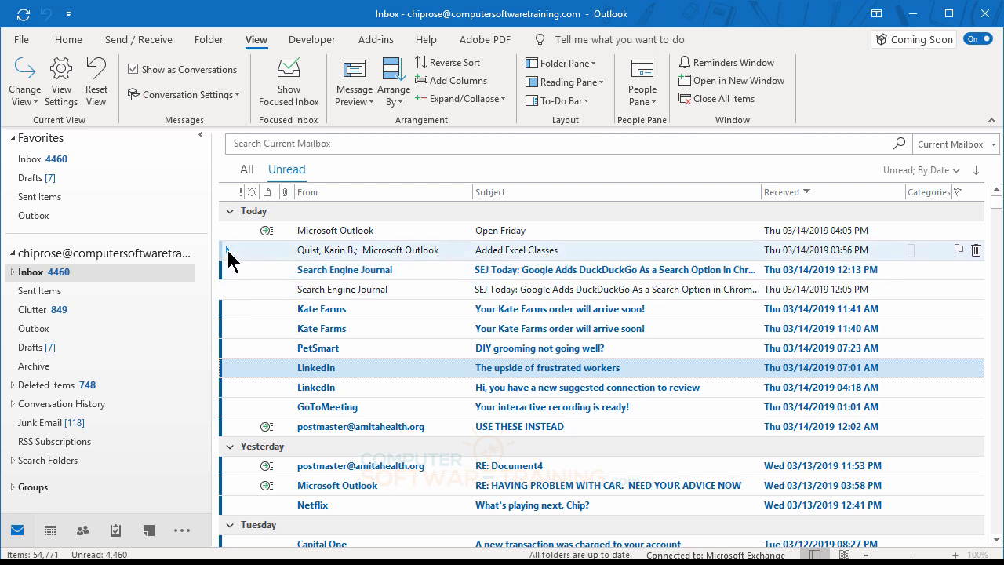
scroll(357, 314, down, 3)
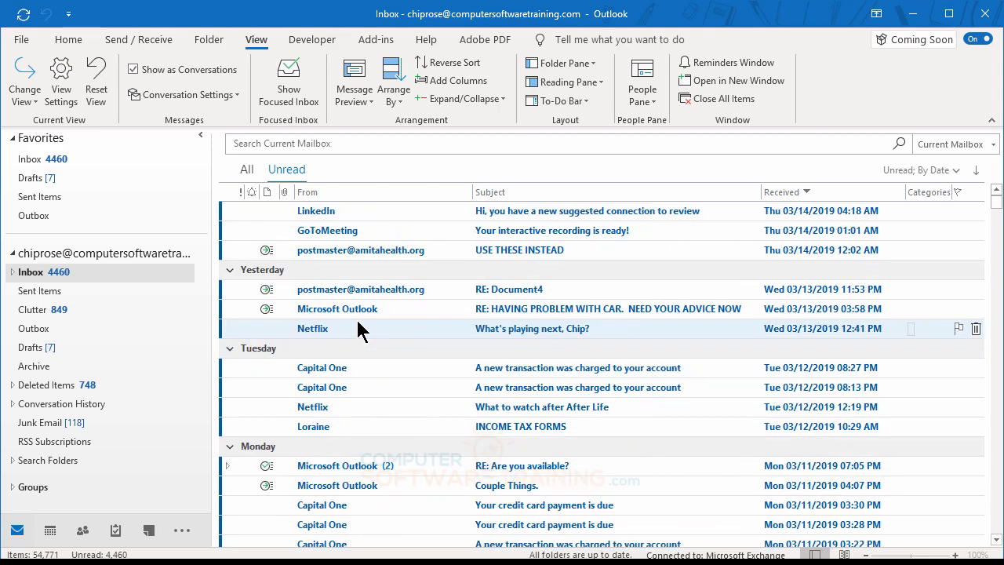
scroll(356, 328, down, 2)
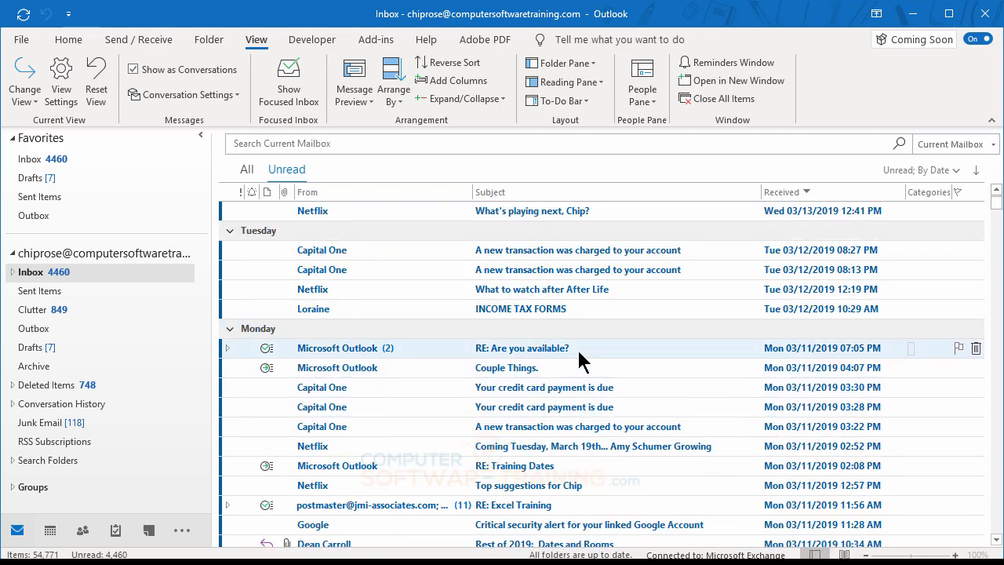
scroll(575, 350, down, 4)
scroll(533, 303, up, 8)
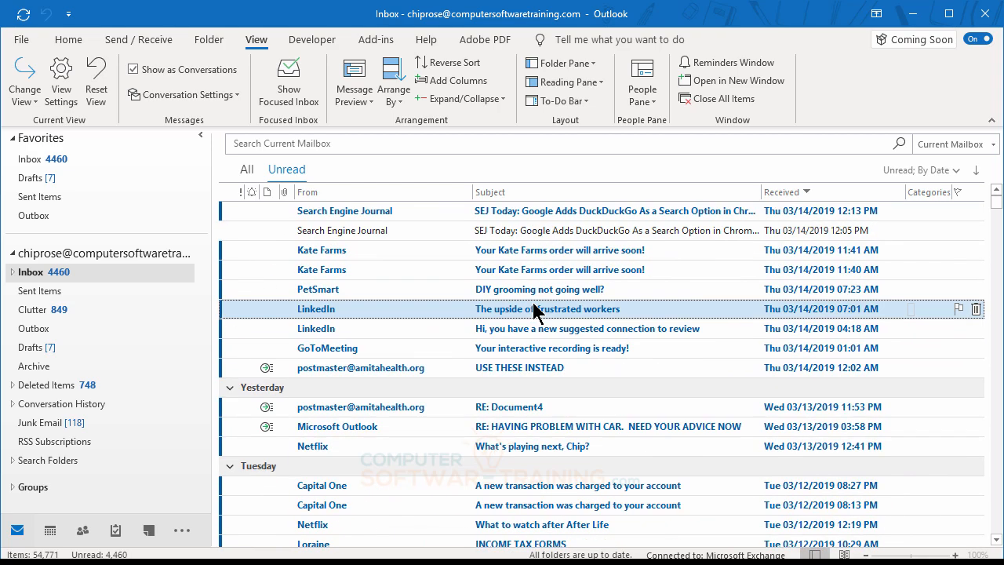
scroll(534, 310, up, 1)
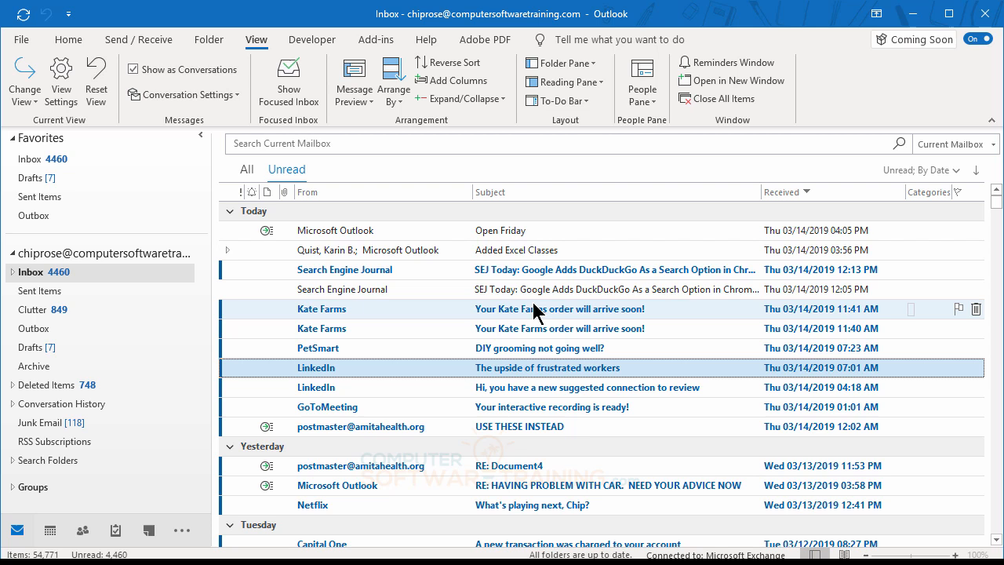
- Expand the "Added Excel Classes", "Please verify that it's you" and "RE: Next Tuesday at ECC" conversations to view their messages
click(227, 249)
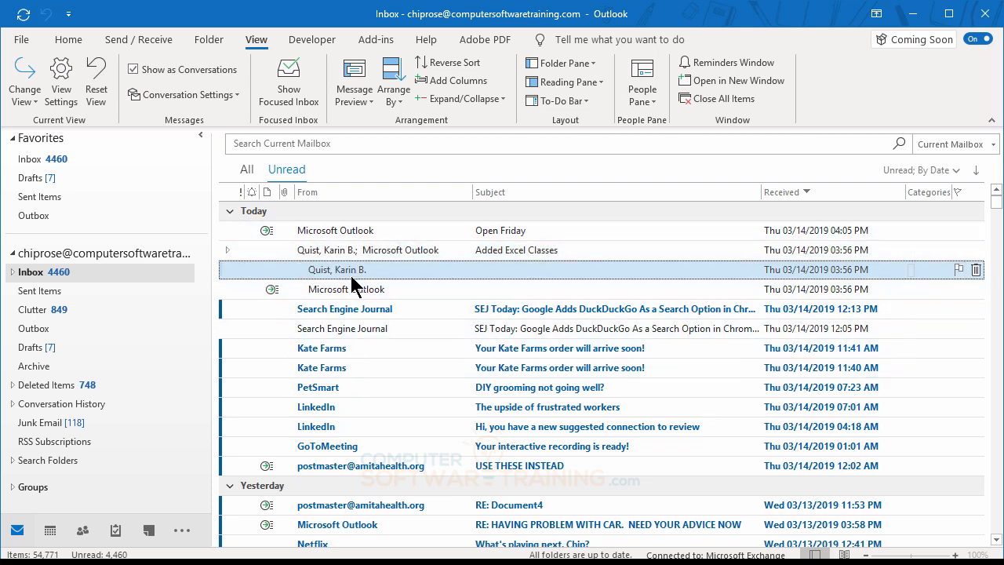
scroll(350, 279, down, 9)
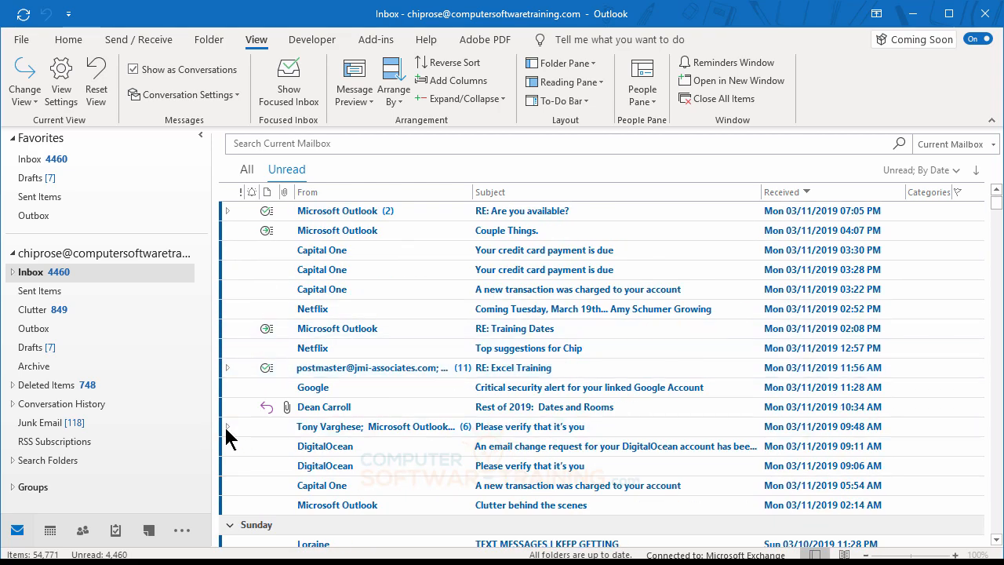
scroll(227, 437, down, 2)
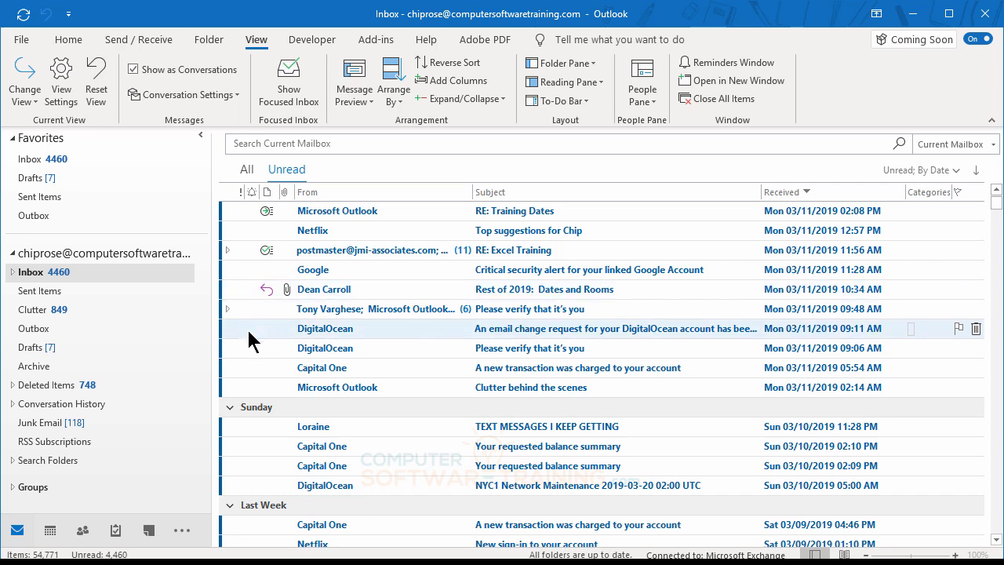
click(227, 309)
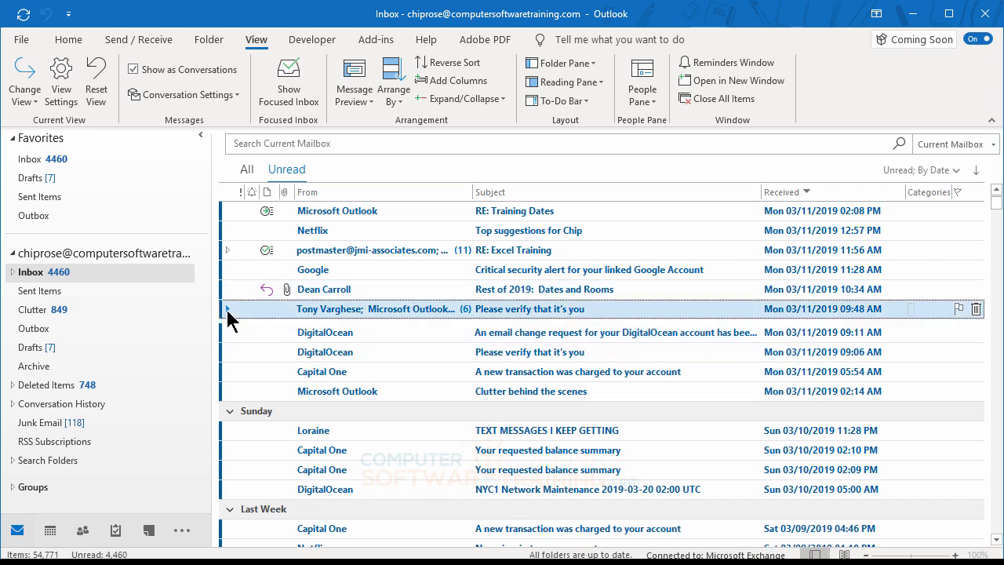
scroll(314, 370, down, 4)
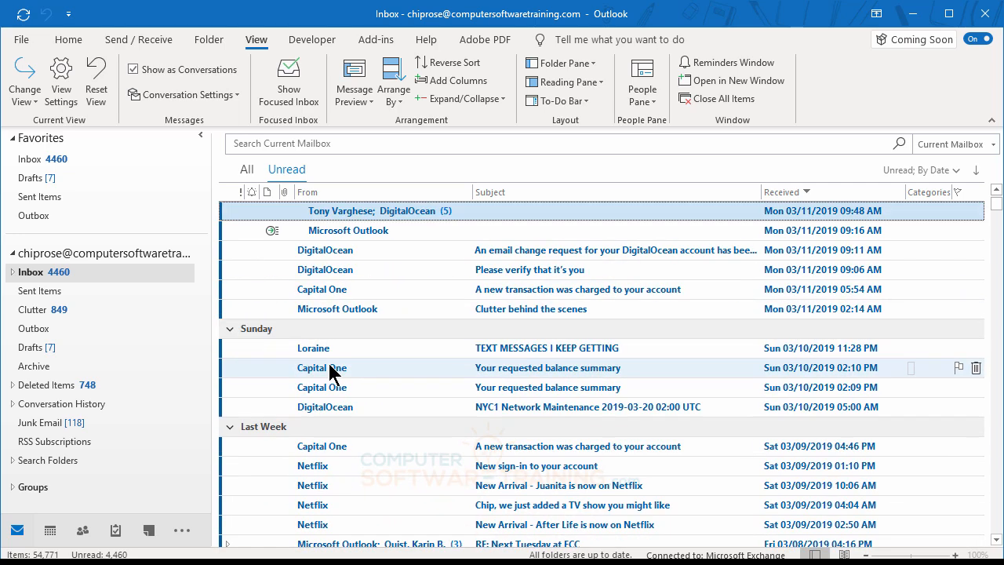
click(227, 426)
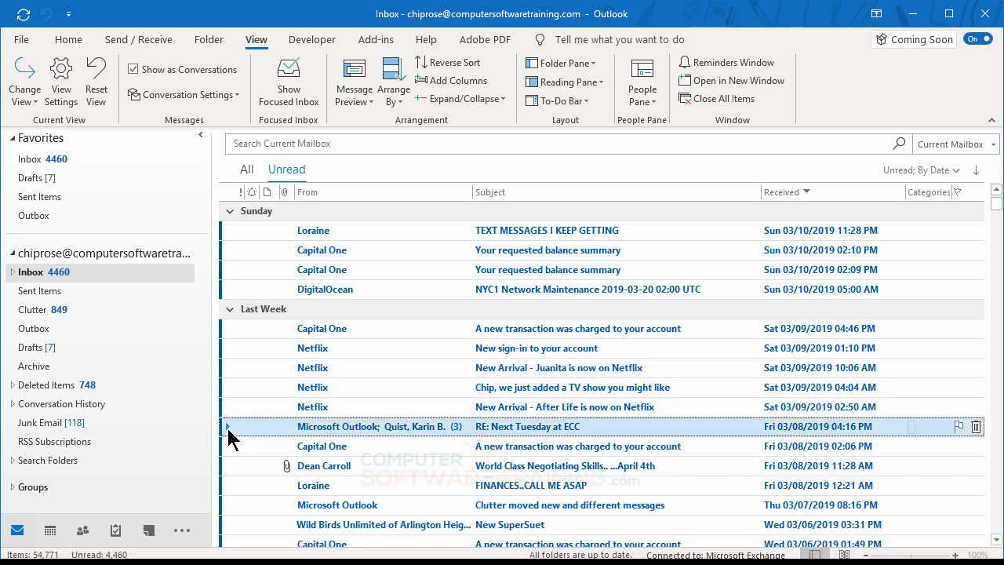
scroll(442, 392, down, 2)
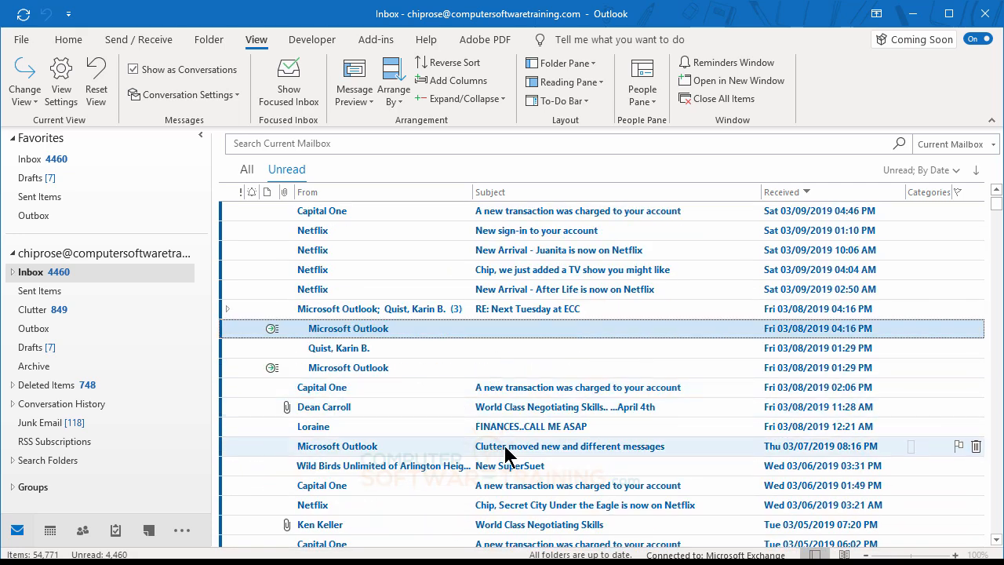
scroll(505, 455, down, 1)
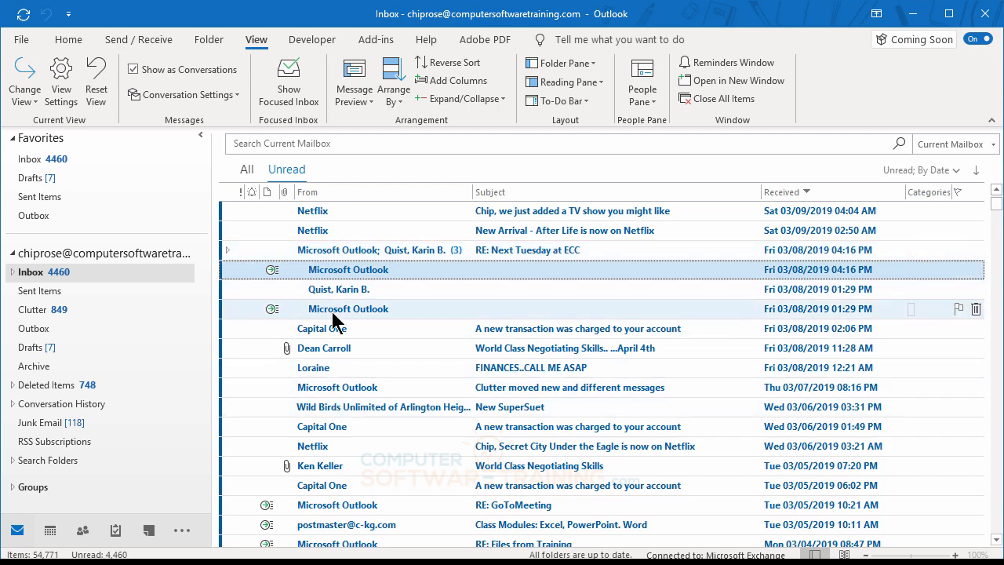
- Stop showing messages as conversations in all mailboxes
scroll(338, 314, up, 15)
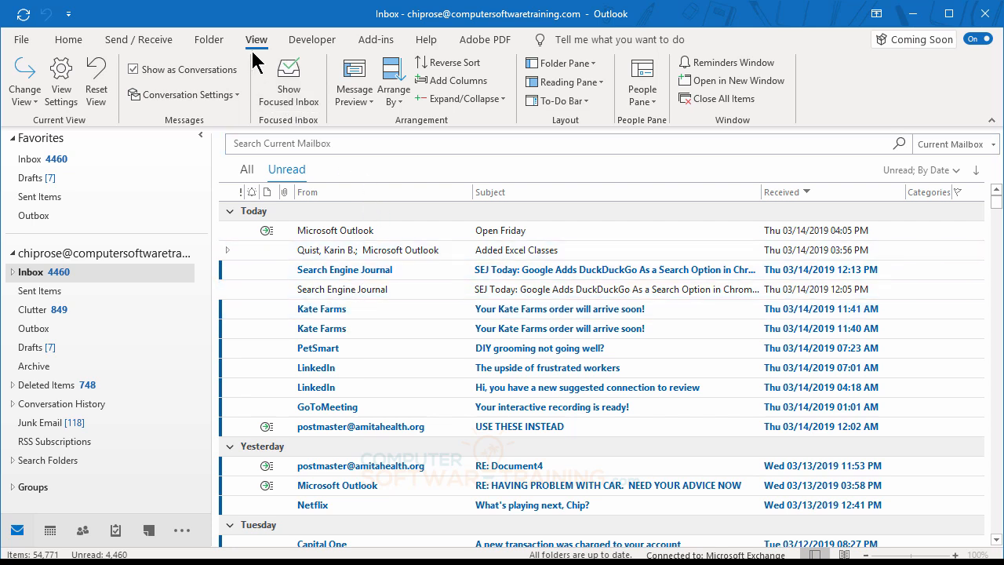
click(139, 69)
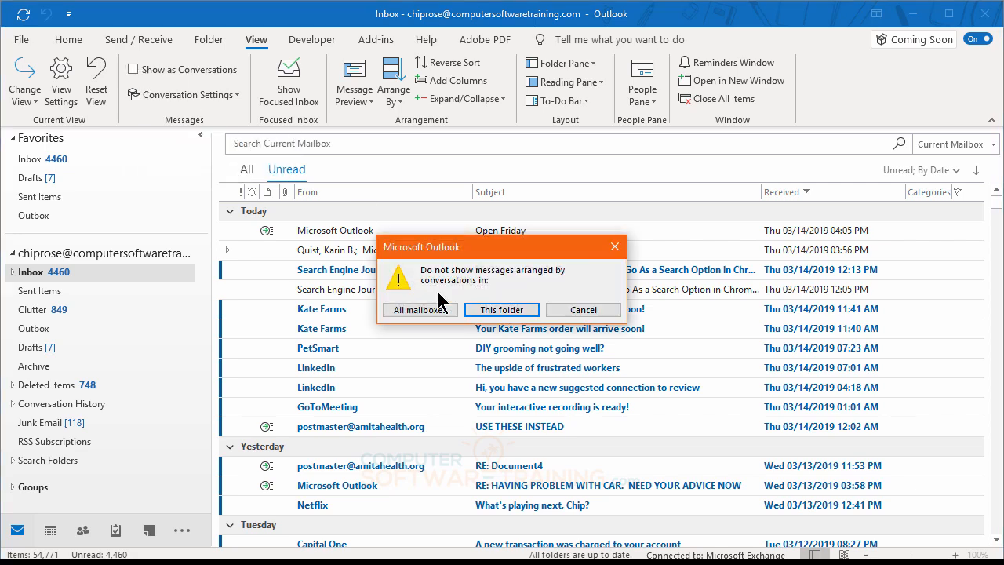
click(411, 309)
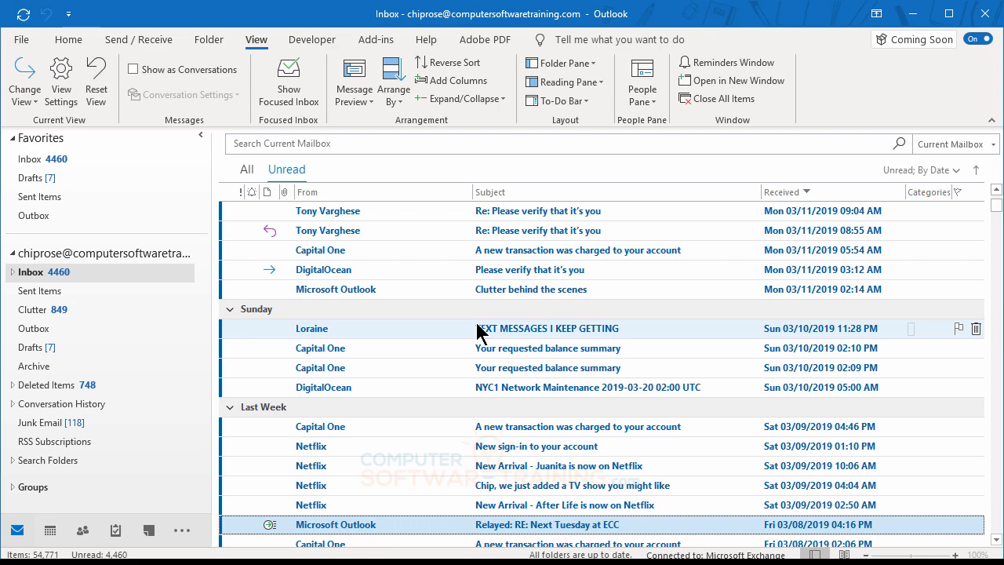
- Ignore the conversation of the 11:41 AM Kate Farms message, sending it to Deleted Items
click(68, 39)
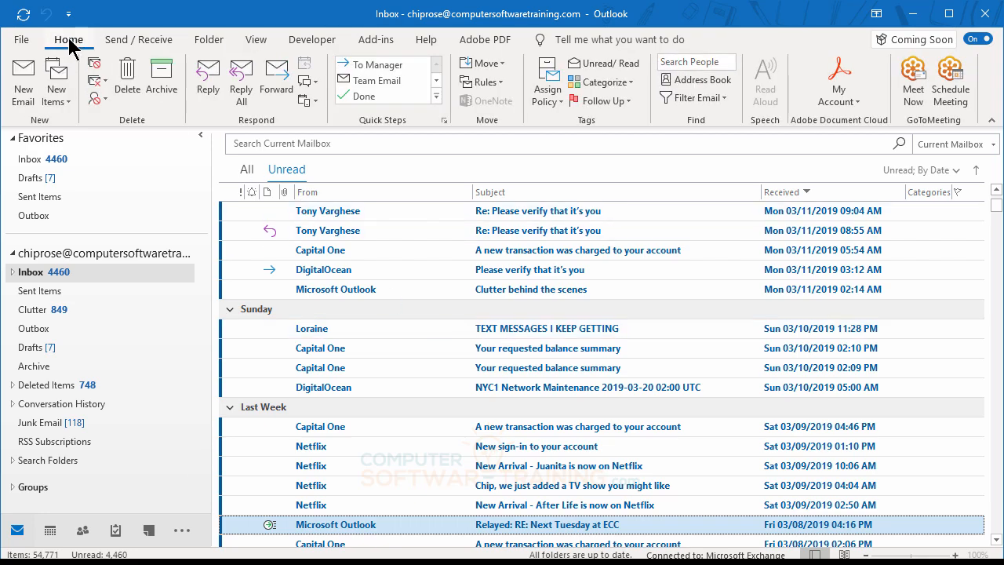
scroll(432, 348, up, 15)
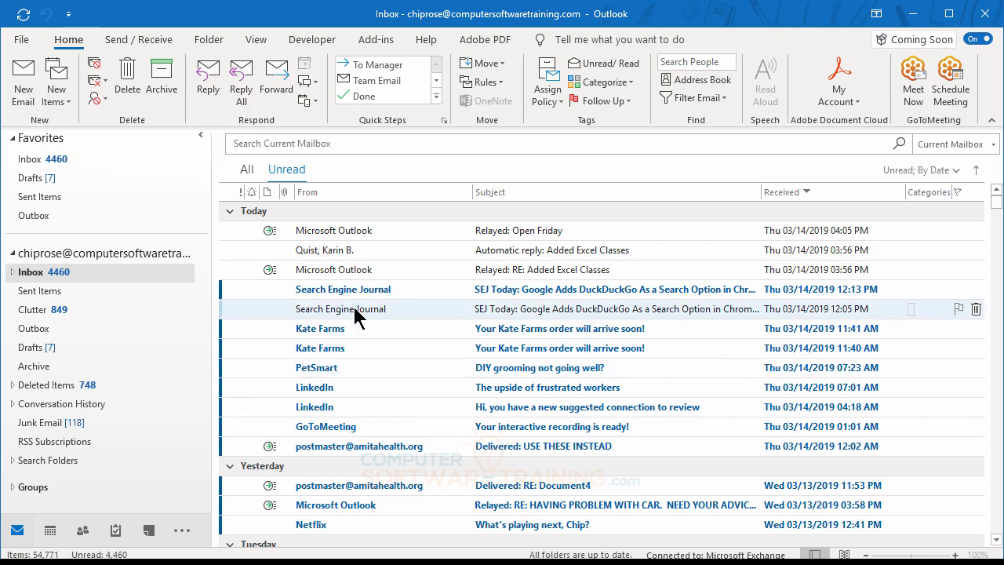
scroll(355, 315, down, 4)
scroll(354, 315, up, 4)
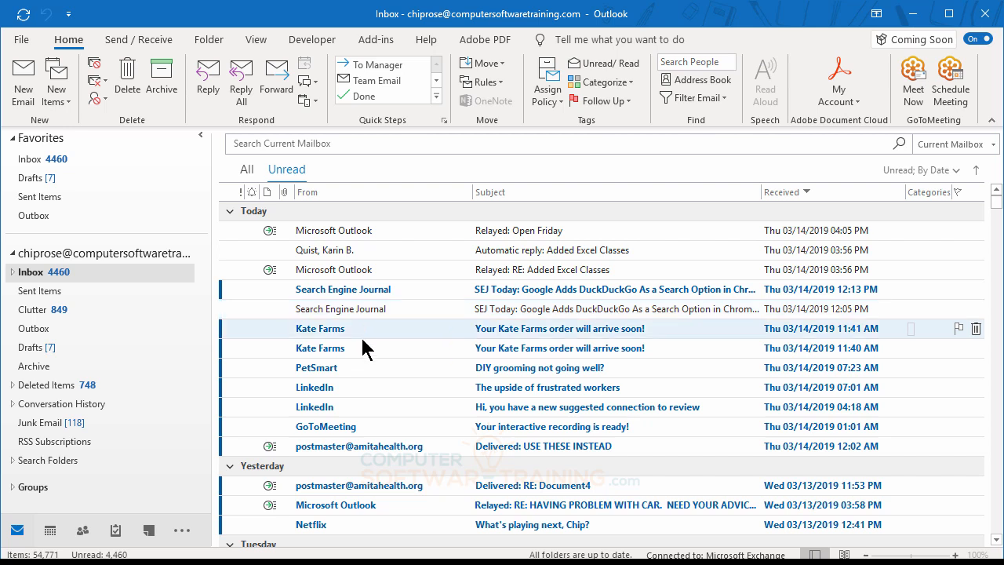
click(329, 333)
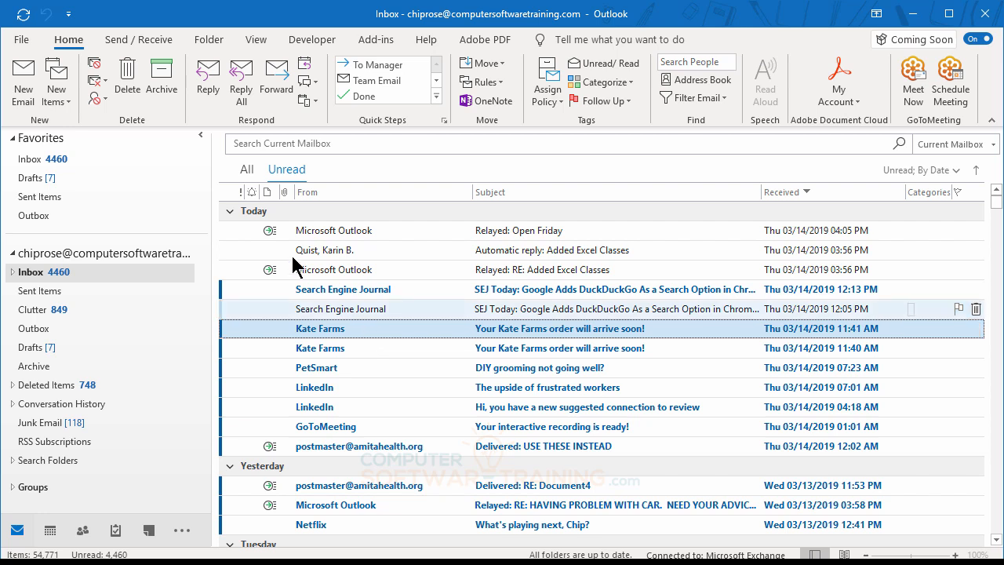
click(93, 65)
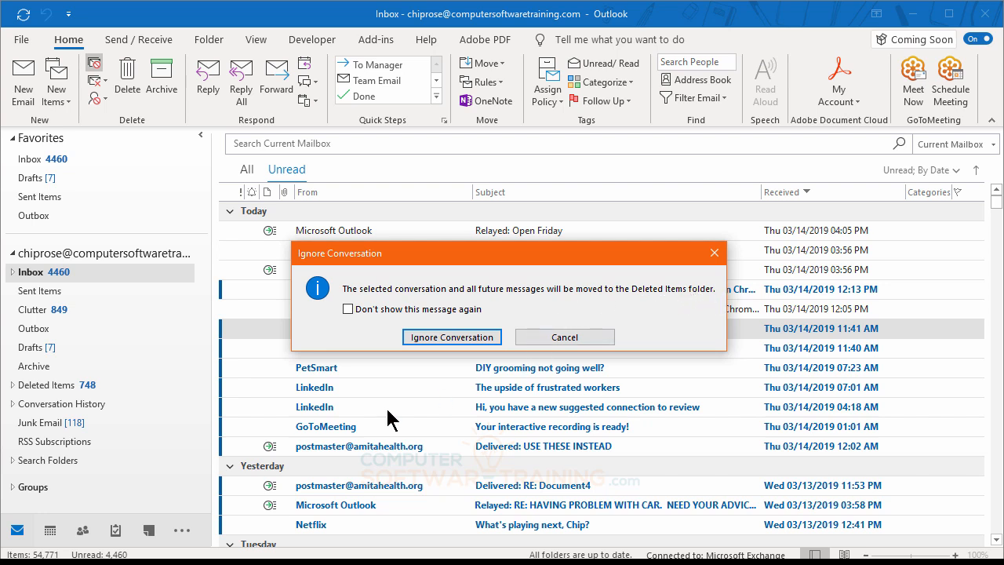
click(443, 339)
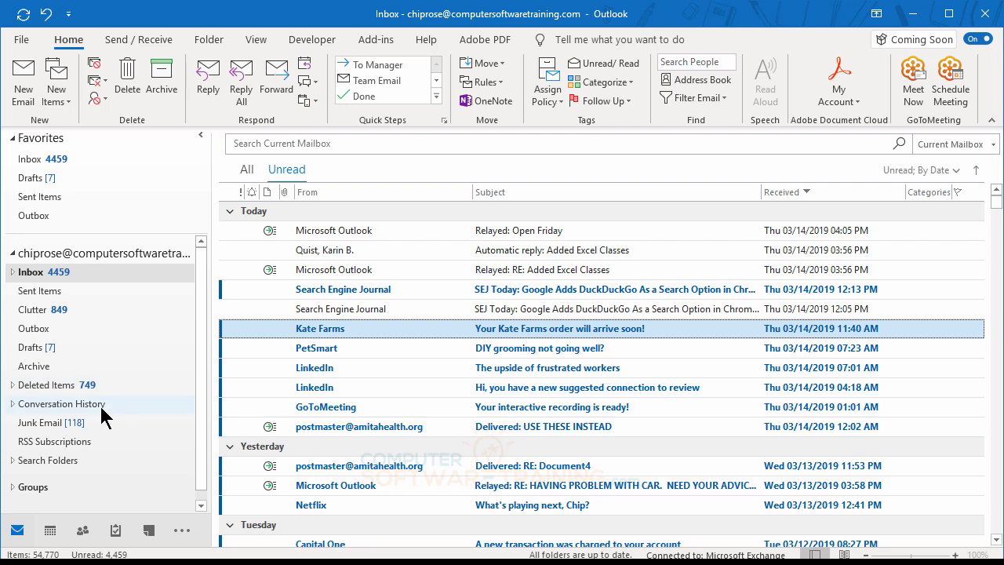
- Stop ignoring the Kate Farms conversation in Deleted Items, moving it back to the Inbox, and return to the Inbox
click(50, 388)
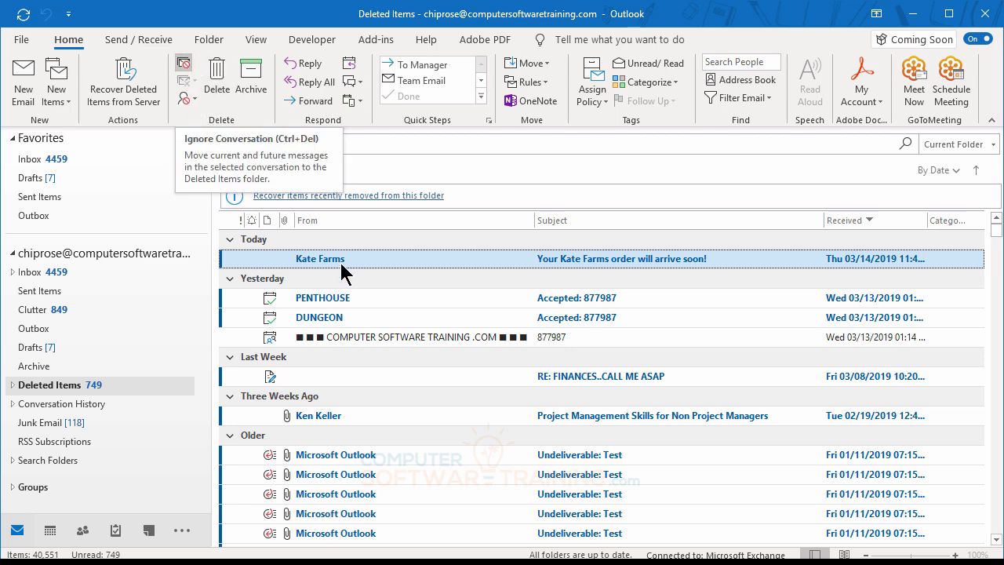
click(183, 63)
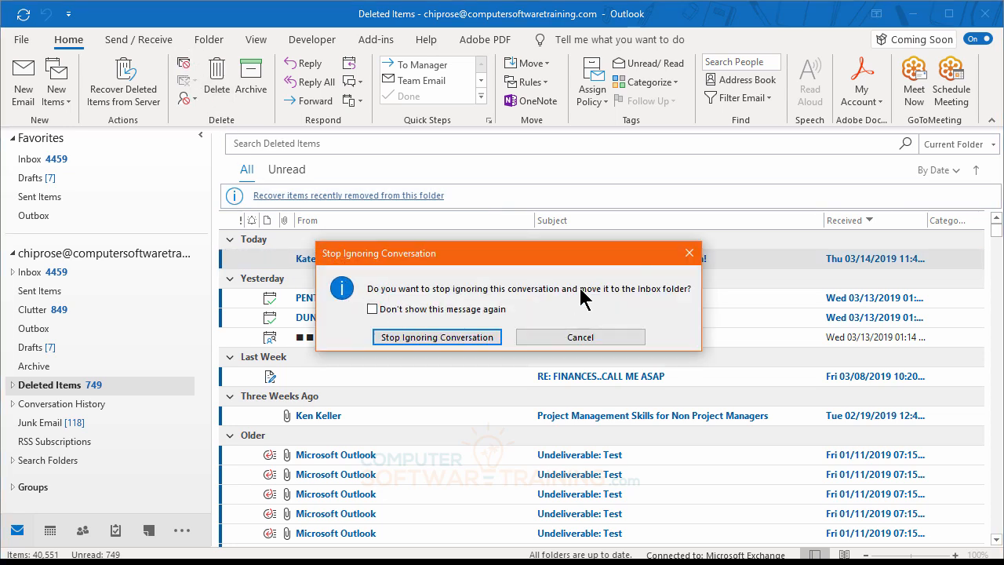
click(436, 337)
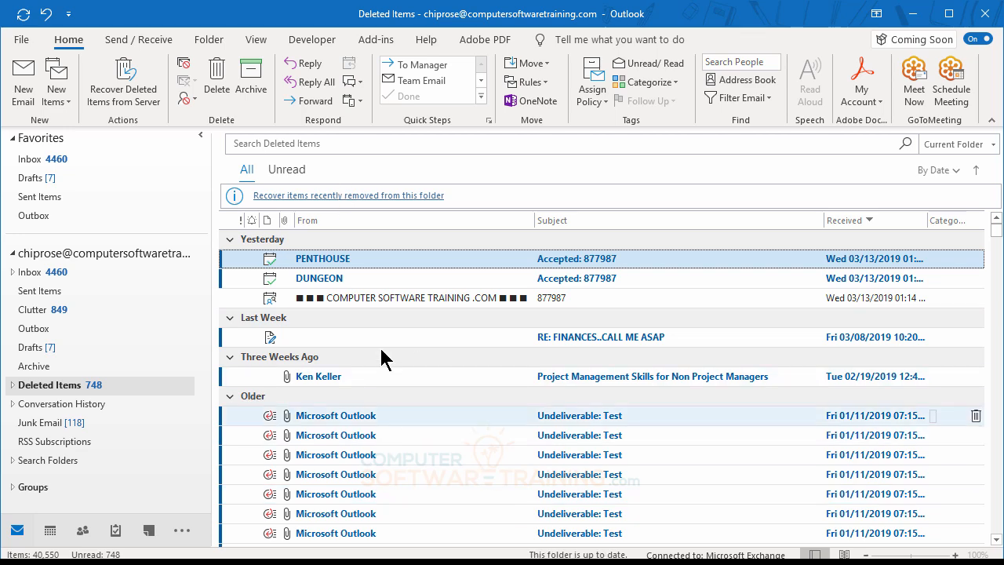
click(31, 275)
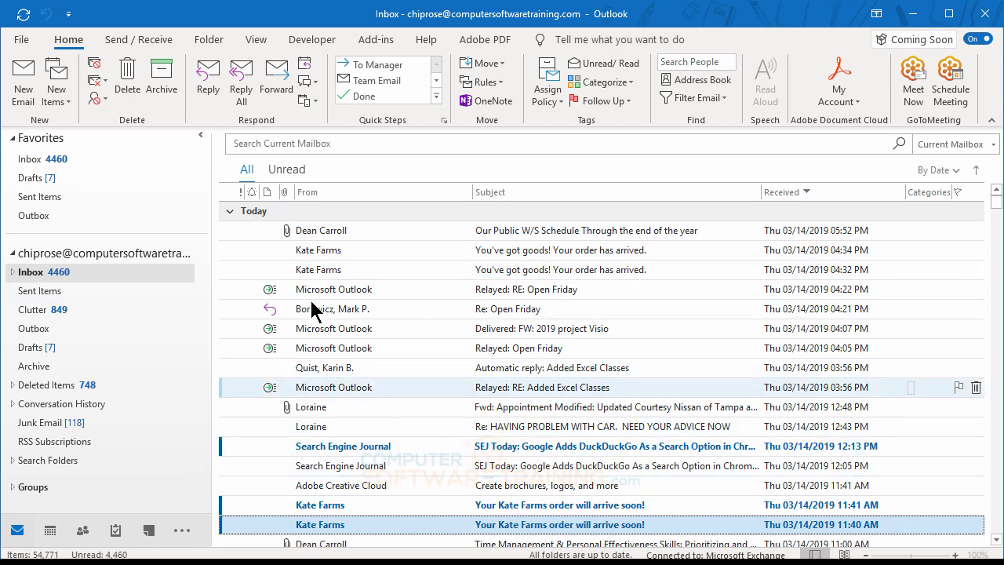
- Run Clean Up Conversation on the 04:32 PM Kate Farms message "You've got goods! Your order has arrived."
click(337, 251)
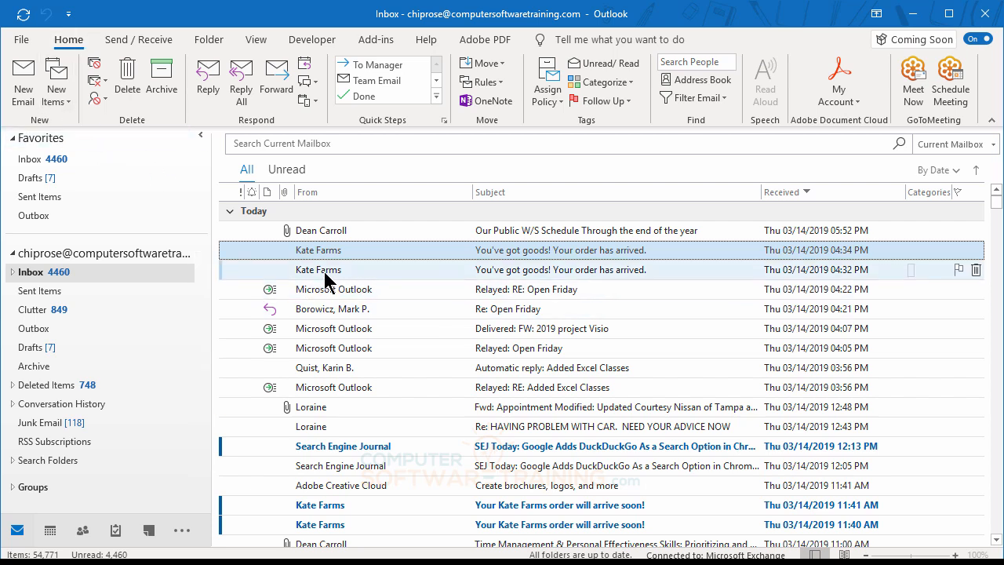
click(294, 272)
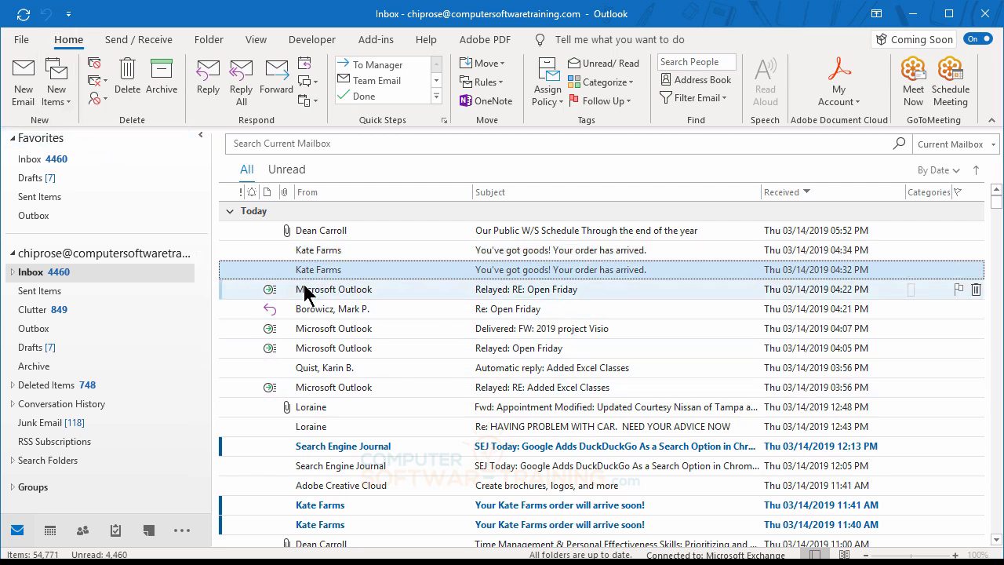
click(99, 85)
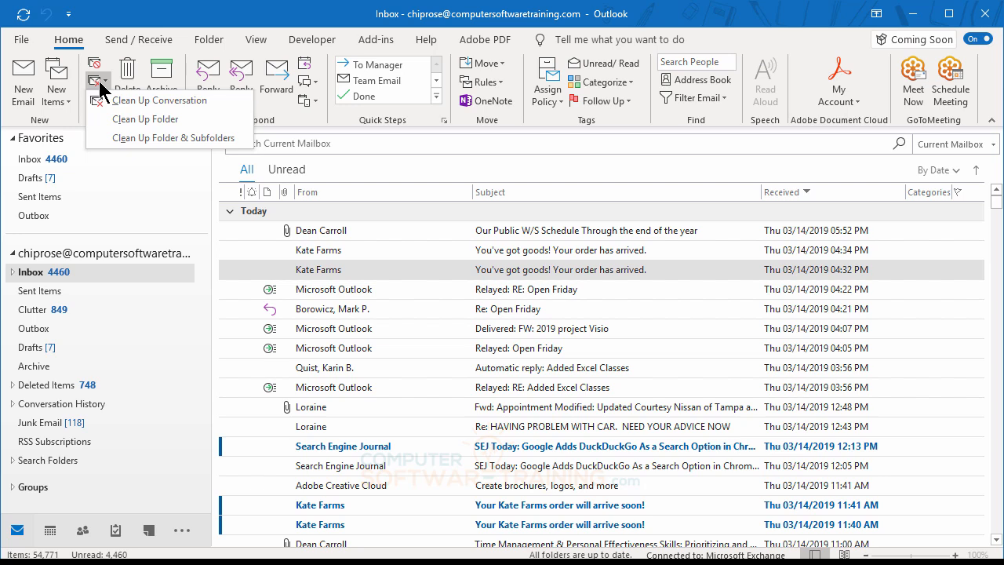
click(134, 101)
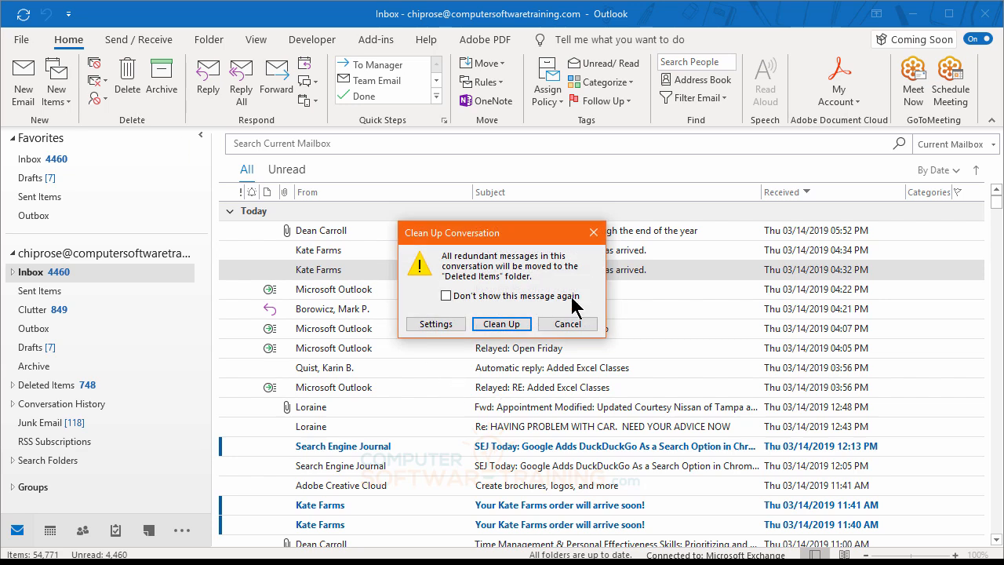
click(500, 324)
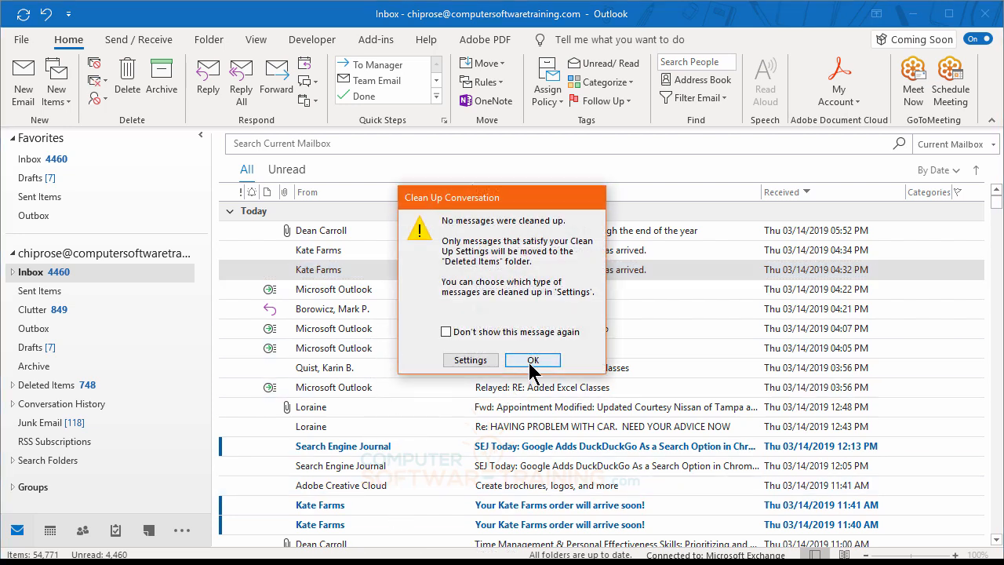
click(531, 364)
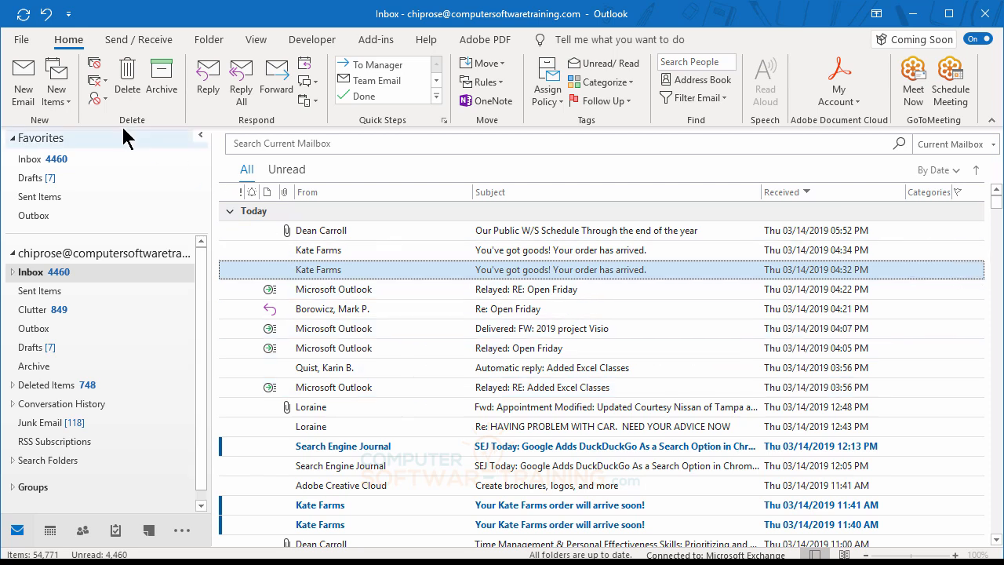
- Look at the clean-up choices for conversations, folders and subfolders, and return to the Inbox
click(103, 83)
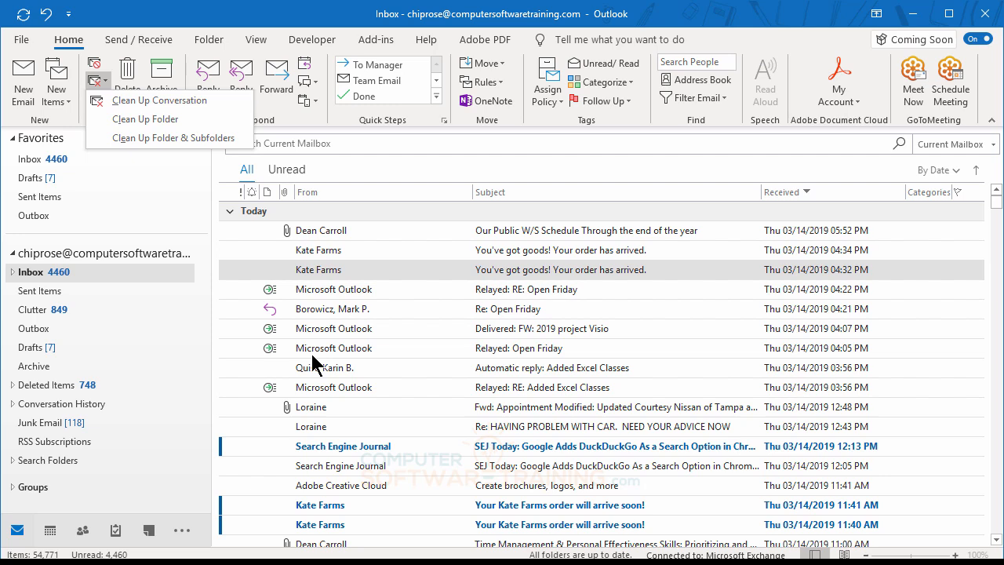
click(141, 198)
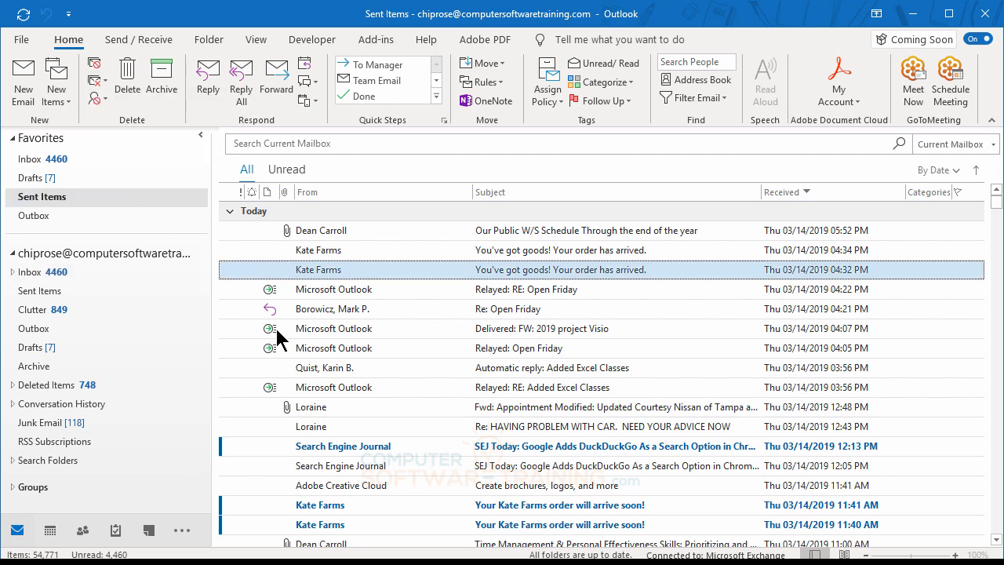
click(50, 162)
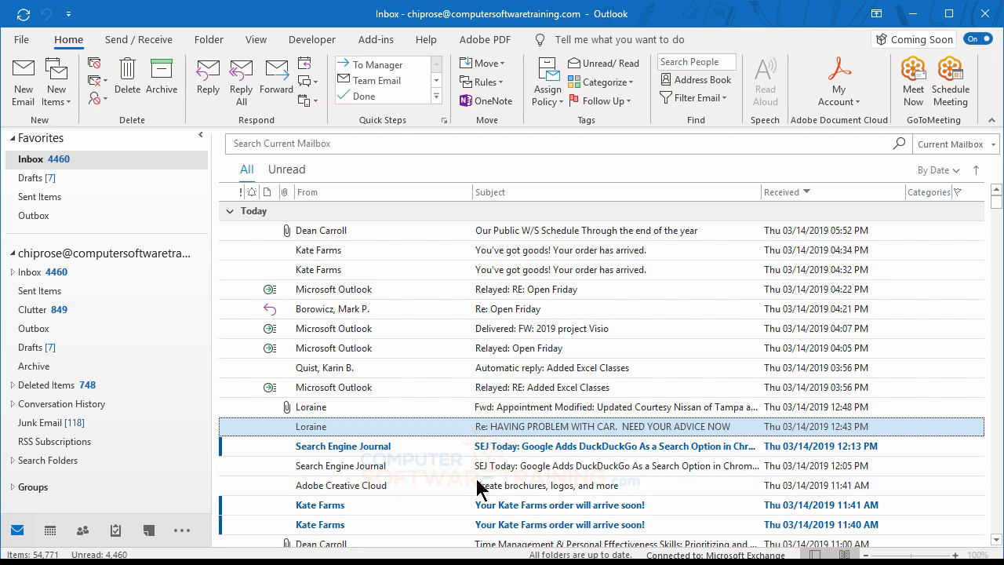
- Open and close the unread Search Engine Journal message, and open "Re: HAVING PROBLEM WITH CAR. NEED YOUR ADVICE NOW" to read it
double_click(349, 446)
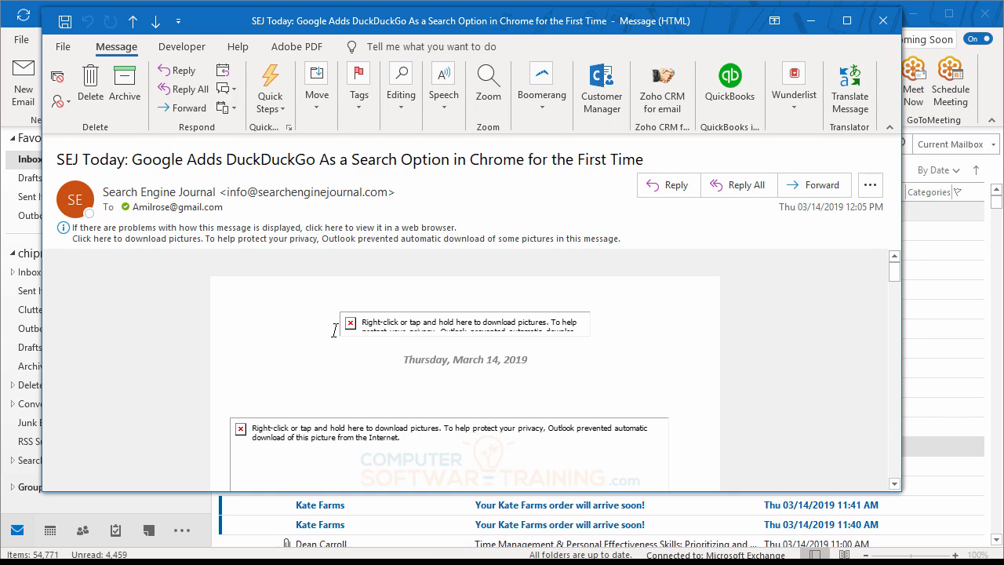
click(883, 20)
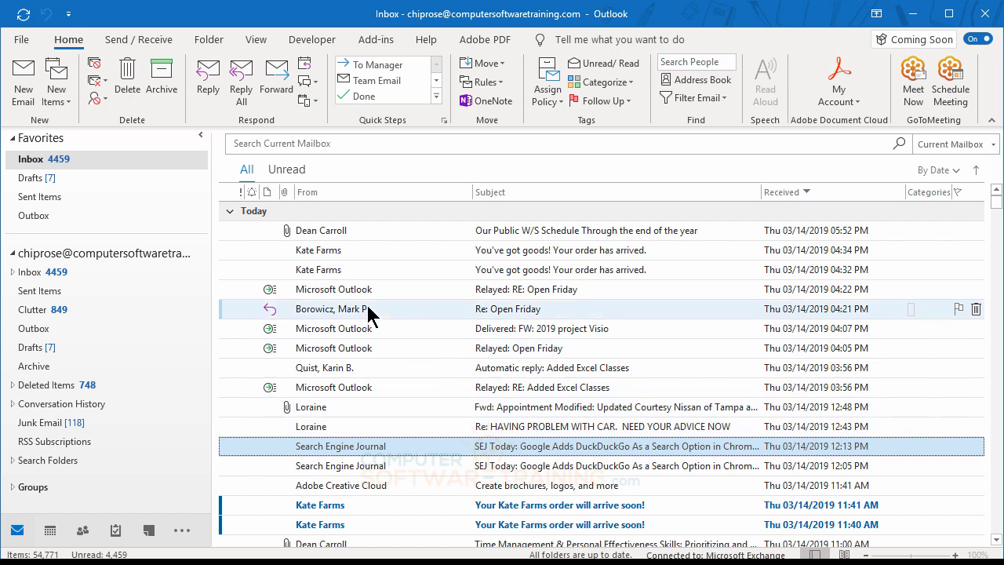
click(397, 428)
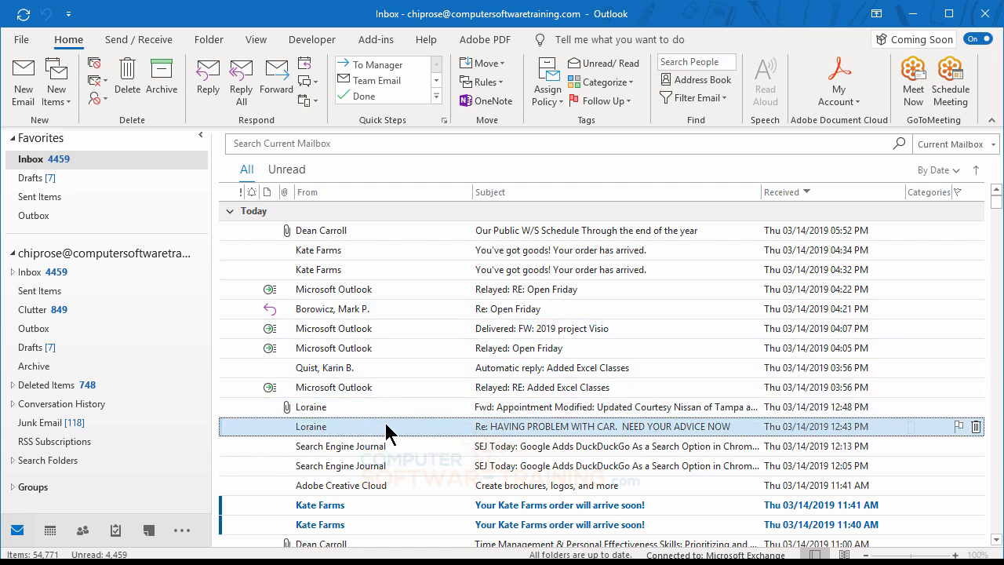
double_click(385, 429)
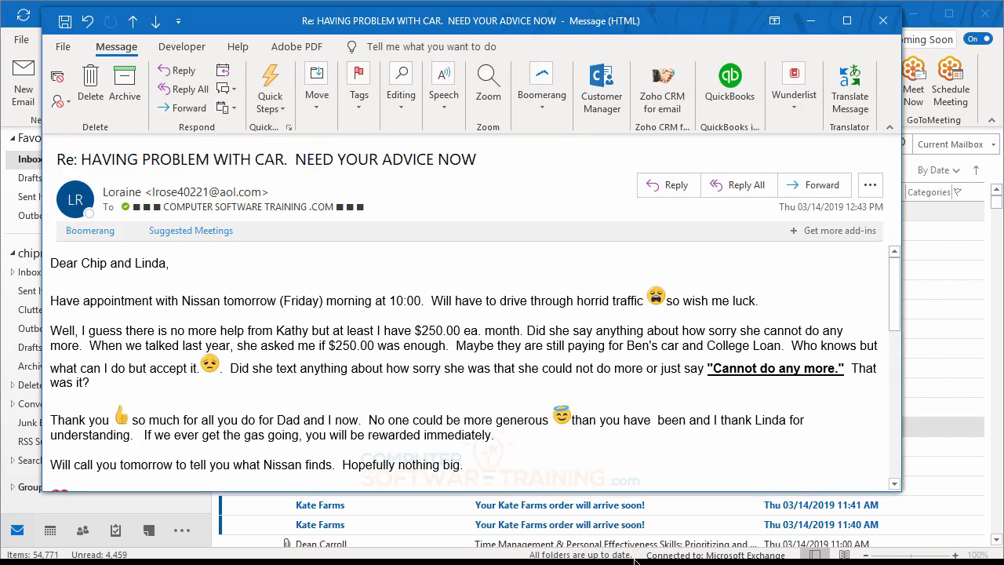
scroll(513, 438, down, 3)
scroll(512, 427, up, 4)
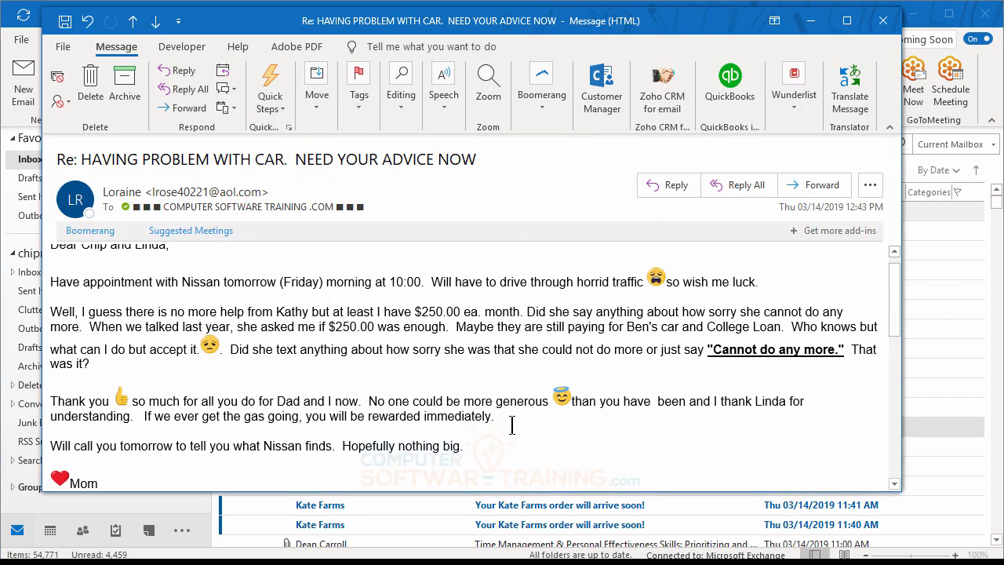
scroll(511, 424, down, 5)
scroll(511, 424, up, 4)
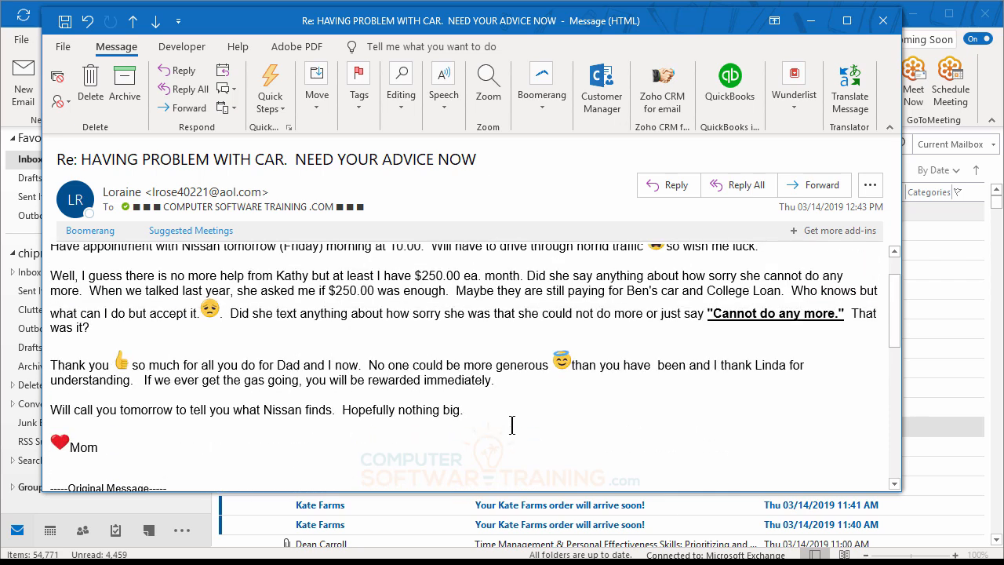
scroll(512, 424, up, 1)
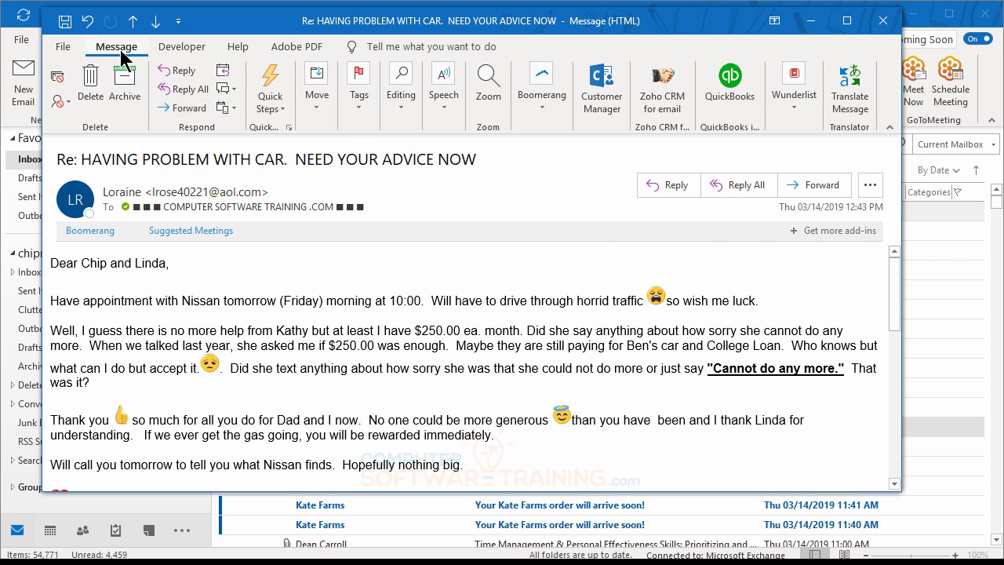
- Translate the open message into Arabic and widen the Translator area to read through the translation
click(850, 100)
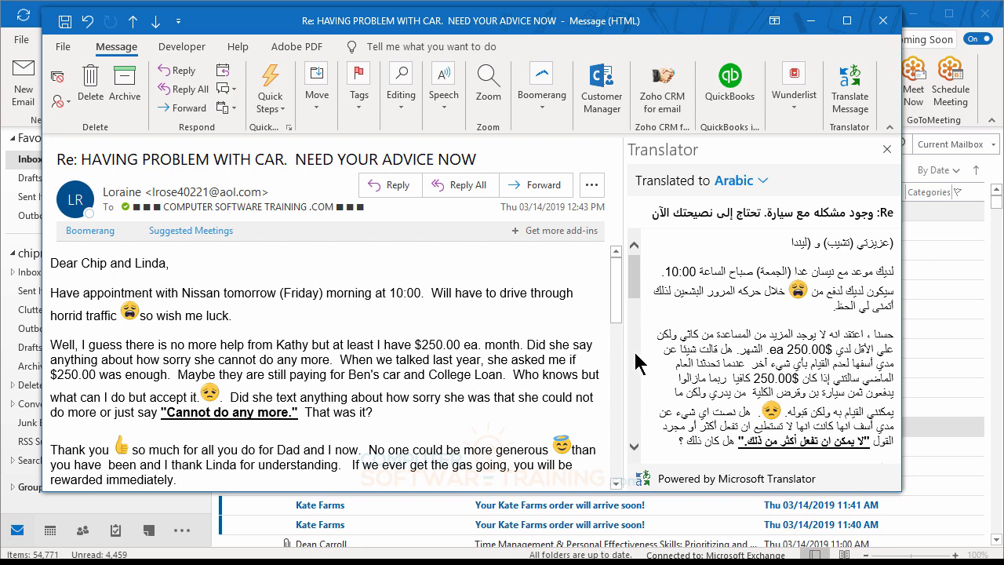
drag(624, 352, 539, 355)
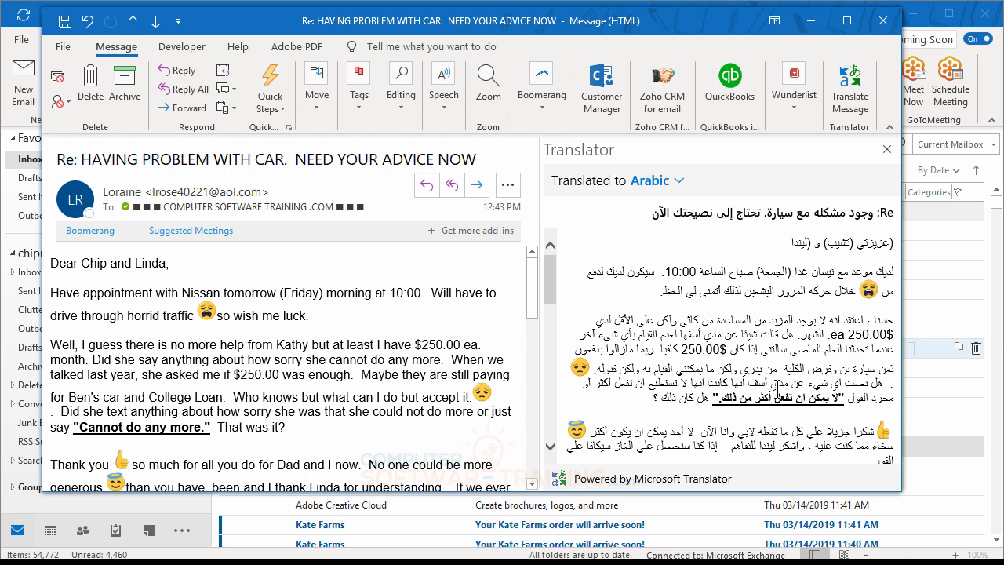
scroll(746, 375, down, 5)
scroll(746, 380, down, 2)
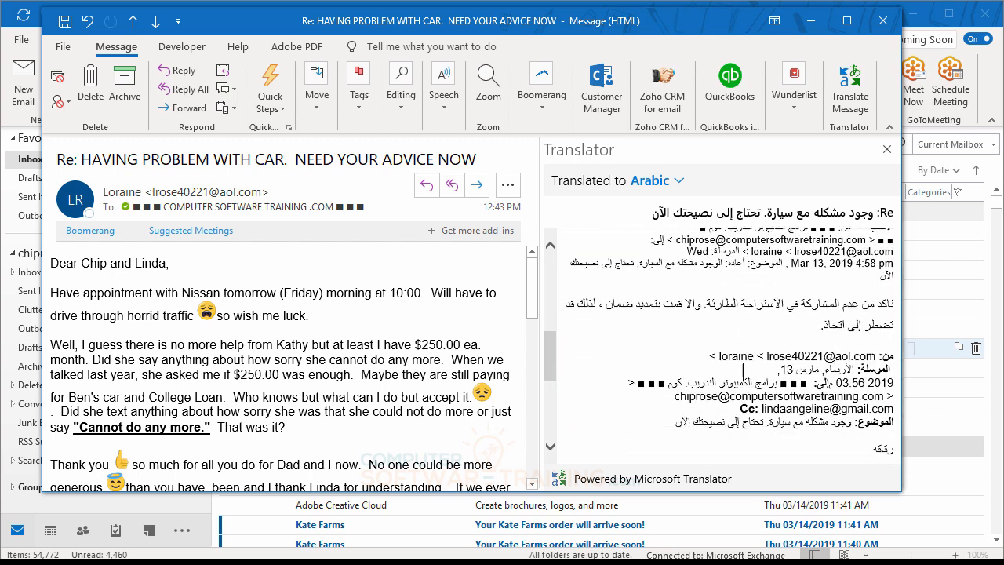
scroll(743, 374, up, 7)
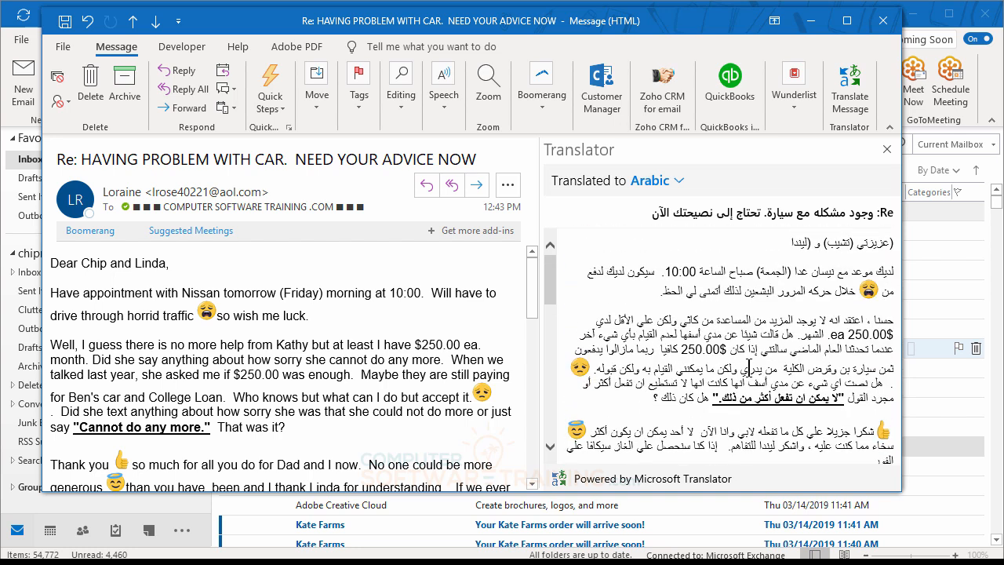
- Change the message's translation language to Afrikaans and after that to Chinese Simplified
click(677, 182)
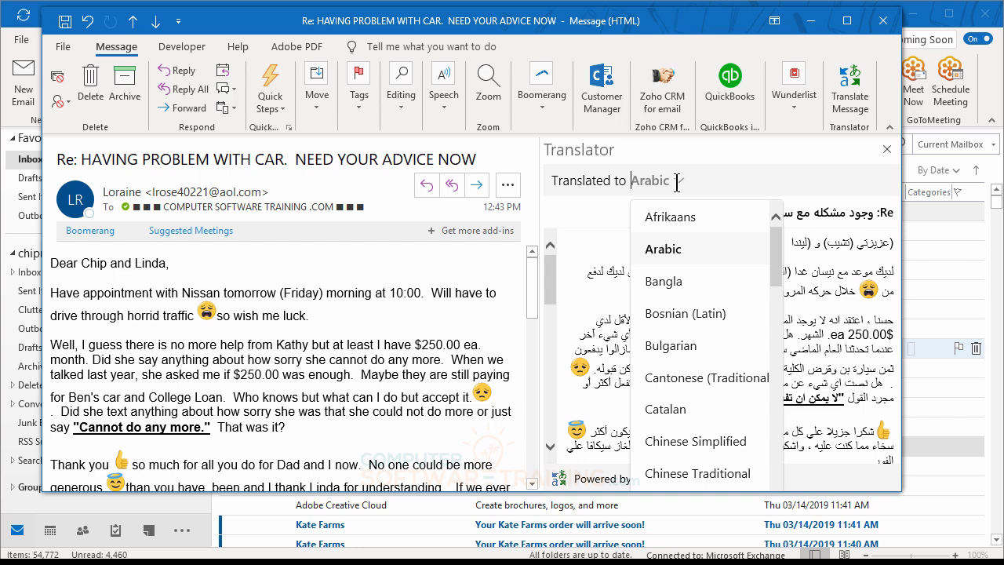
click(678, 222)
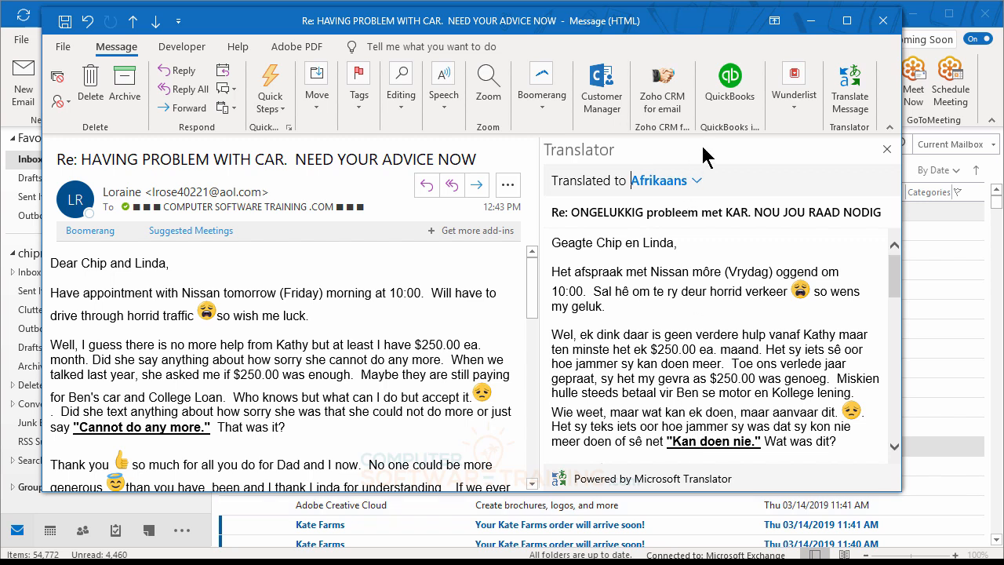
click(696, 185)
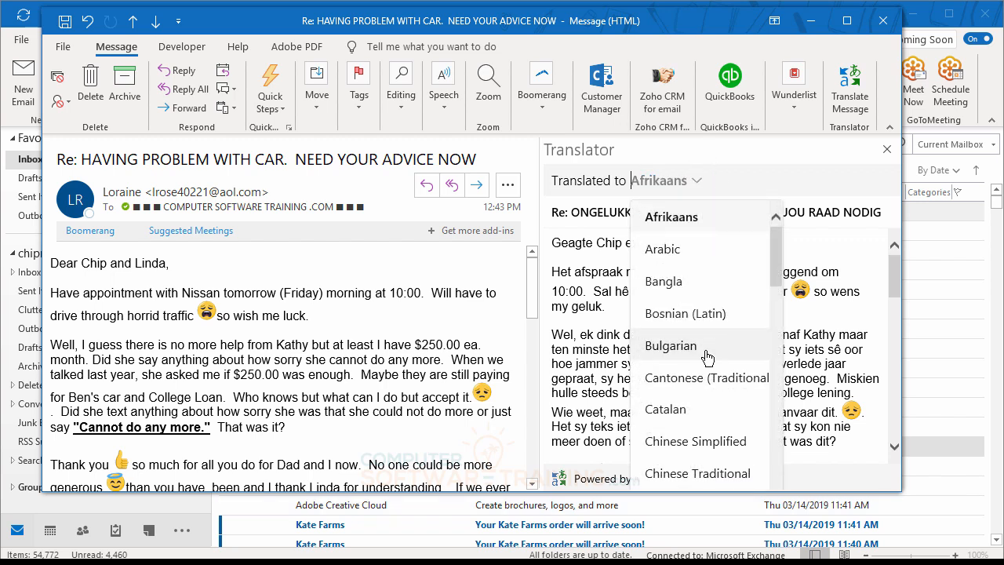
scroll(687, 416, down, 1)
scroll(687, 420, down, 2)
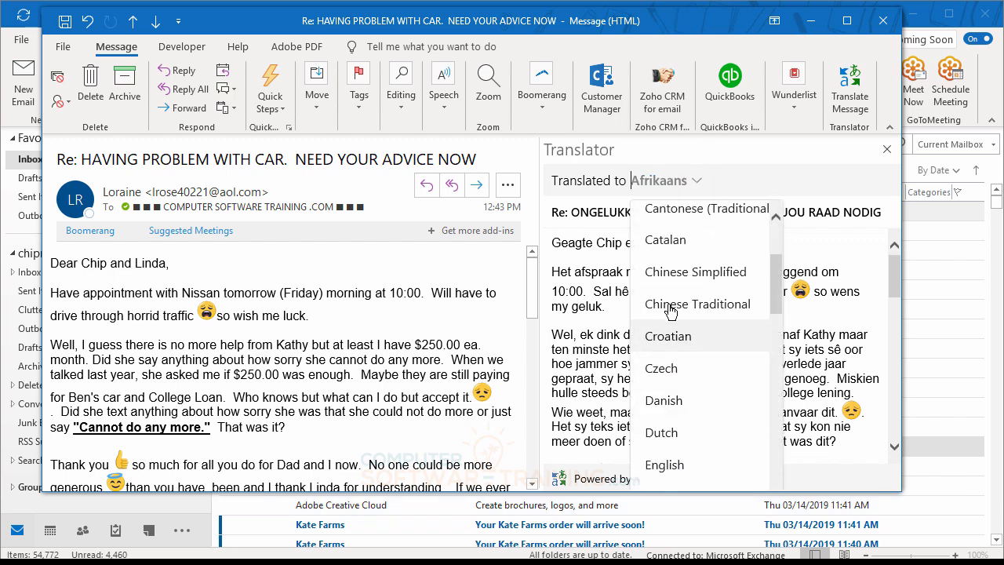
click(679, 273)
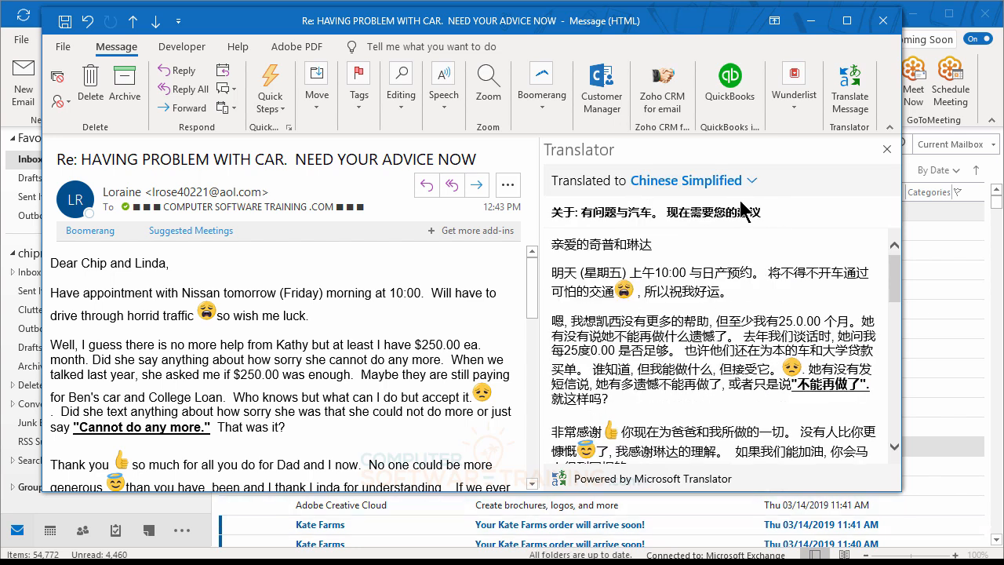
- Change the message's translation language to Dutch and after that to Hindi
click(711, 182)
scroll(700, 335, down, 2)
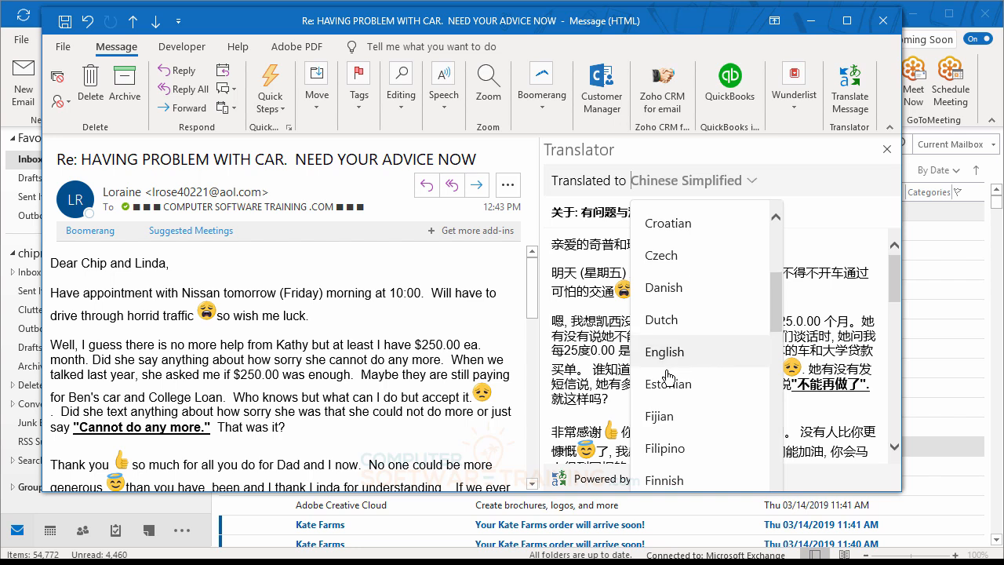
click(698, 322)
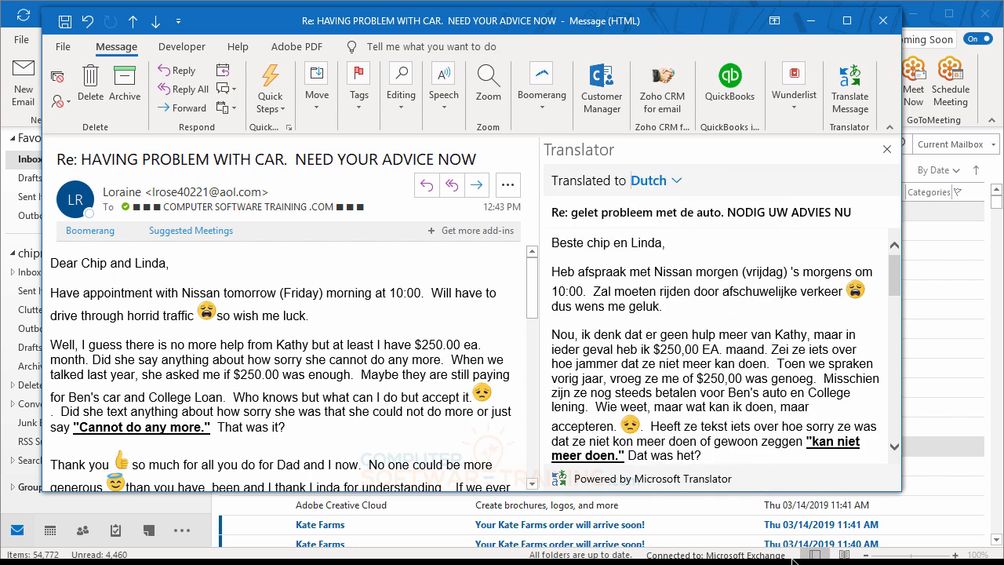
click(679, 182)
scroll(701, 334, down, 4)
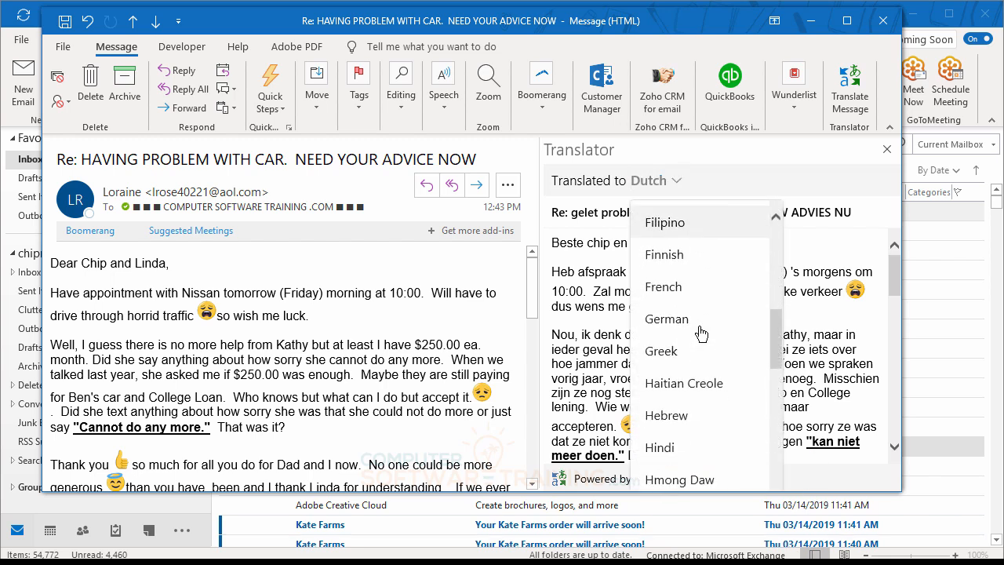
scroll(701, 334, down, 2)
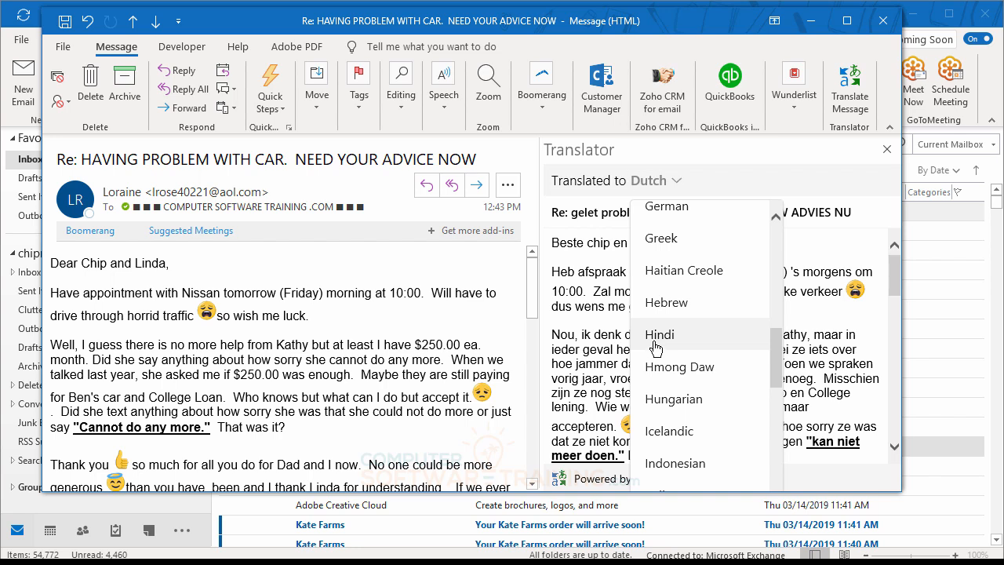
click(656, 340)
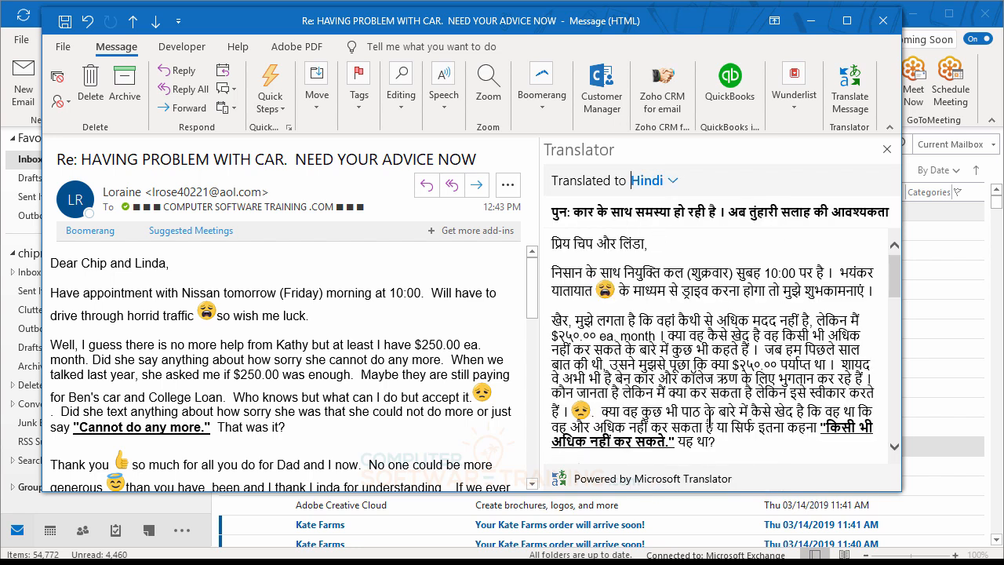
- Change the open message's translation language to Hebrew and after that to Icelandic
click(672, 182)
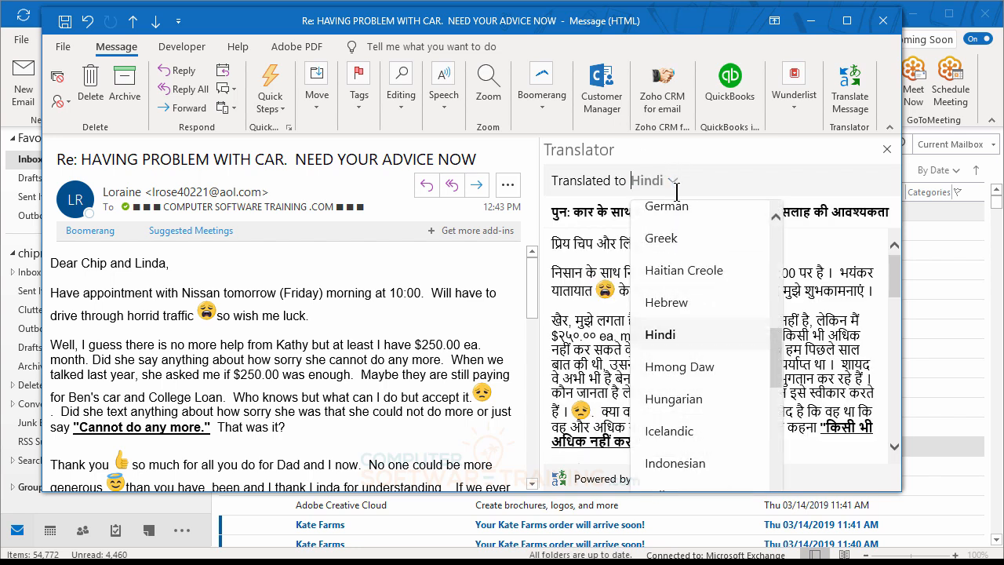
click(672, 296)
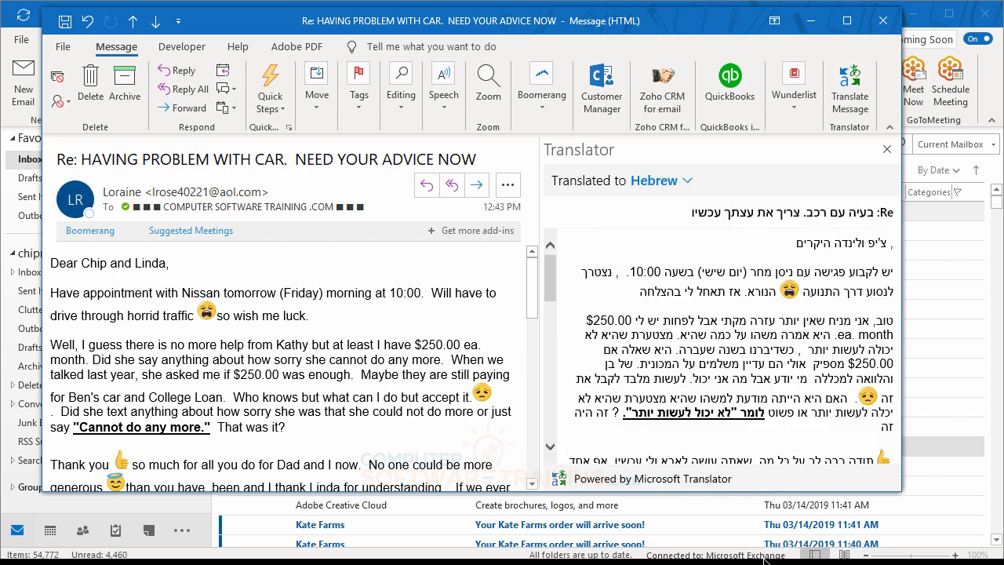
click(687, 179)
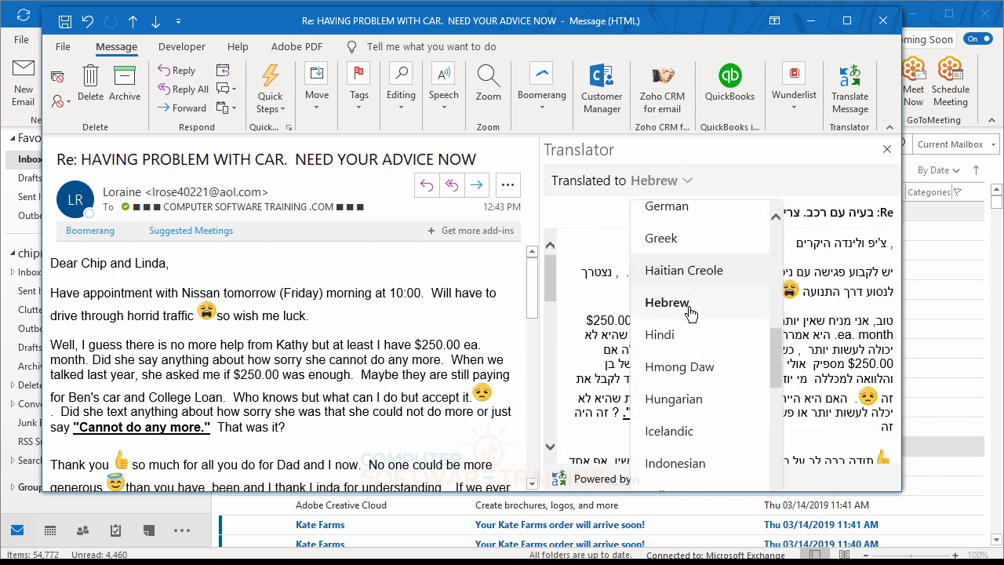
scroll(679, 324, down, 2)
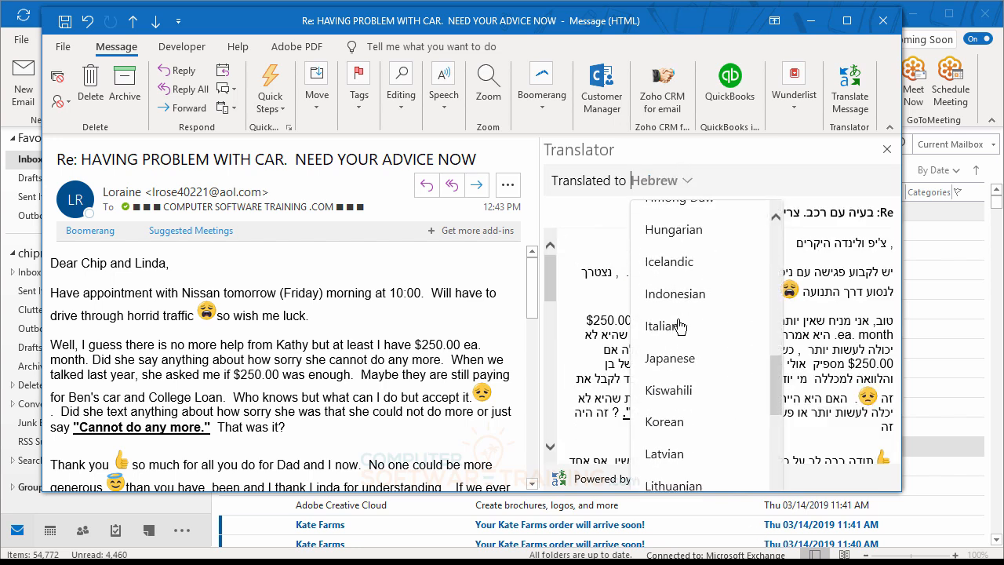
click(675, 265)
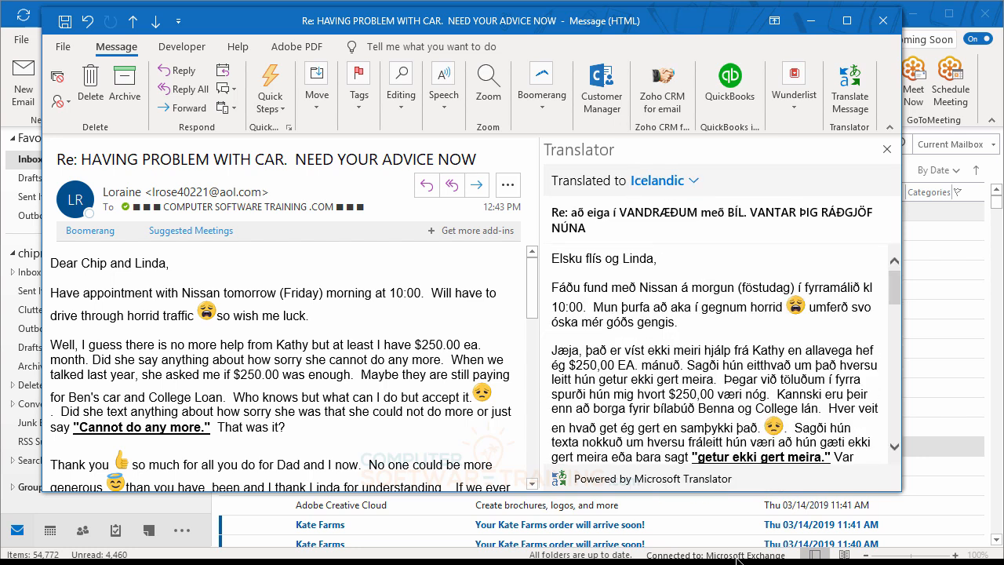
- Look through the available translation languages from Icelandic down to Serbian (Cyrillic), and close the message
click(693, 181)
scroll(679, 369, down, 3)
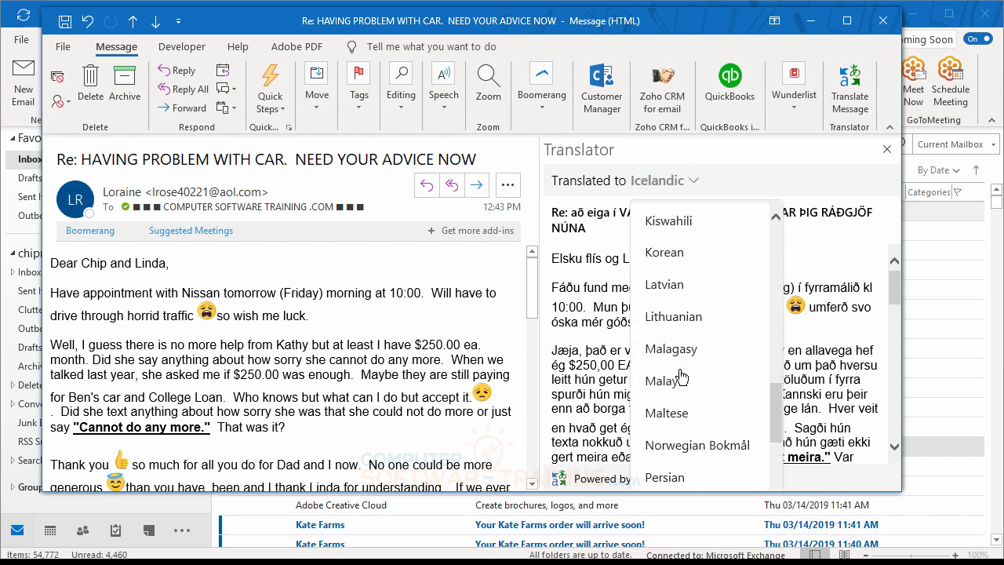
scroll(681, 377, down, 2)
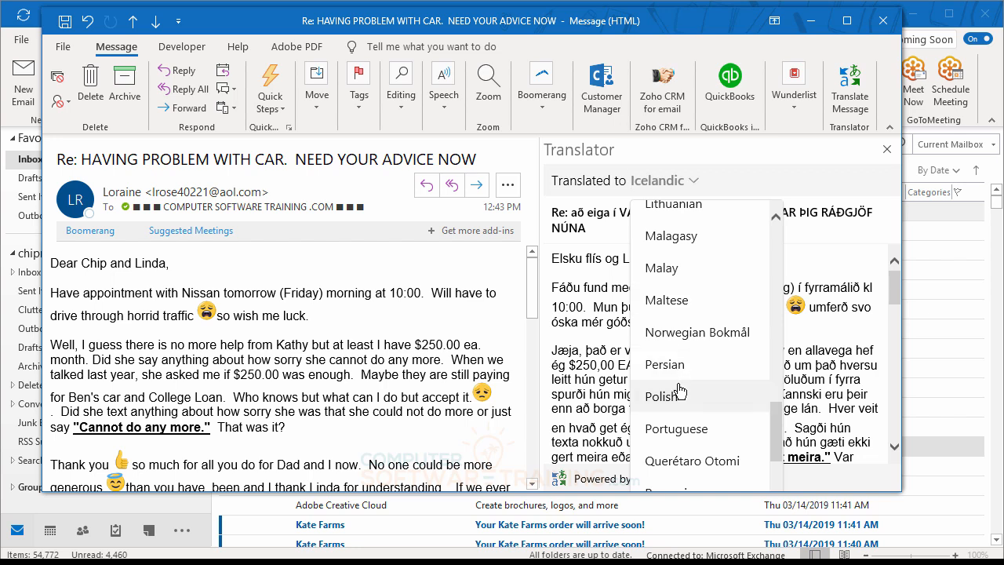
scroll(702, 377, down, 2)
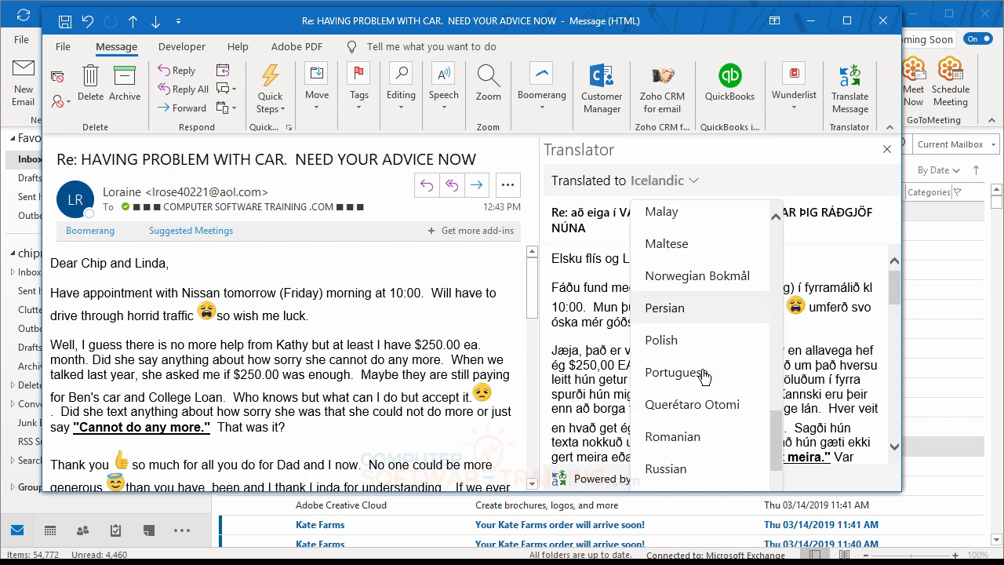
scroll(703, 377, down, 1)
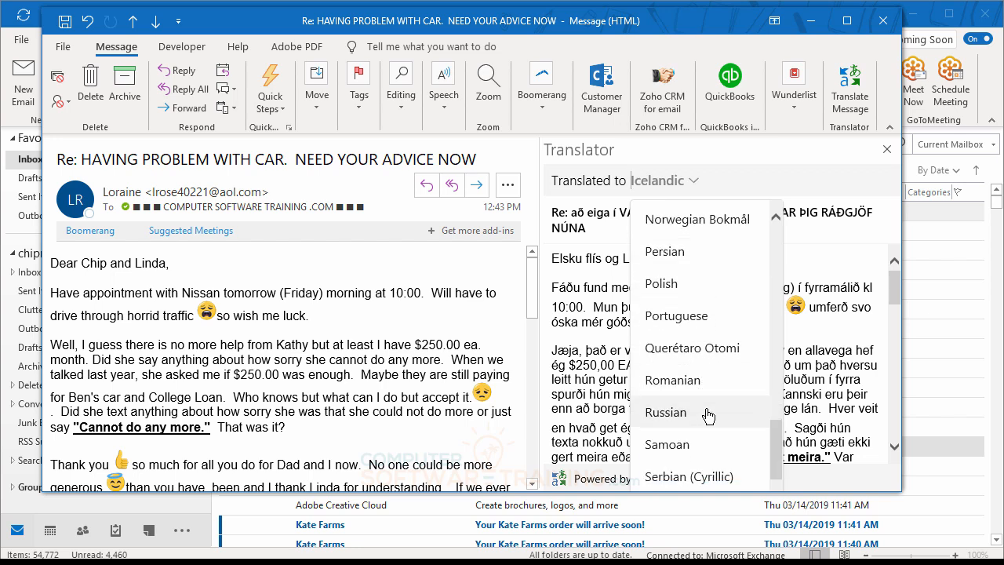
key(Escape)
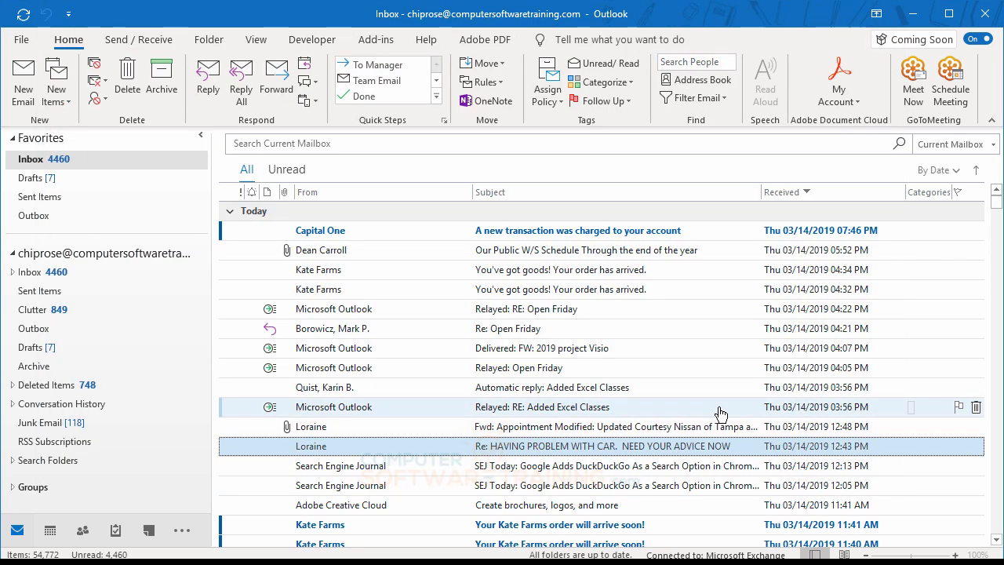
- Reopen "Re: HAVING PROBLEM WITH CAR. NEED YOUR ADVICE NOW" and look through the translation languages down to Urdu and back up to Afrikaans
double_click(362, 451)
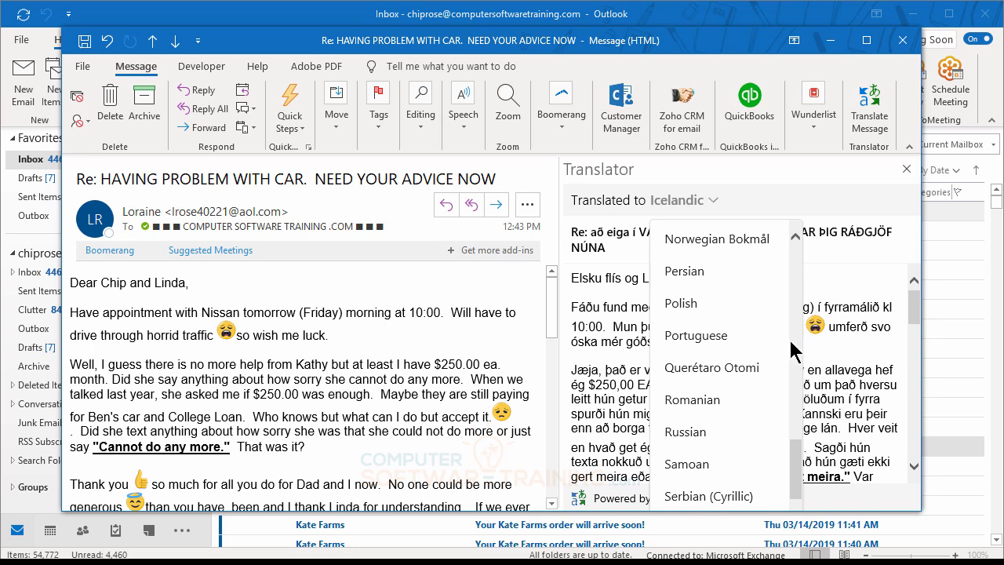
scroll(731, 425, down, 5)
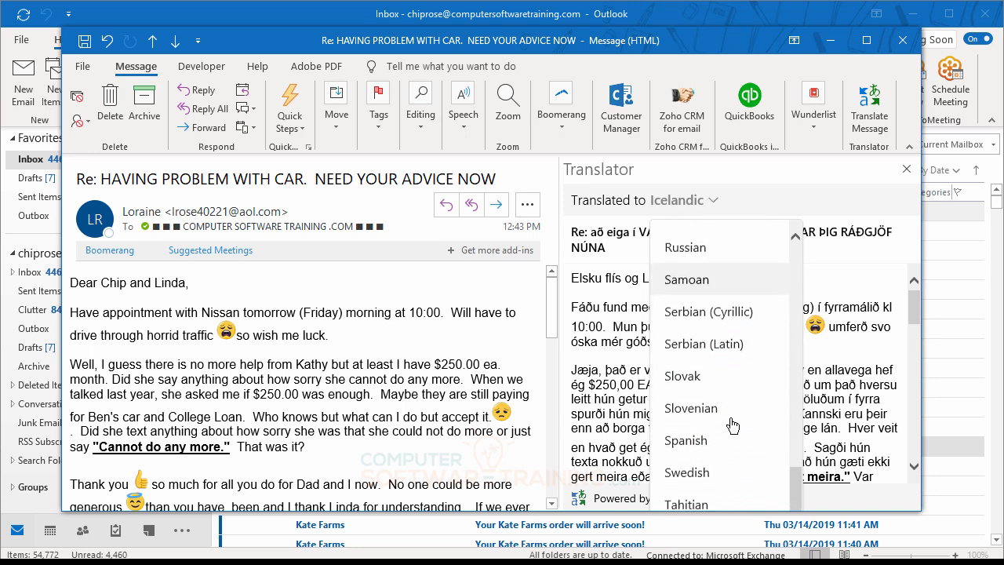
scroll(731, 426, down, 5)
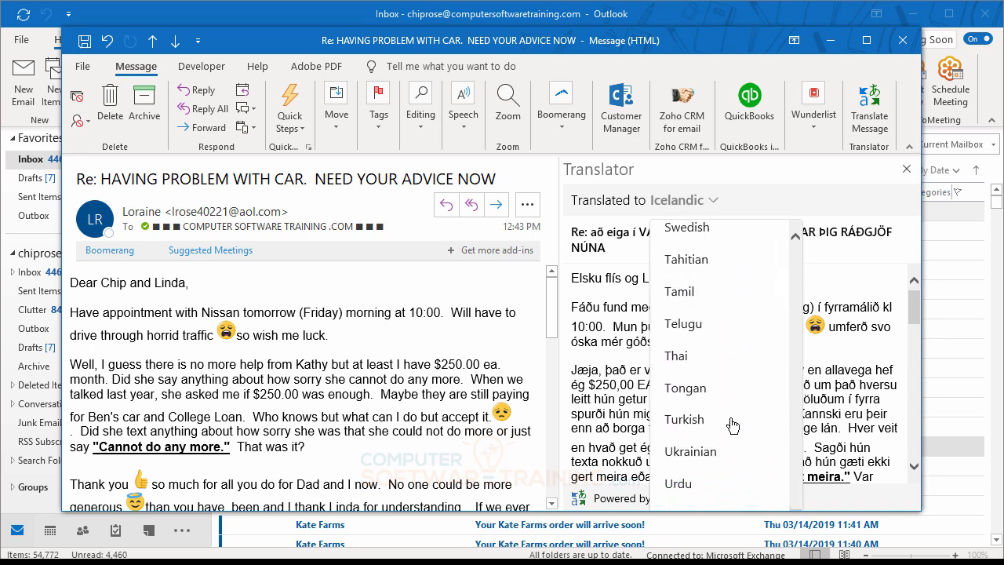
scroll(731, 426, up, 10)
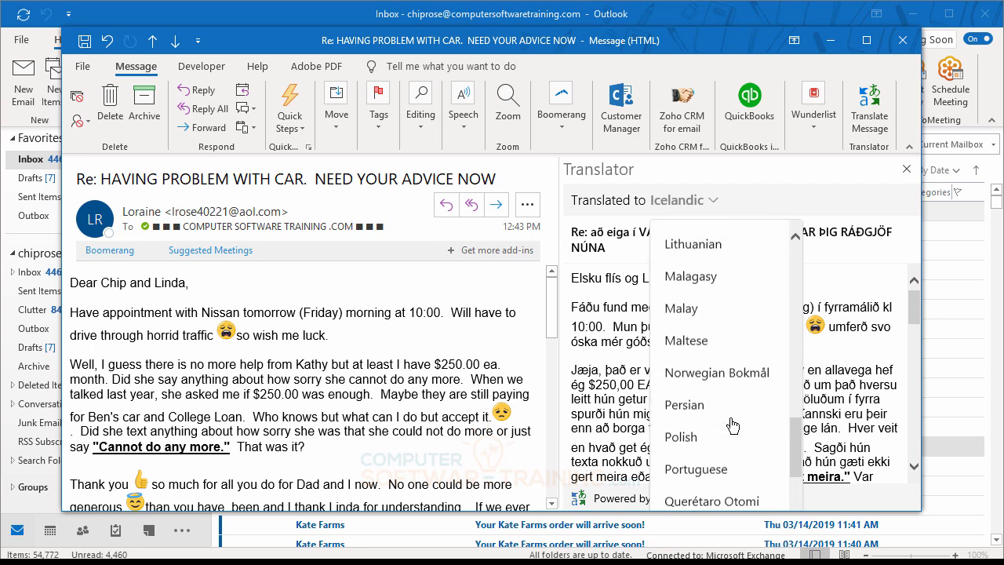
scroll(731, 425, up, 3)
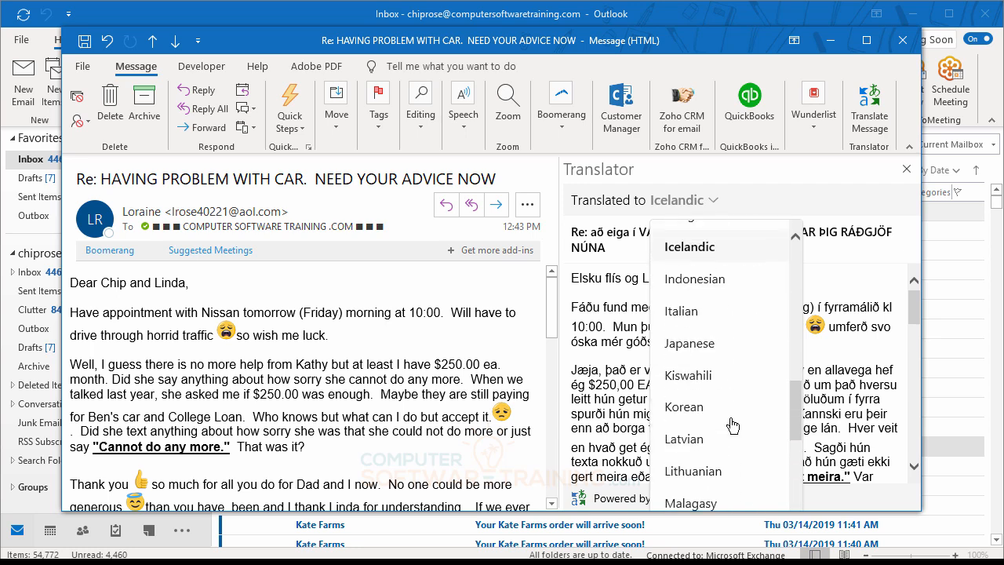
scroll(731, 426, up, 4)
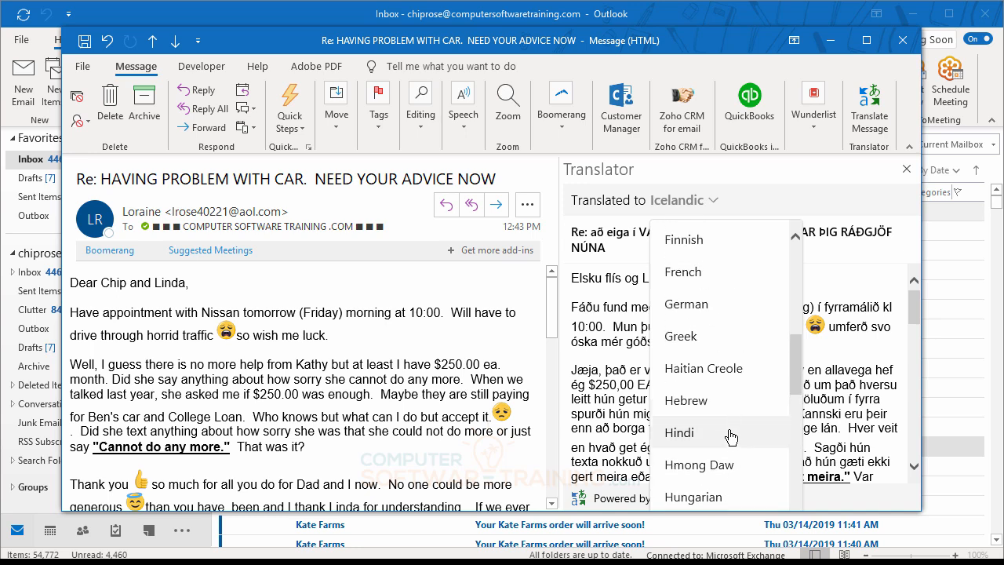
scroll(731, 426, up, 2)
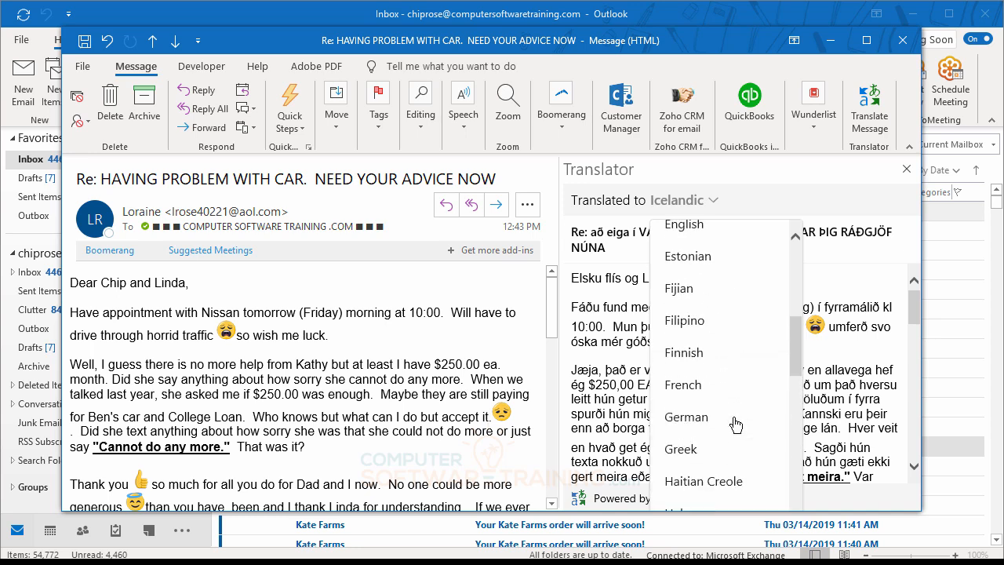
scroll(736, 424, up, 3)
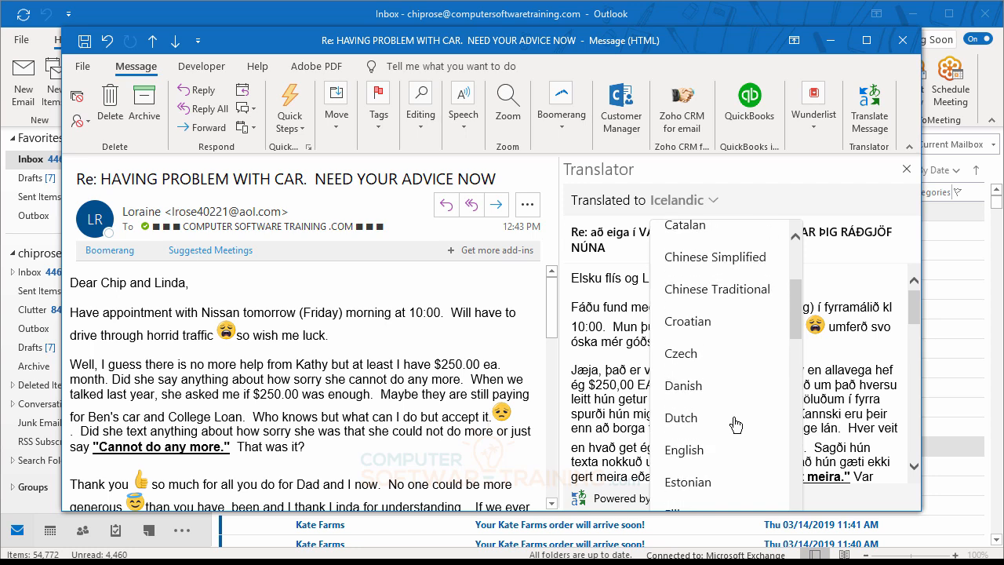
scroll(736, 424, up, 3)
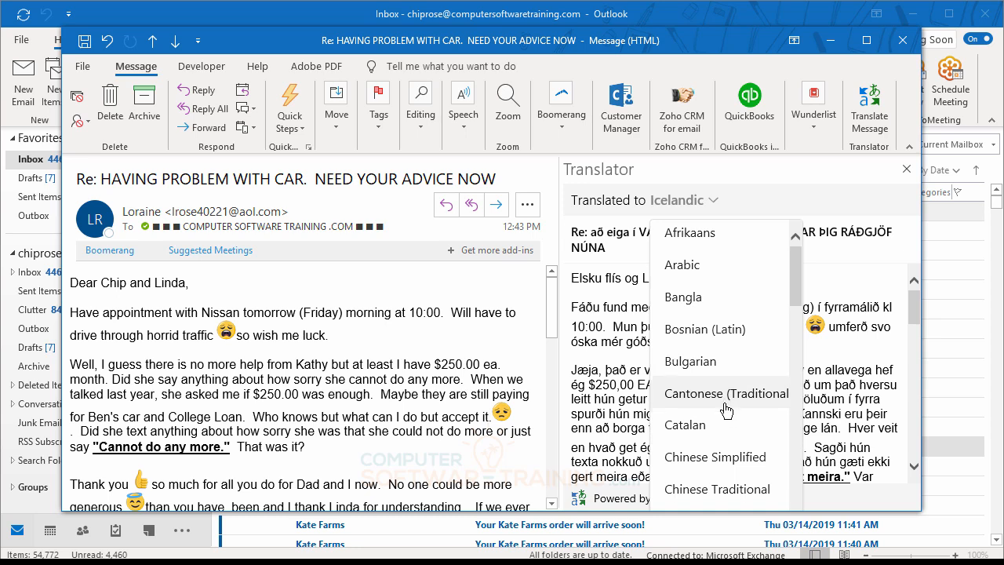
- Change the message's translation language to Polish and close the message
scroll(725, 410, down, 3)
scroll(725, 410, down, 8)
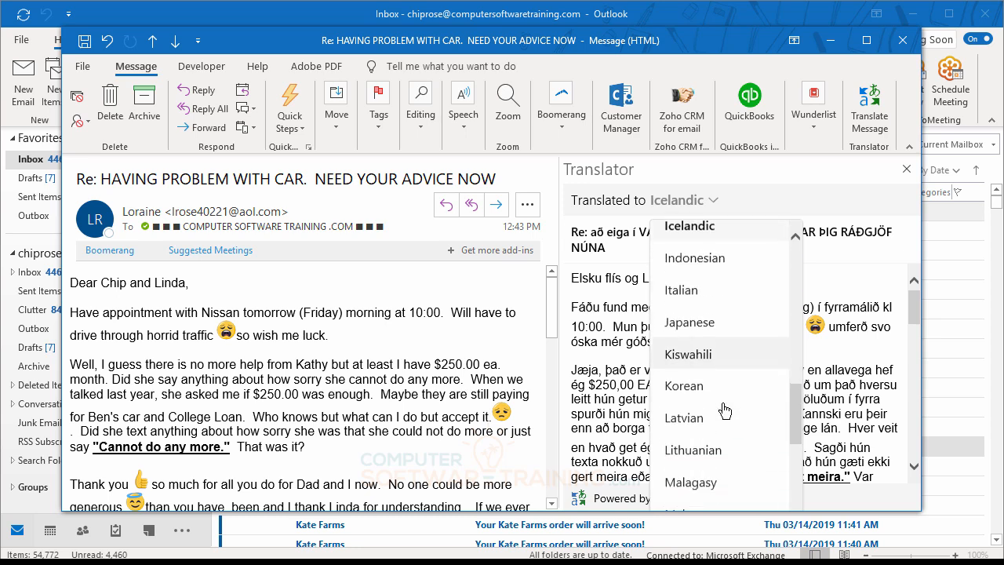
scroll(725, 411, down, 1)
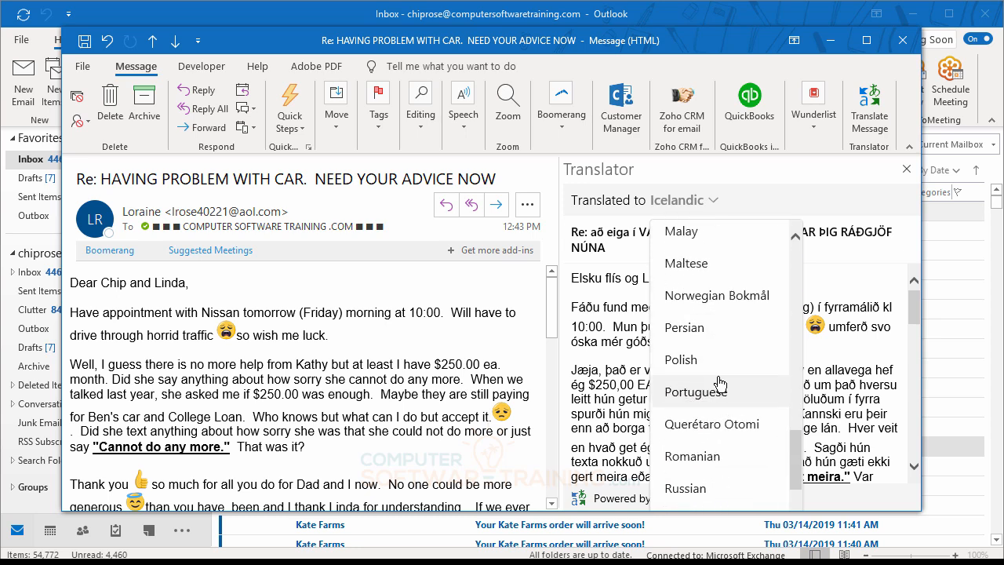
click(694, 361)
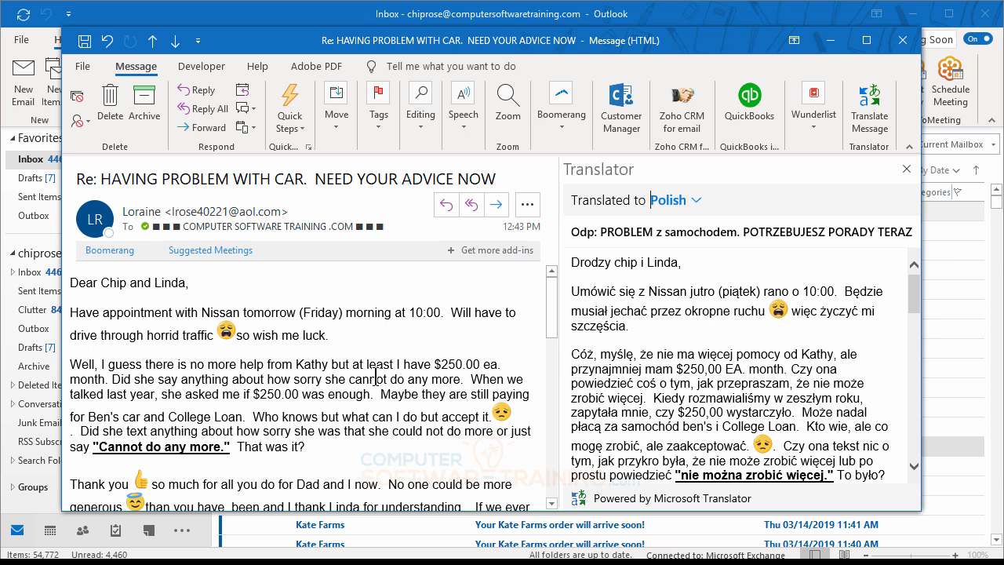
key(Escape)
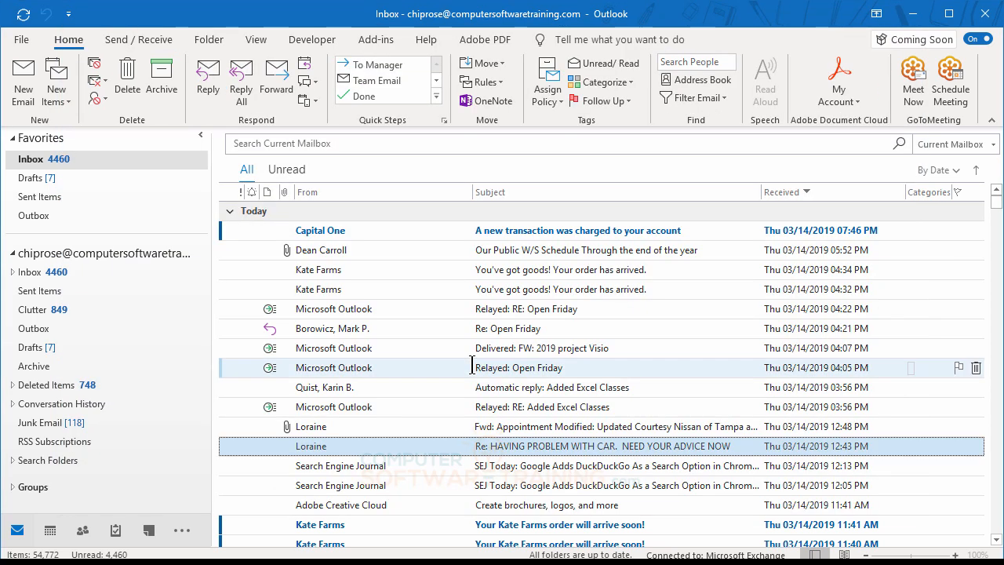
- Reopen the car problem message, dismiss its Translator area, and close the message
double_click(431, 447)
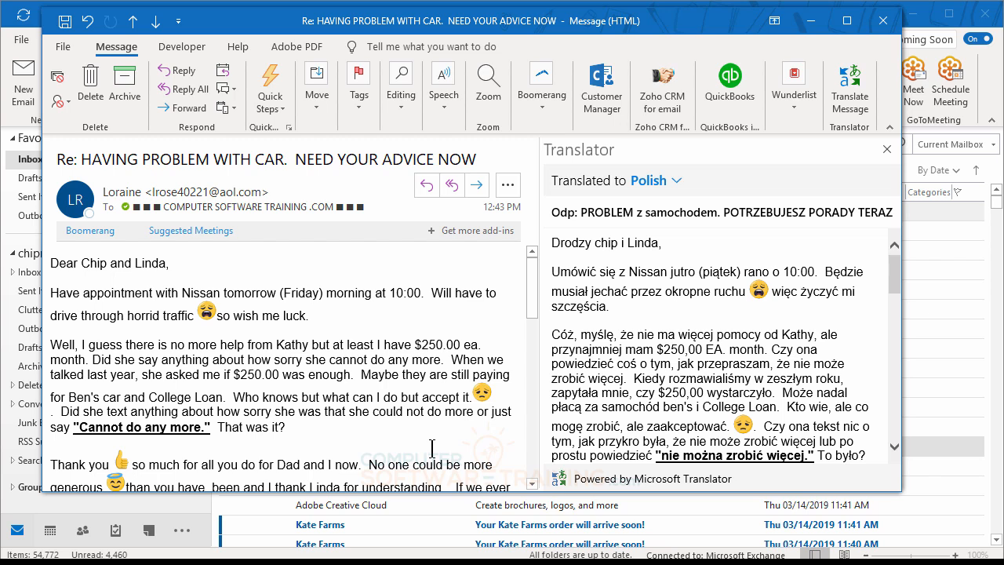
click(887, 150)
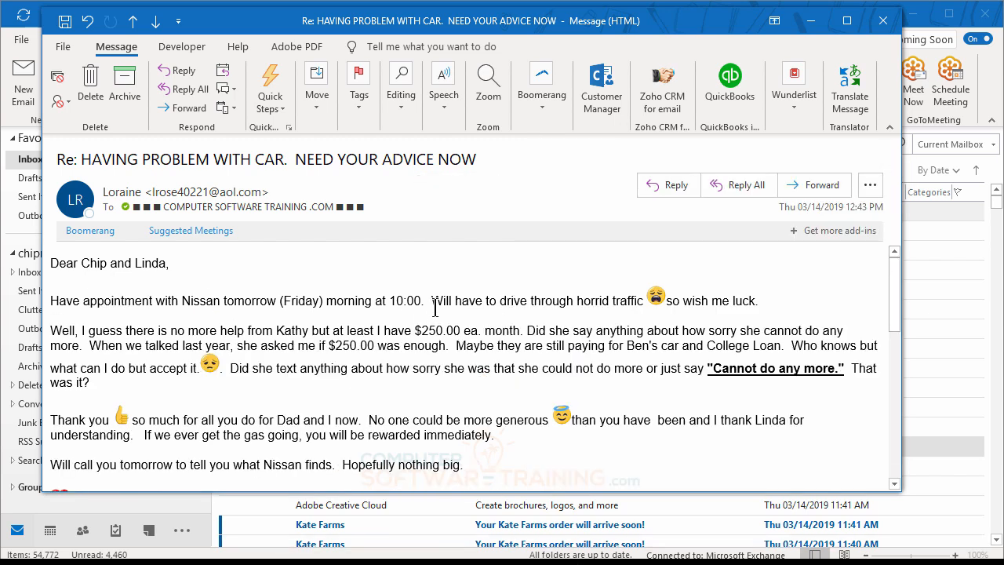
click(883, 21)
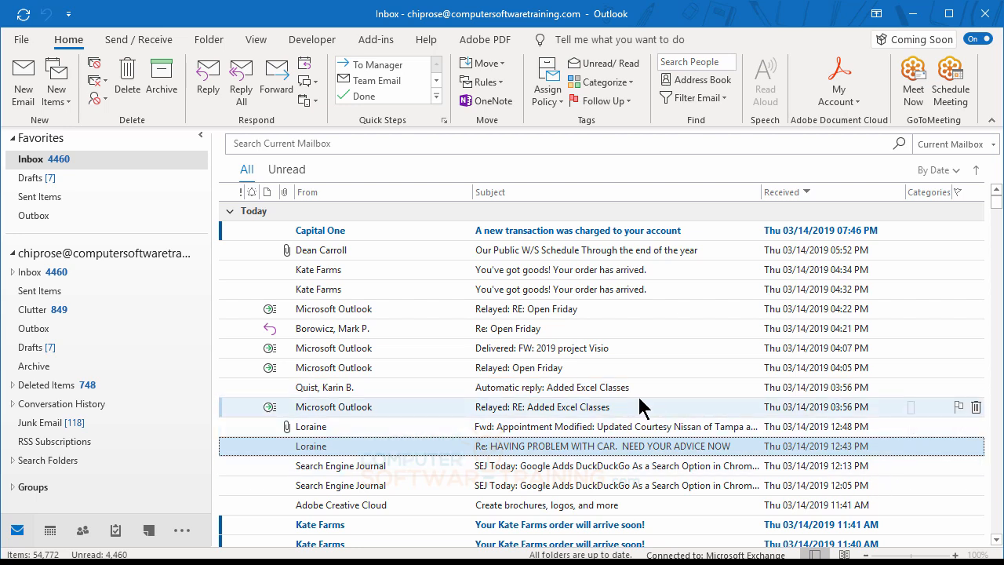
- Open the replied-to message "practice files used in class" from the Inbox to read it, and close it
scroll(557, 348, down, 2)
scroll(557, 353, down, 1)
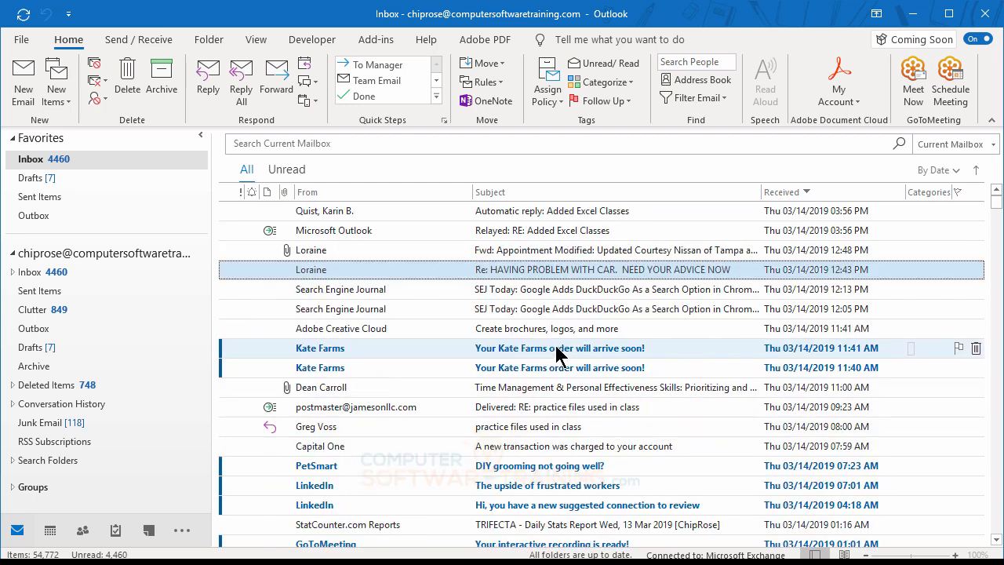
scroll(557, 353, down, 1)
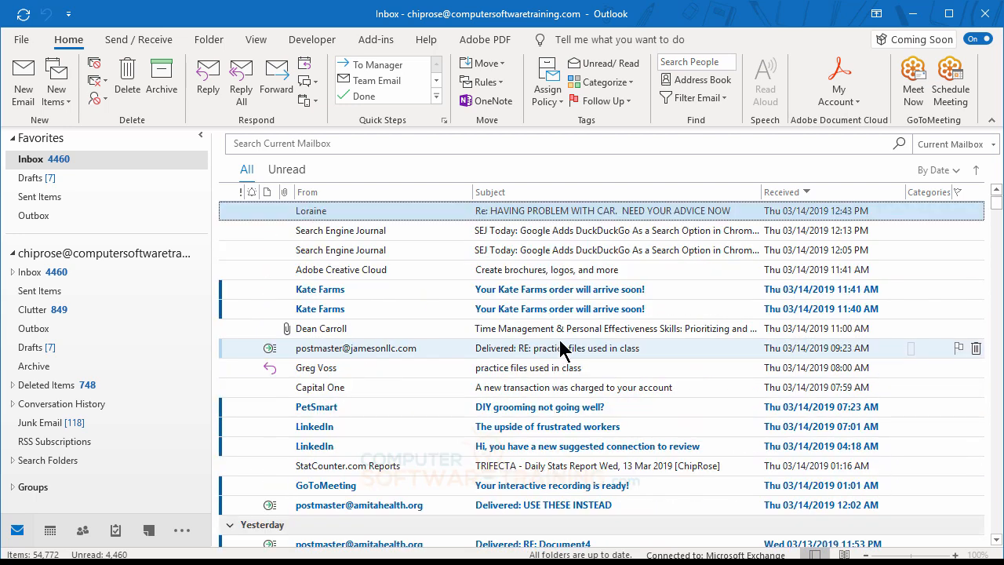
double_click(374, 375)
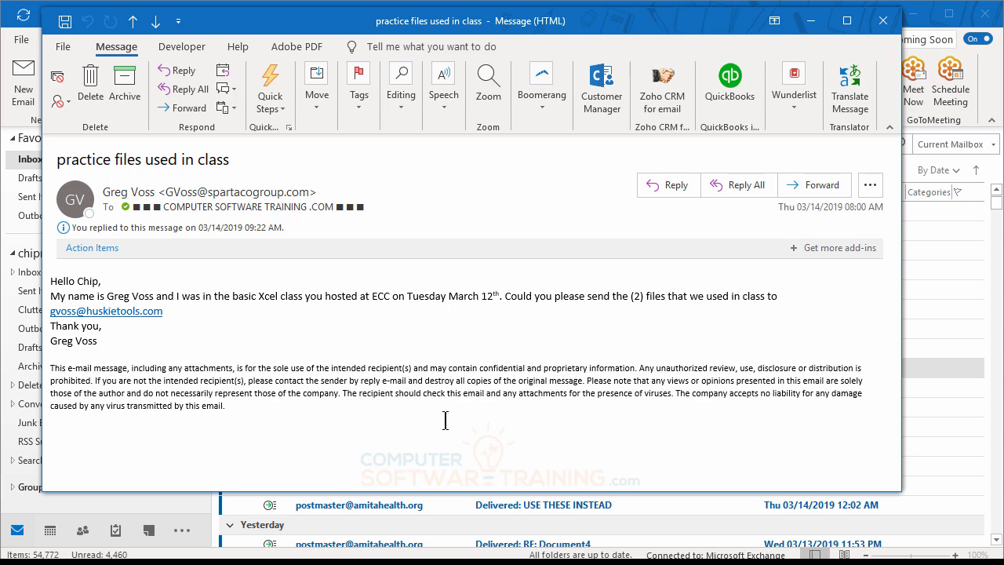
key(Escape)
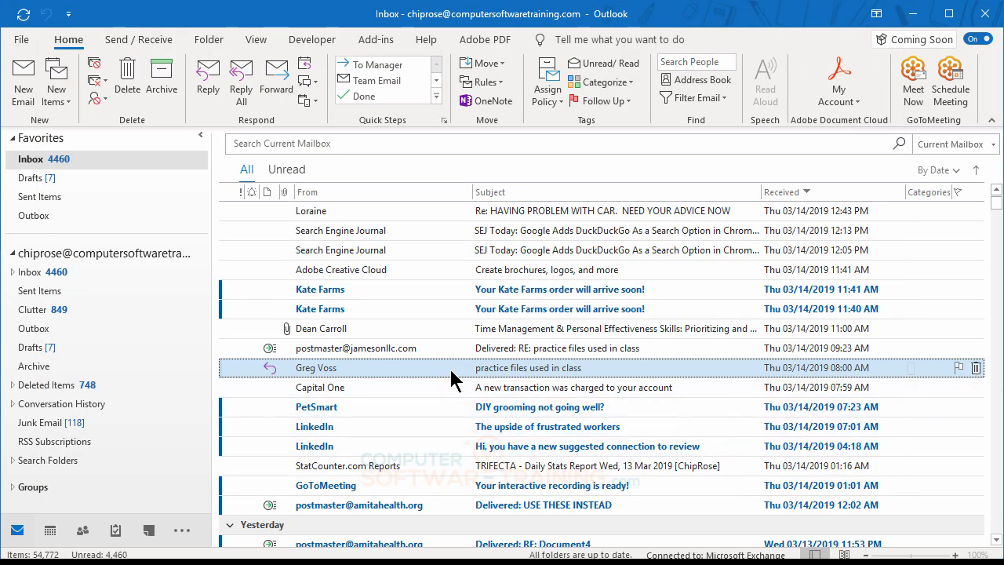
- Reopen "practice files used in class", have it spoken with Read Aloud, pause the reading, and close the message
double_click(452, 379)
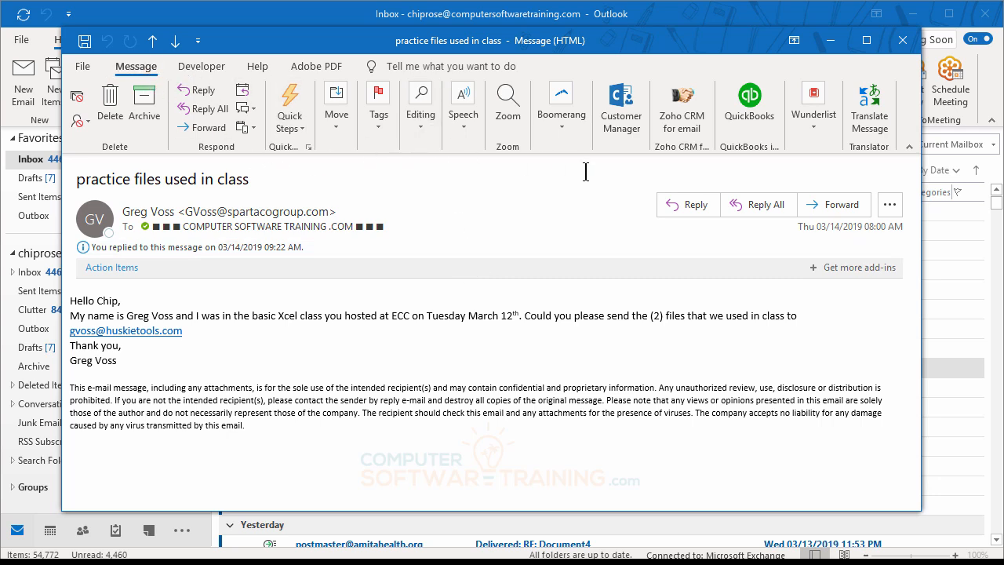
click(465, 125)
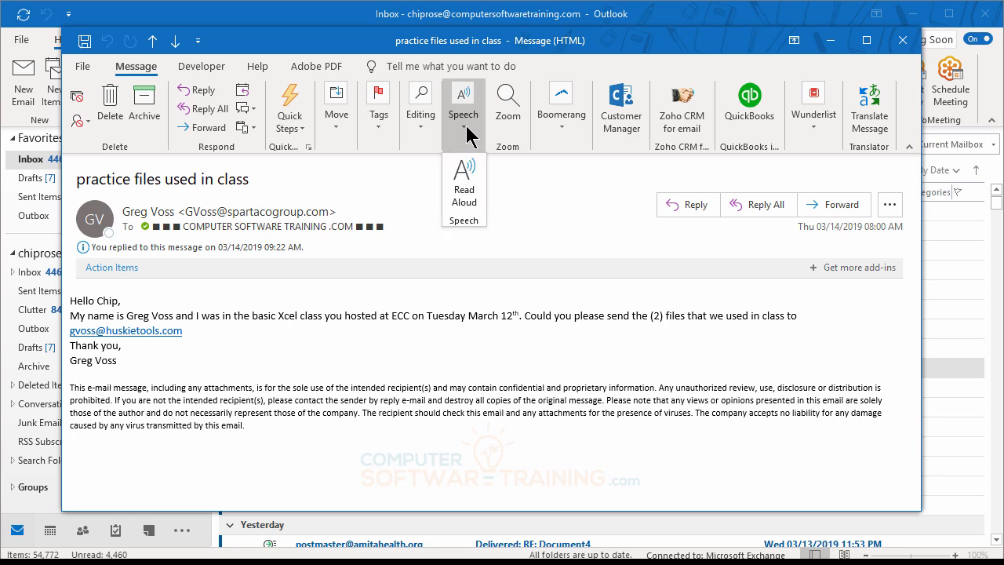
click(464, 196)
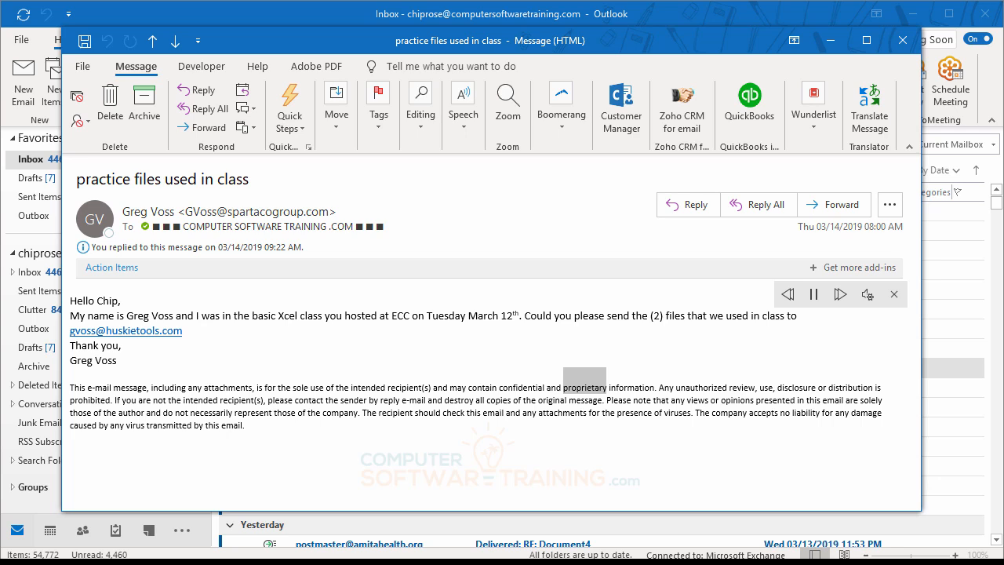
click(816, 294)
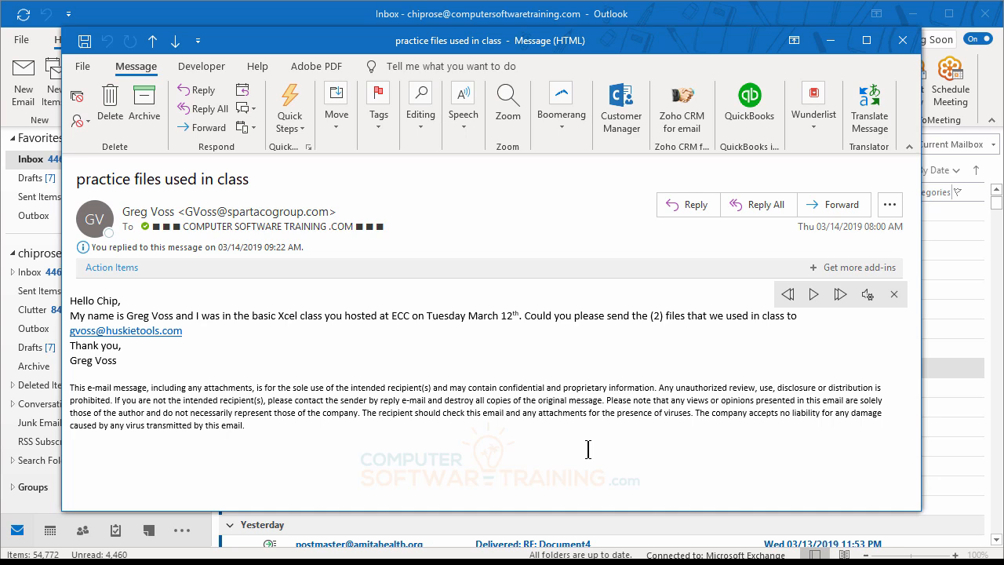
key(Escape)
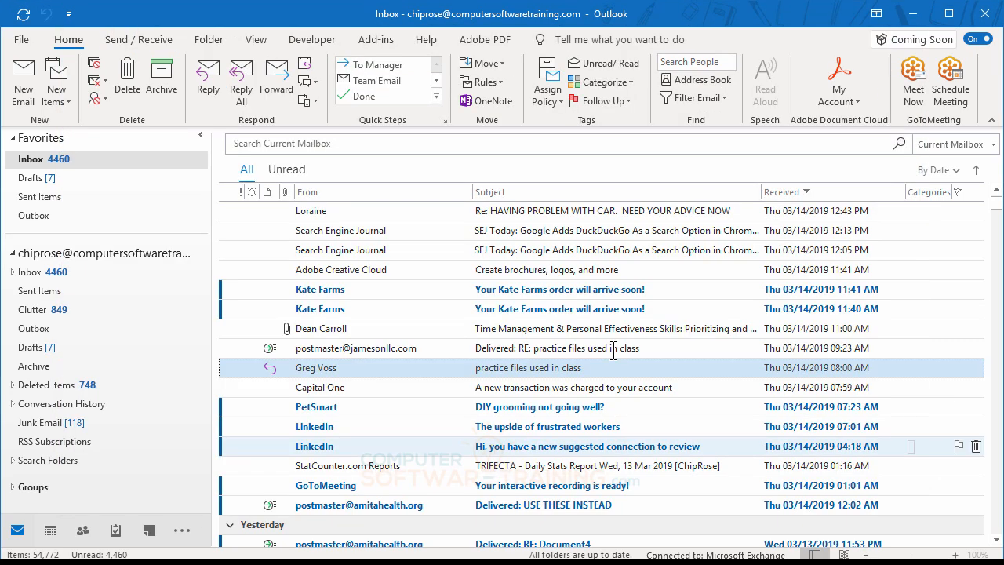
- Reopen "practice files used in class" and have it read aloud at a faster speed in the Microsoft Zira voice, pausing partway
double_click(543, 368)
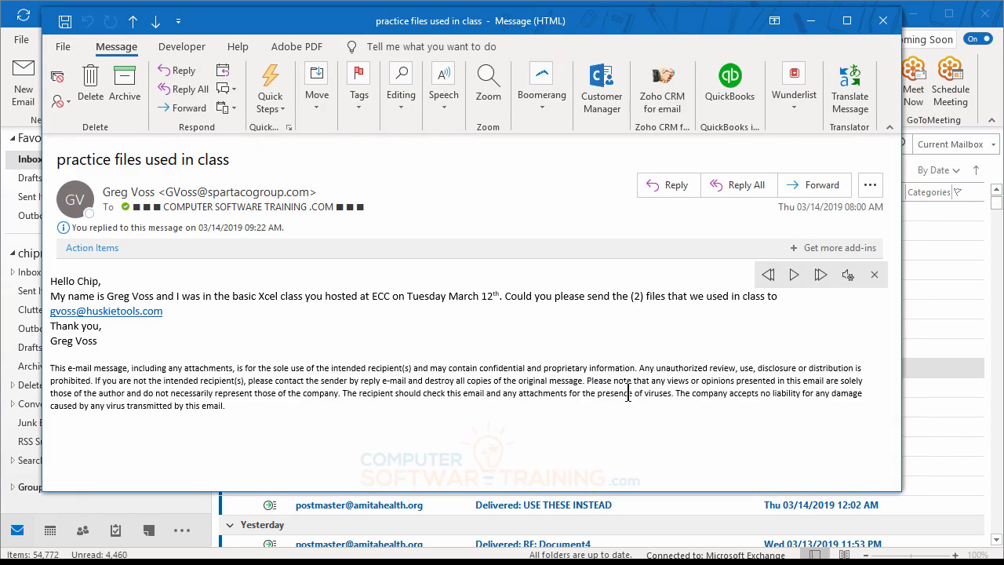
click(848, 274)
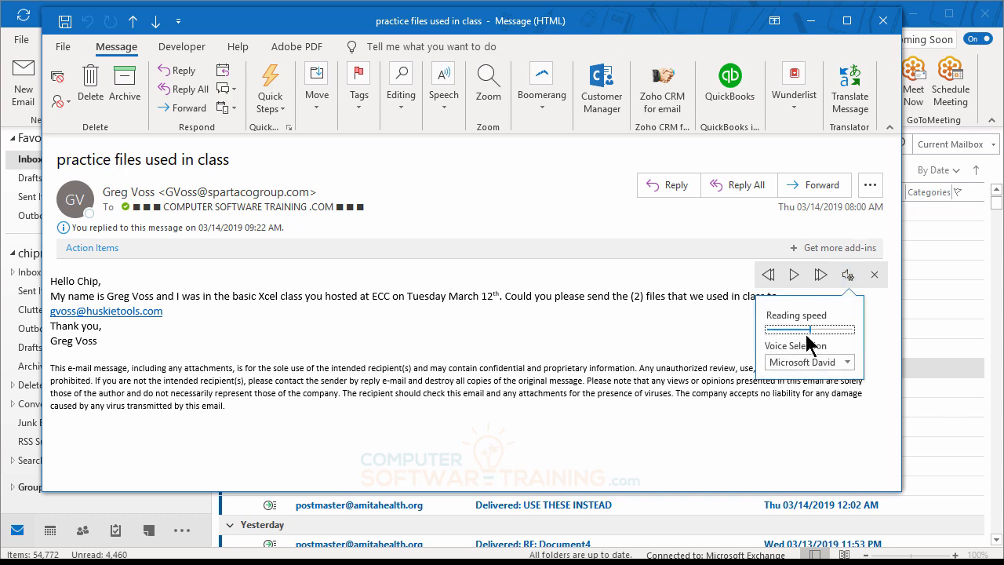
drag(809, 332, 822, 330)
click(847, 361)
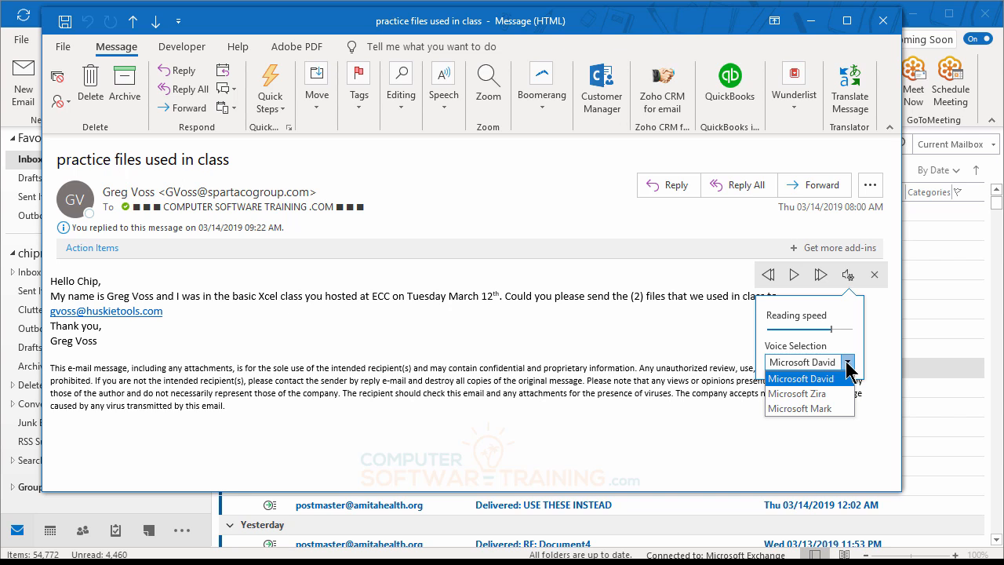
click(815, 394)
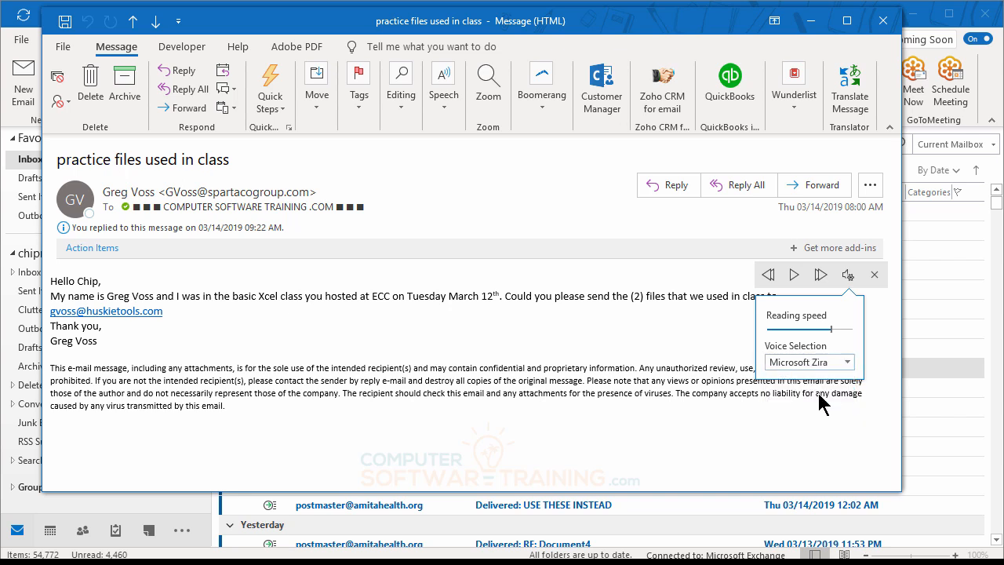
click(793, 276)
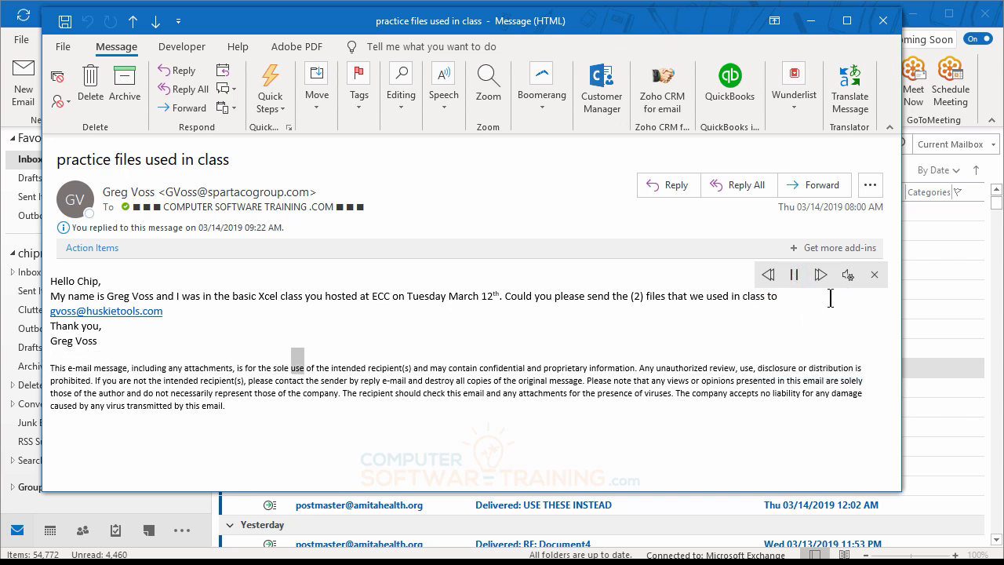
click(801, 281)
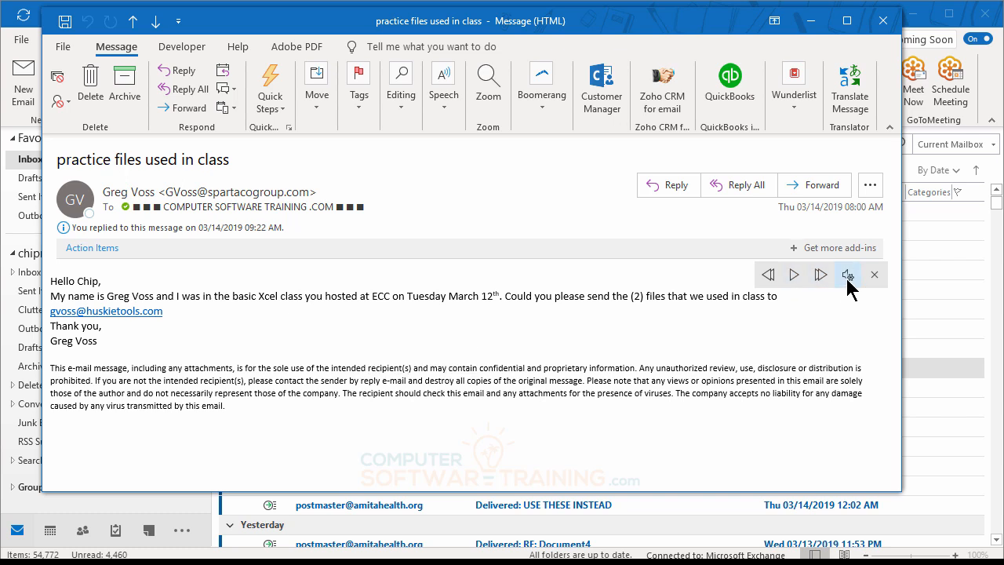
- Slow the Read Aloud speed to slightly below the middle, resume and pause the reading, and close the message
click(850, 279)
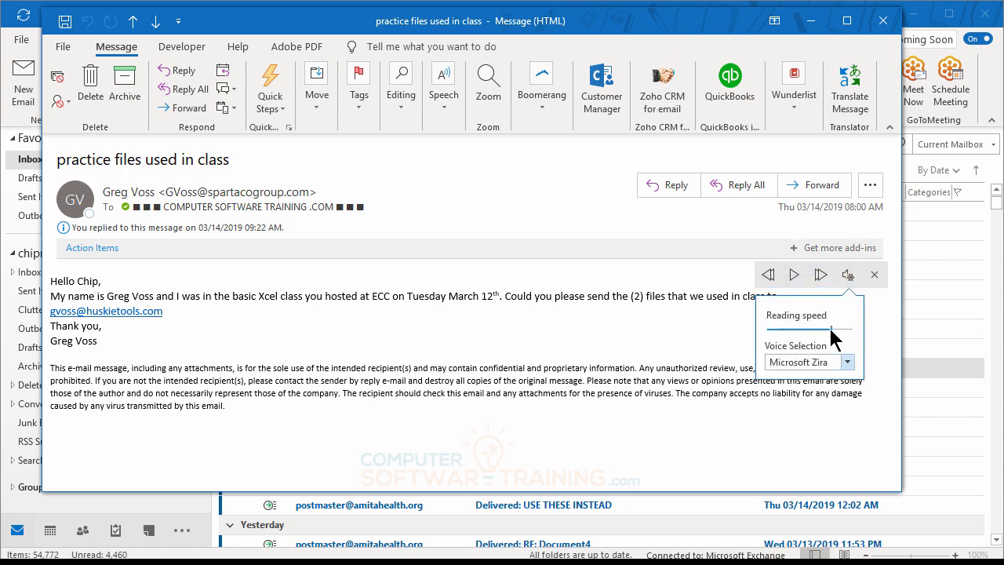
drag(831, 328, 806, 329)
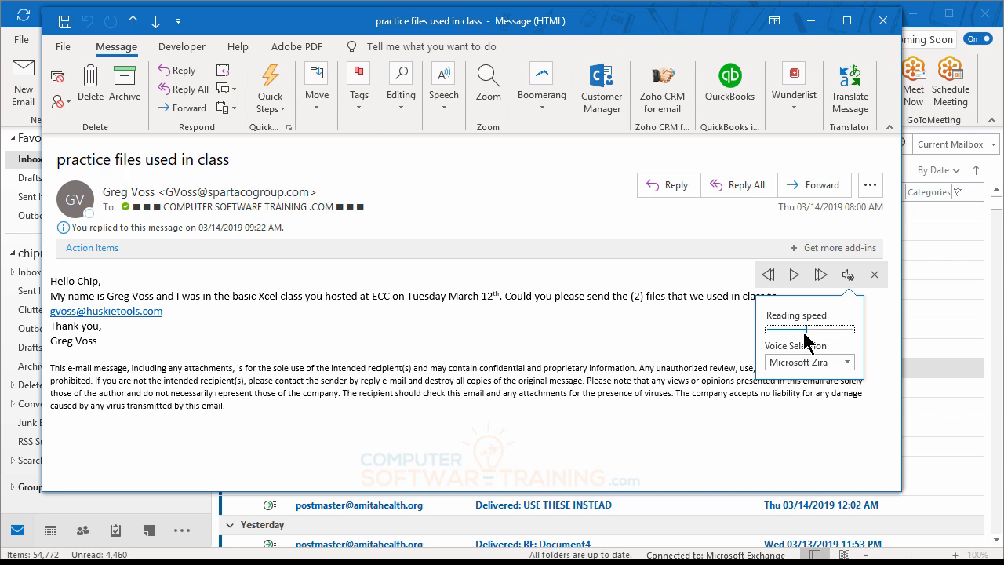
click(794, 274)
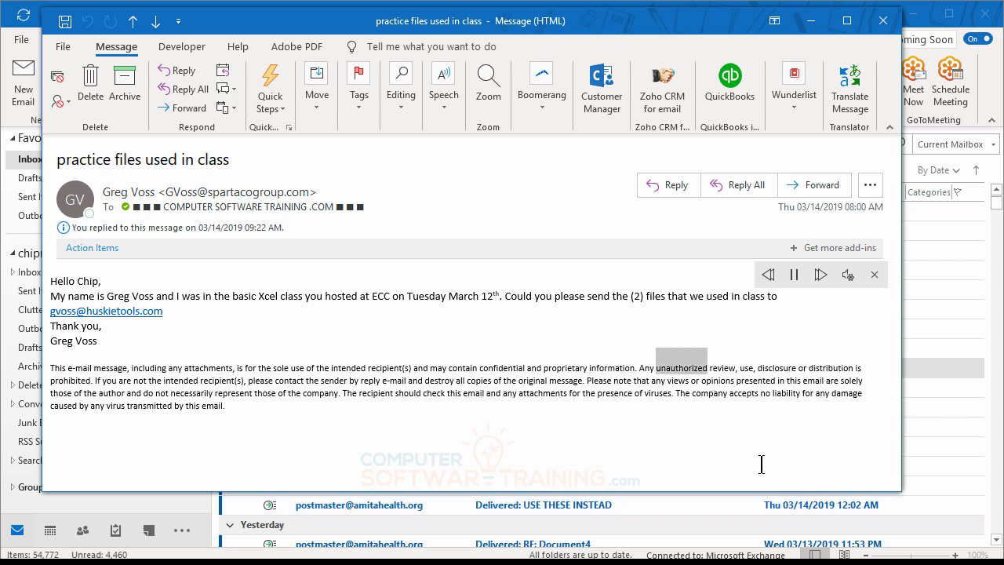
click(795, 275)
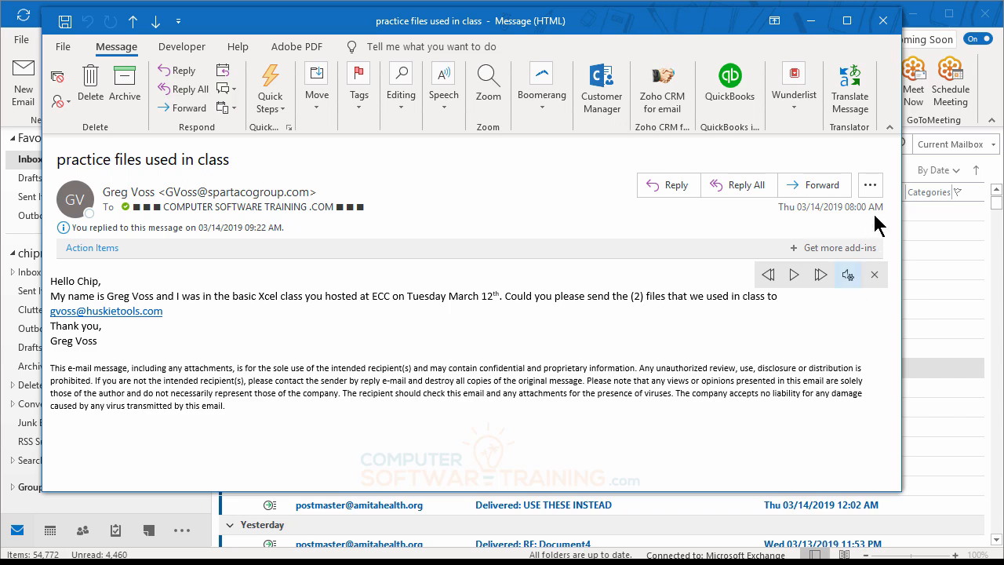
click(885, 23)
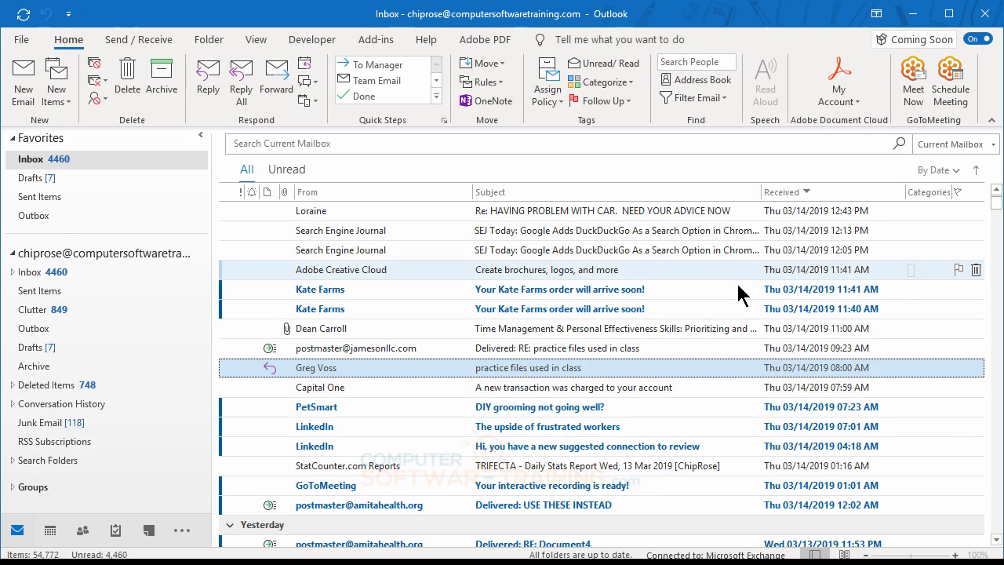